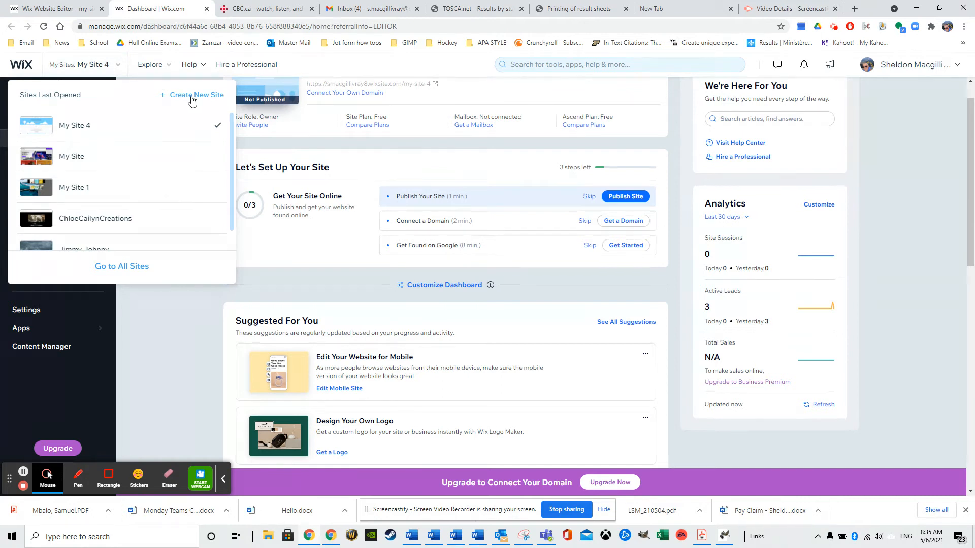
# Create a new site in the Other category and choose to build it from a template with the Editor.
pyautogui.click(192, 96)
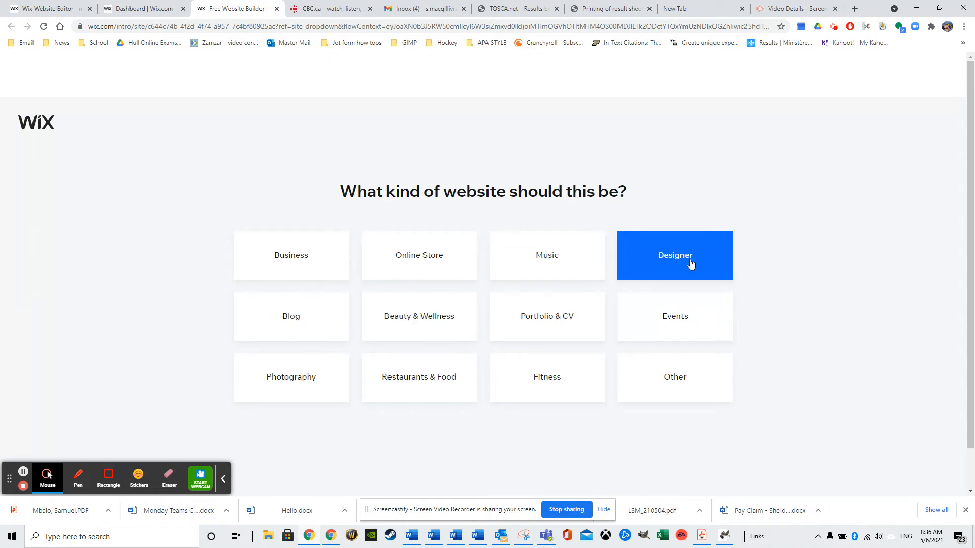
pyautogui.click(668, 393)
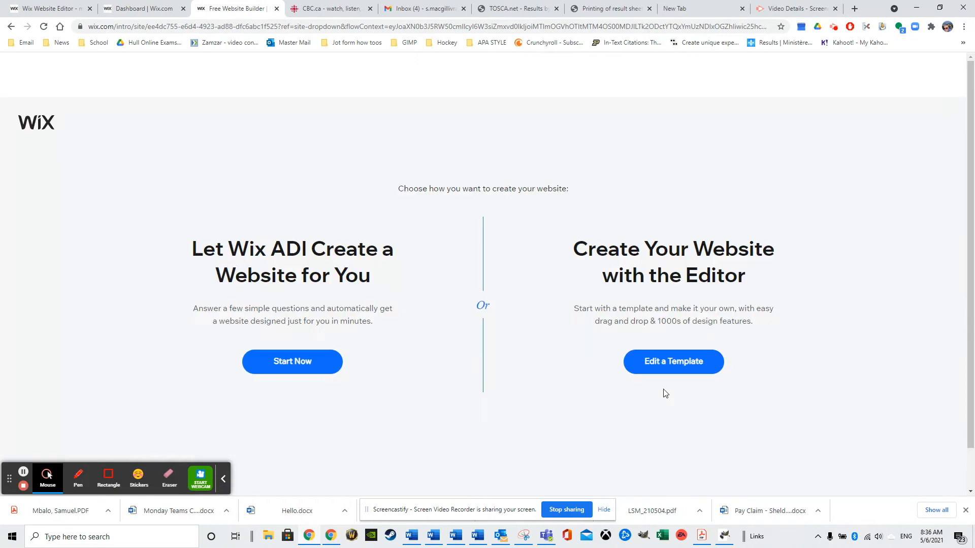
pyautogui.click(685, 367)
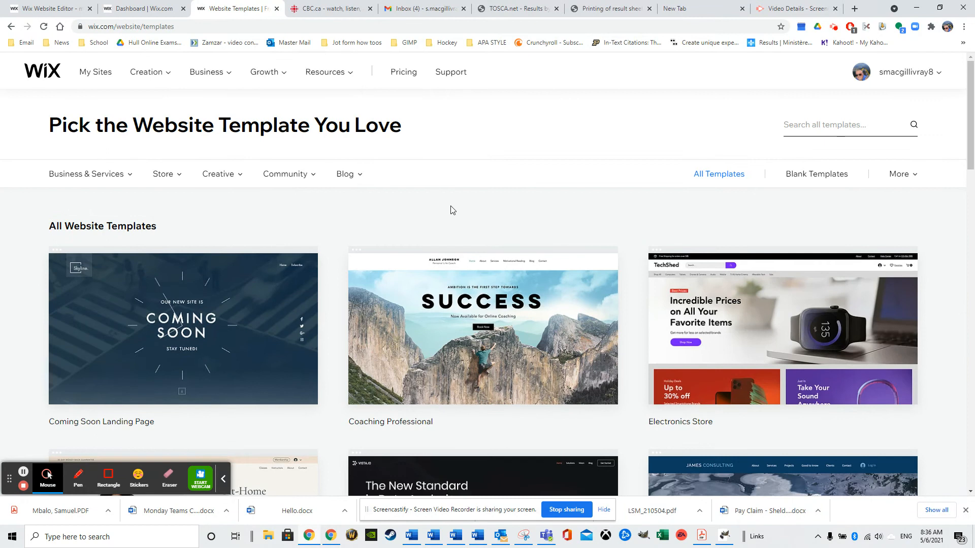
# Browse all the website templates and their category lists, including the Personal Blog templates.
pyautogui.scroll(-8, 364, 217)
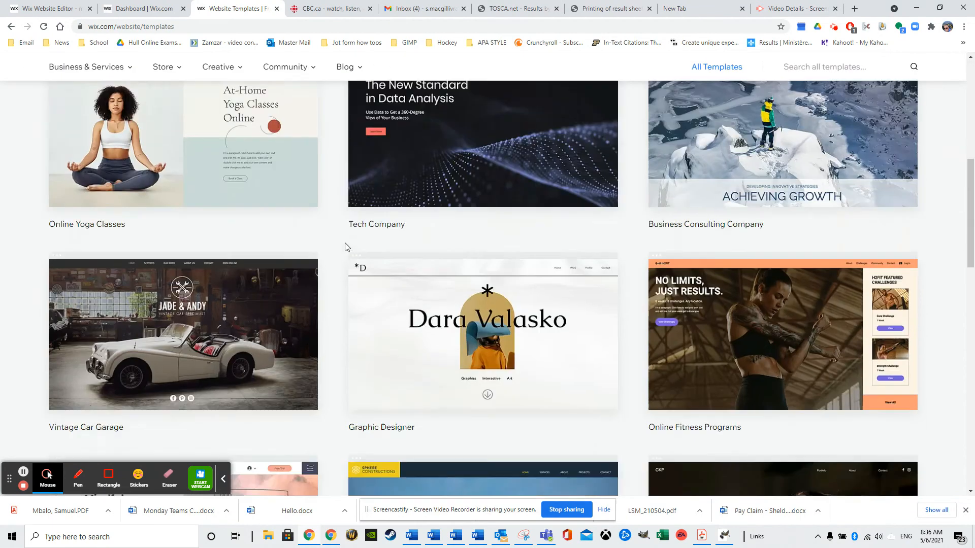
pyautogui.scroll(-4, 345, 247)
pyautogui.scroll(9, 528, 231)
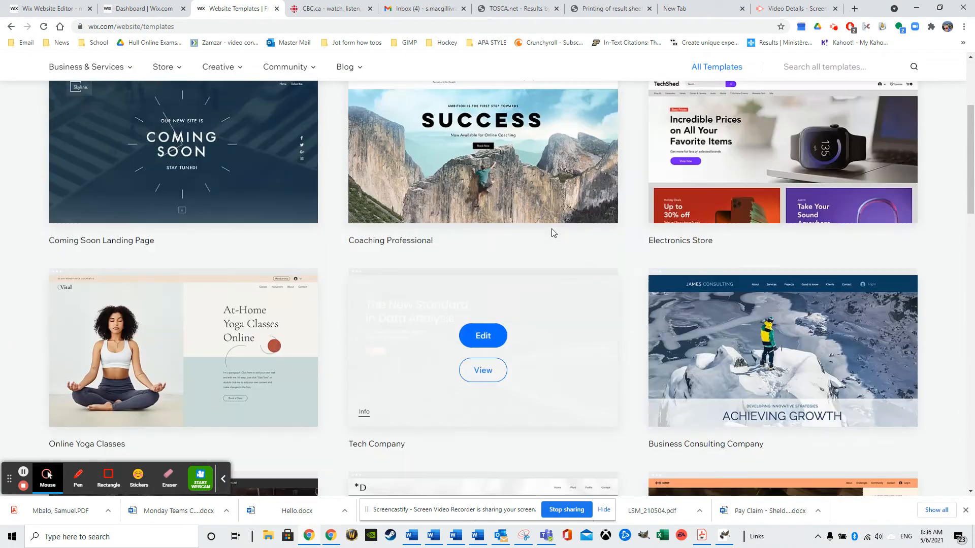
pyautogui.scroll(4, 554, 233)
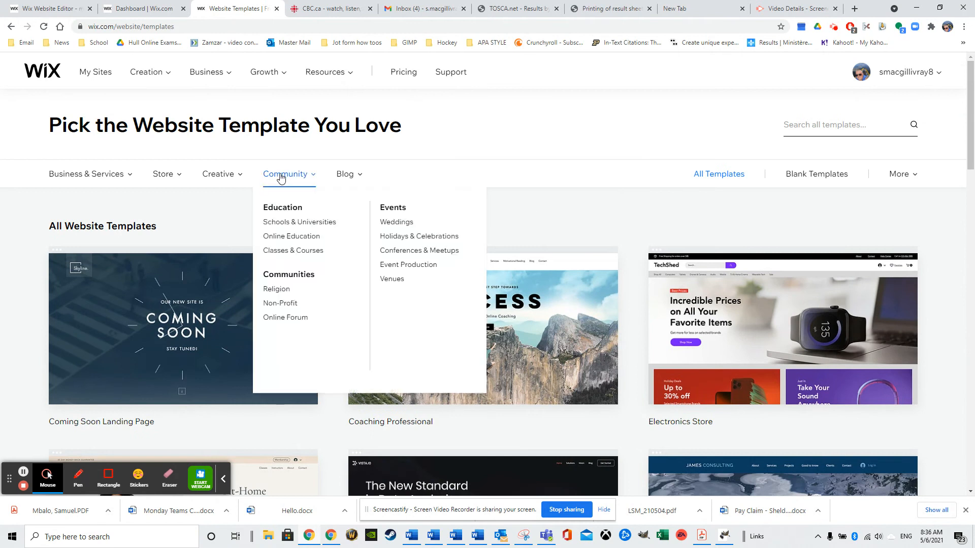
pyautogui.moveTo(224, 180)
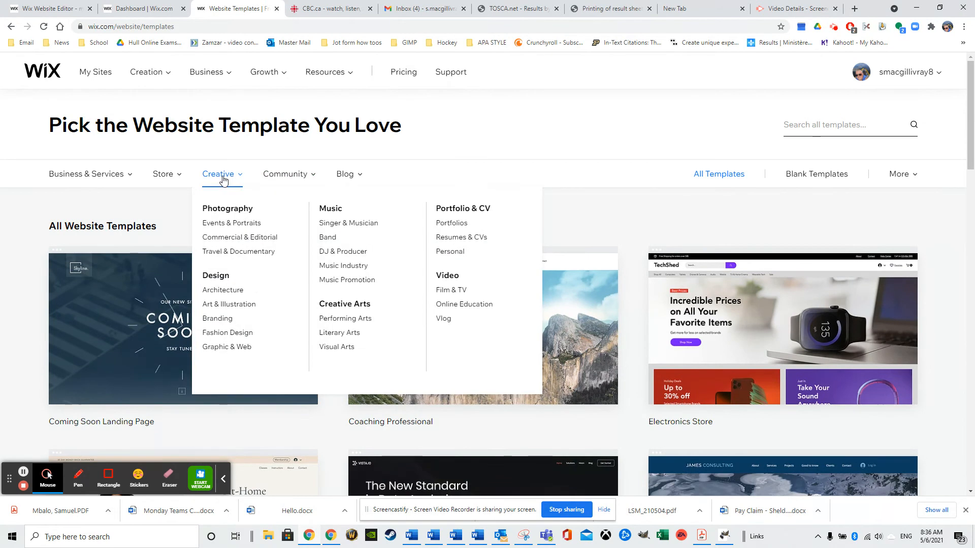
pyautogui.moveTo(177, 185)
pyautogui.moveTo(277, 181)
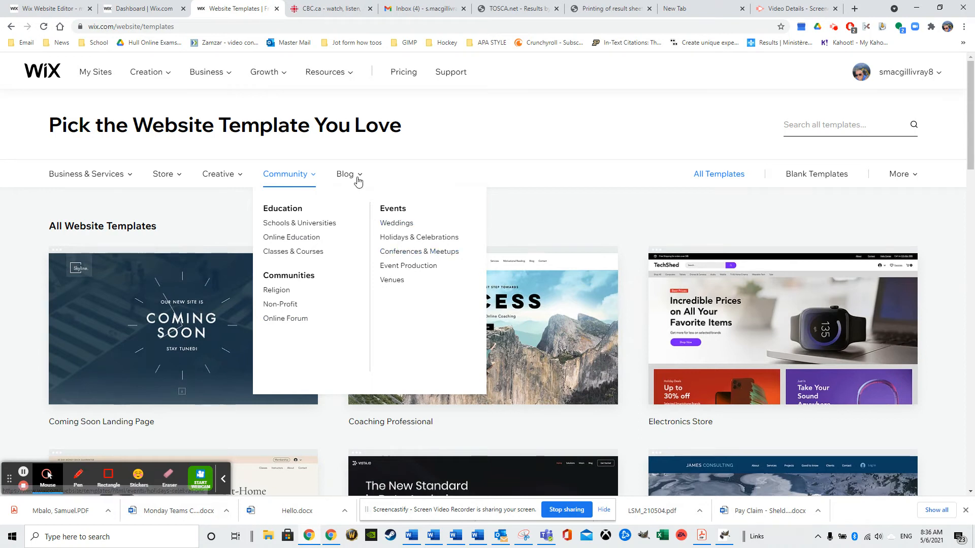
pyautogui.moveTo(358, 181)
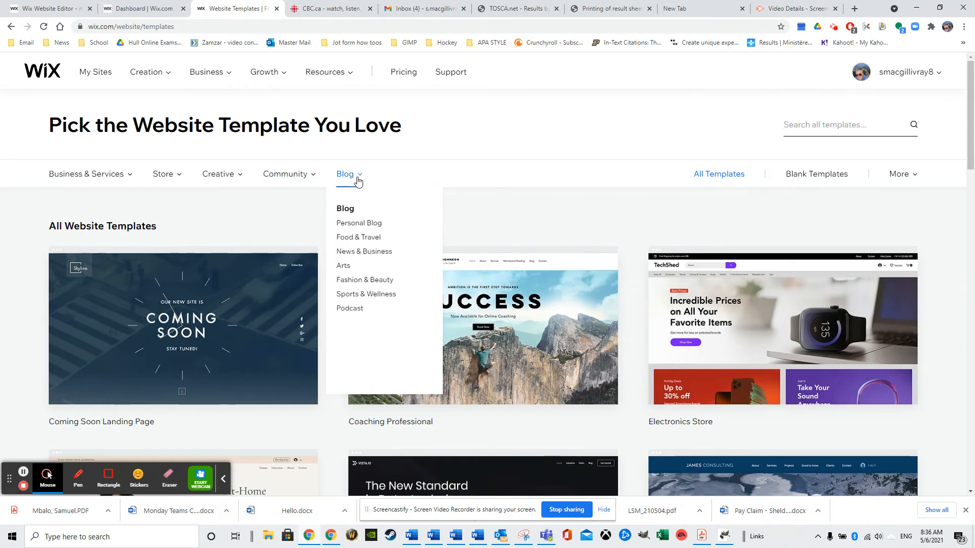
pyautogui.click(344, 181)
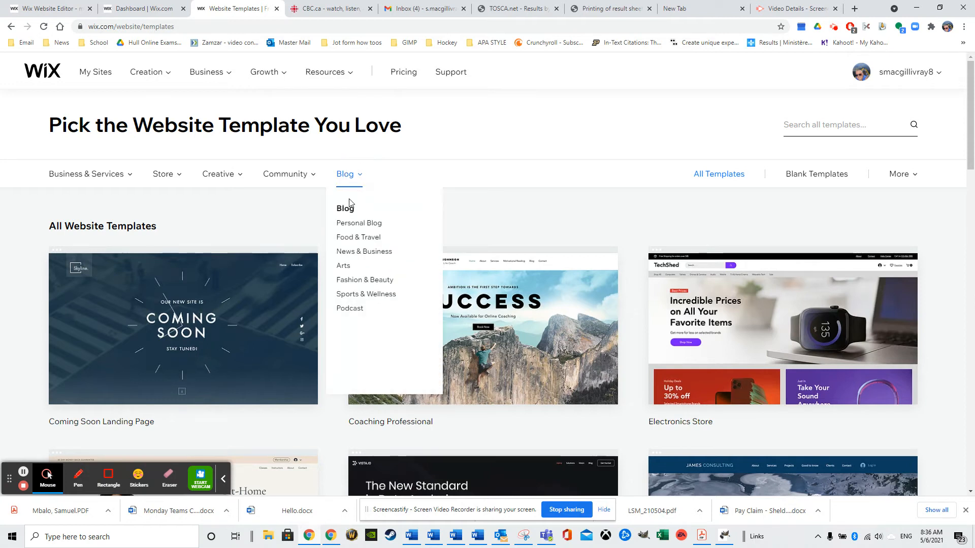
pyautogui.click(360, 223)
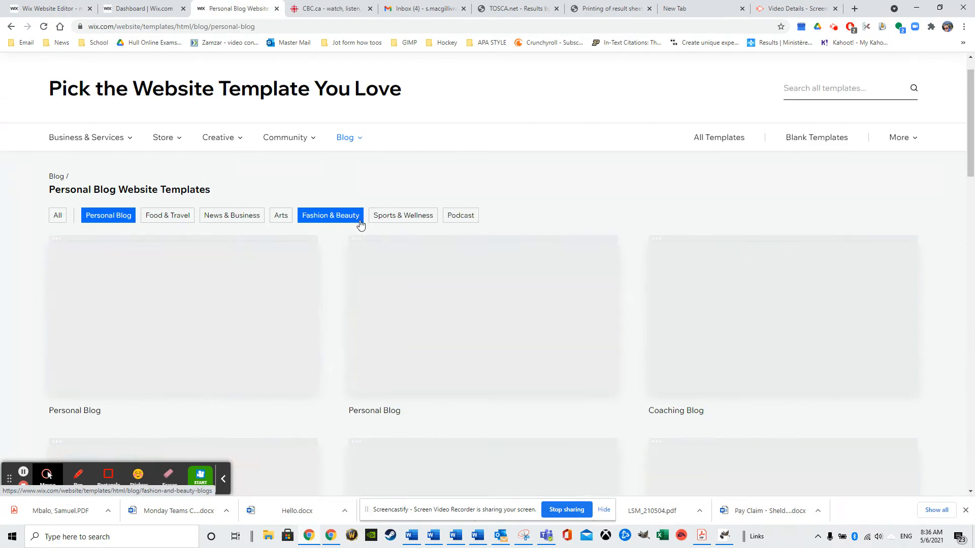
pyautogui.scroll(1, 351, 196)
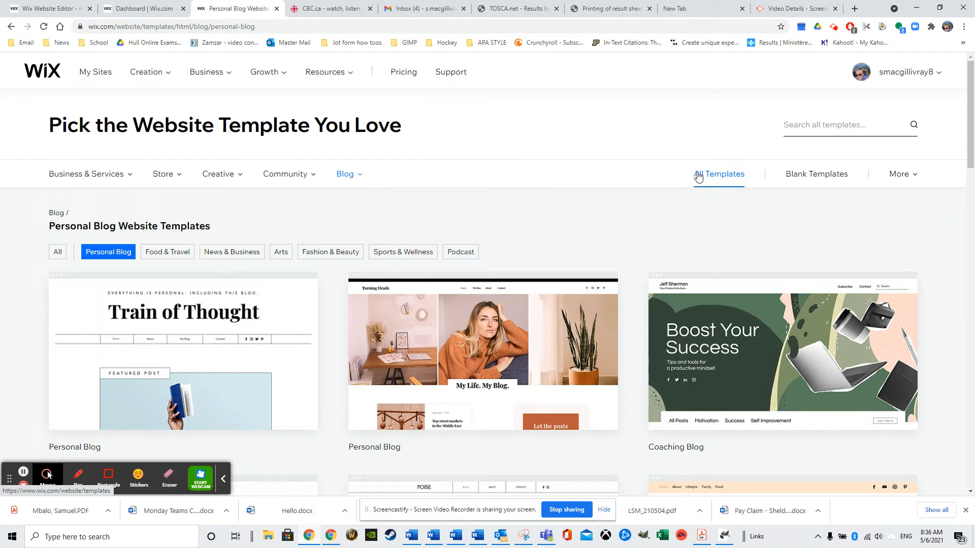
# Find the One Page Layout among the blank templates, preview it and open it for editing.
pyautogui.click(819, 179)
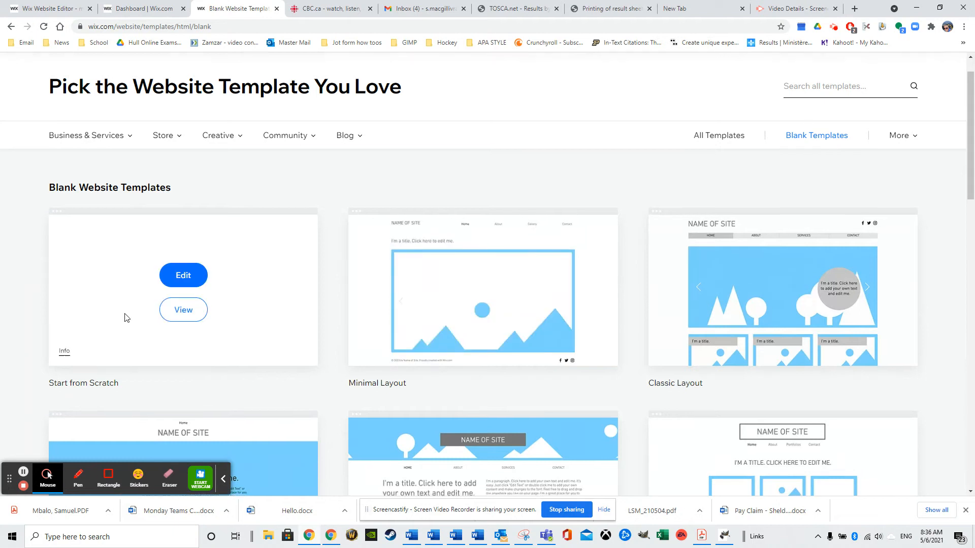
pyautogui.scroll(-1, 126, 318)
pyautogui.scroll(-2, 121, 254)
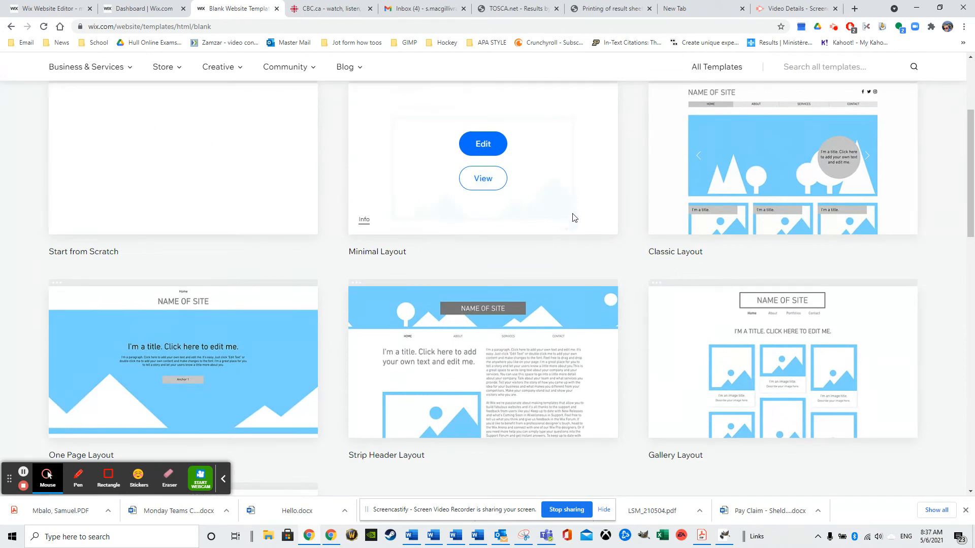
pyautogui.scroll(-4, 720, 257)
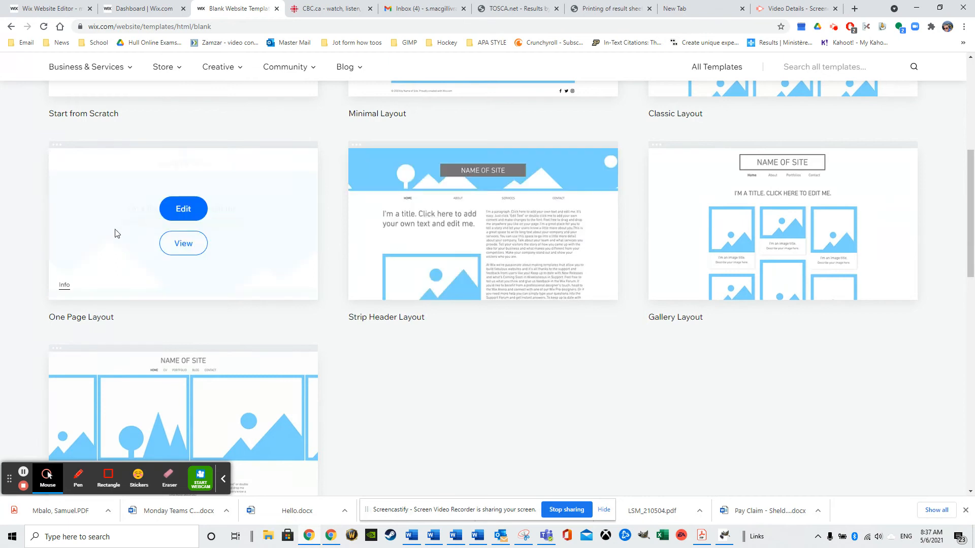
pyautogui.scroll(-3, 173, 315)
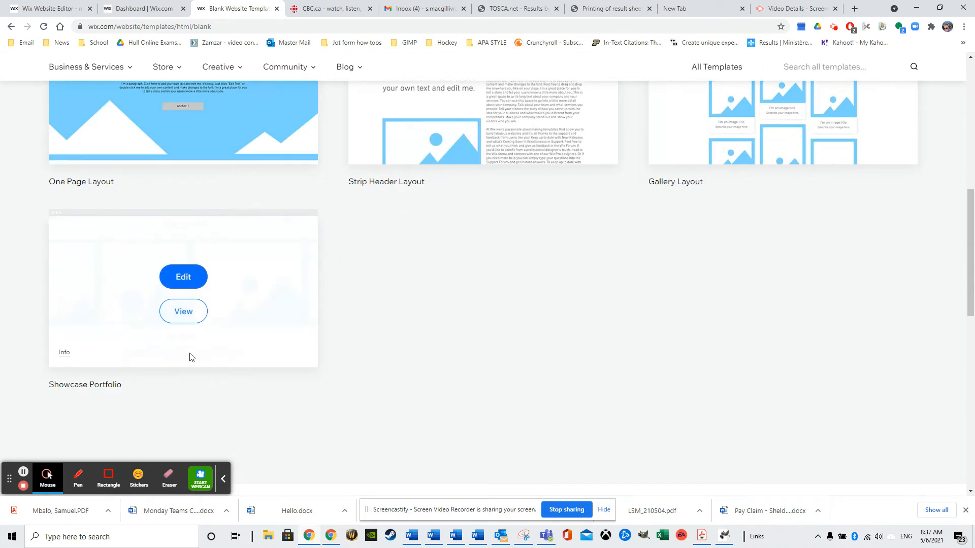
pyautogui.scroll(4, 223, 338)
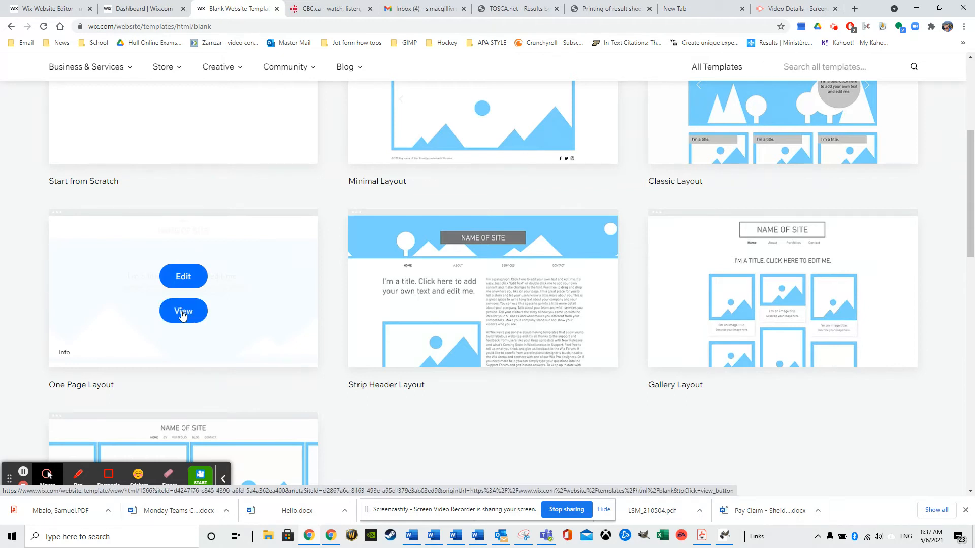
pyautogui.click(183, 312)
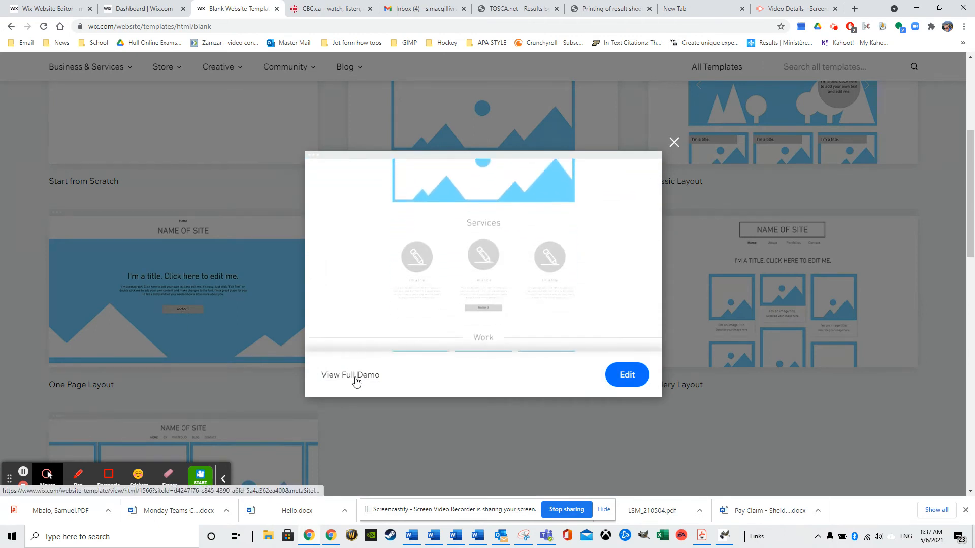
pyautogui.click(627, 380)
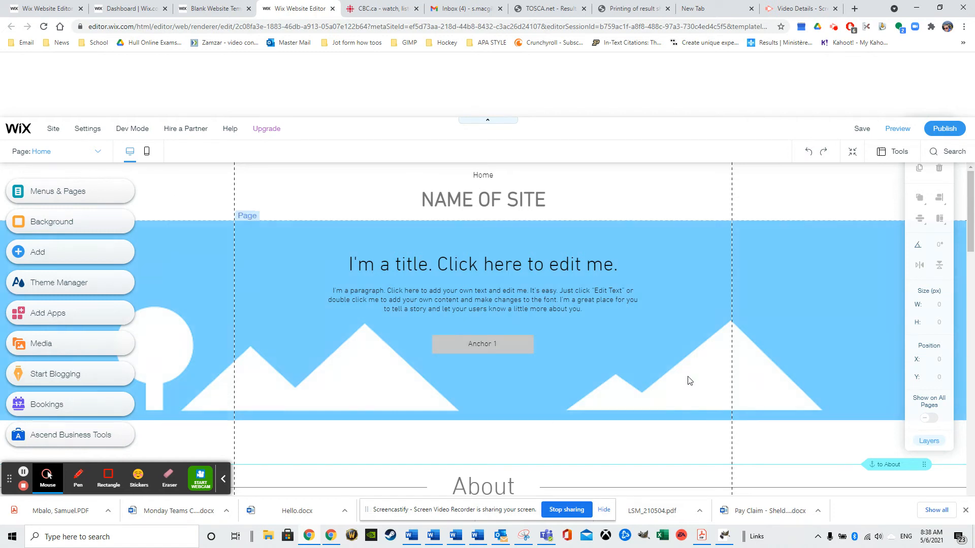
# Open the site menu to review the pages of the one-page template.
pyautogui.scroll(-1, 688, 381)
pyautogui.scroll(-1, 615, 327)
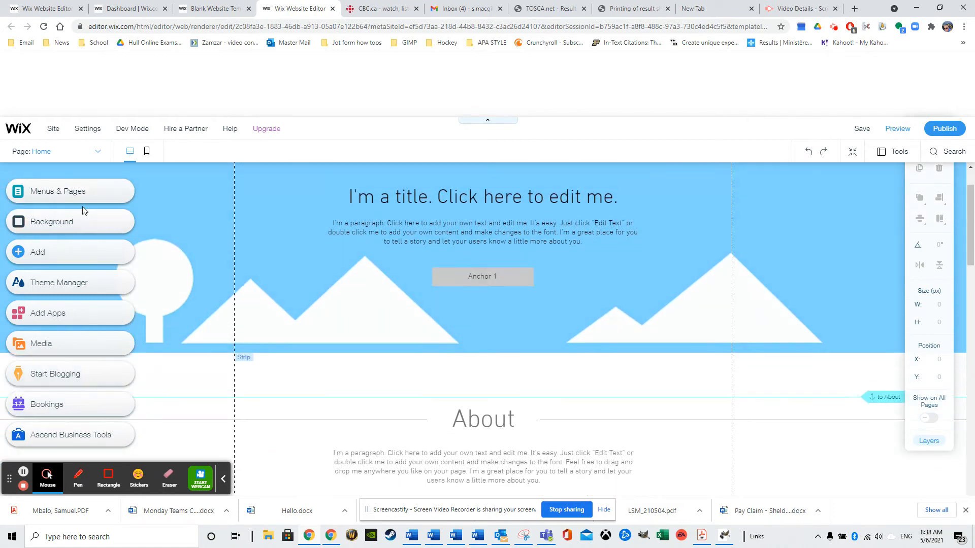
pyautogui.click(35, 194)
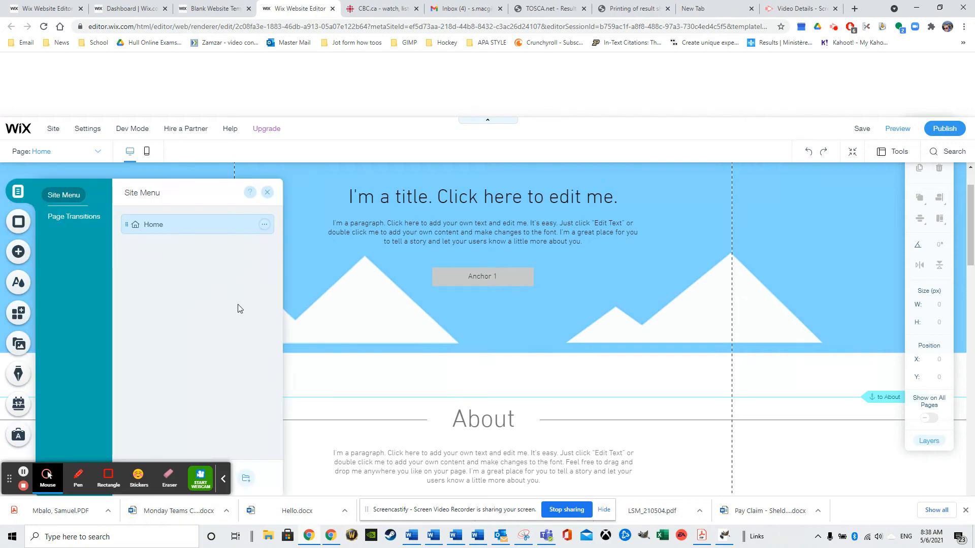
pyautogui.click(223, 481)
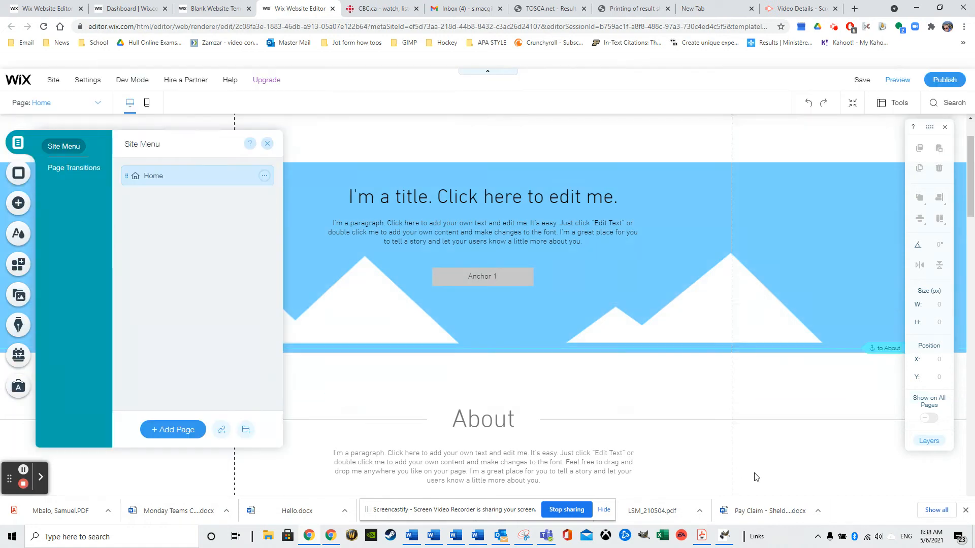
# Examine the Home page's About, Services, Work and Contact sections and the anchors attached to them.
pyautogui.click(878, 349)
pyautogui.click(867, 371)
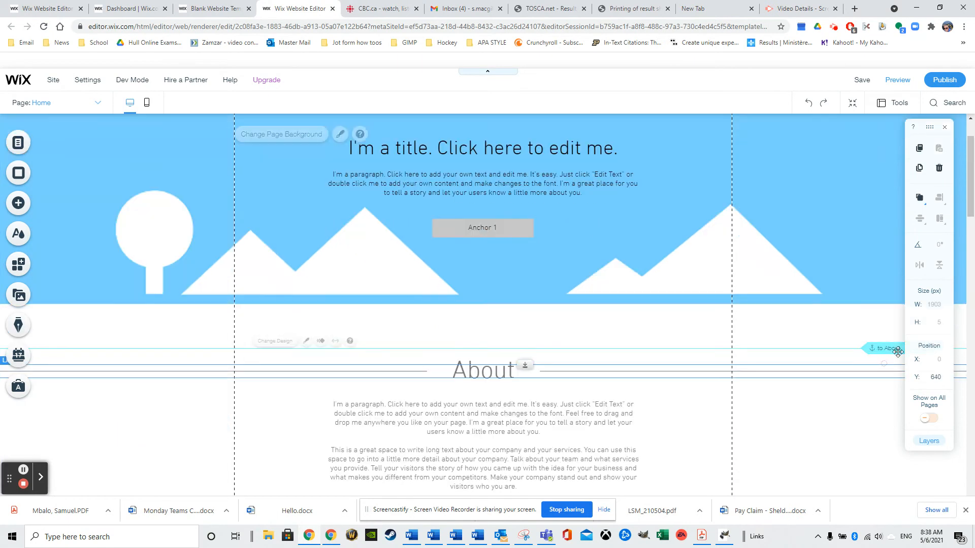
pyautogui.click(871, 345)
pyautogui.scroll(-2, 844, 398)
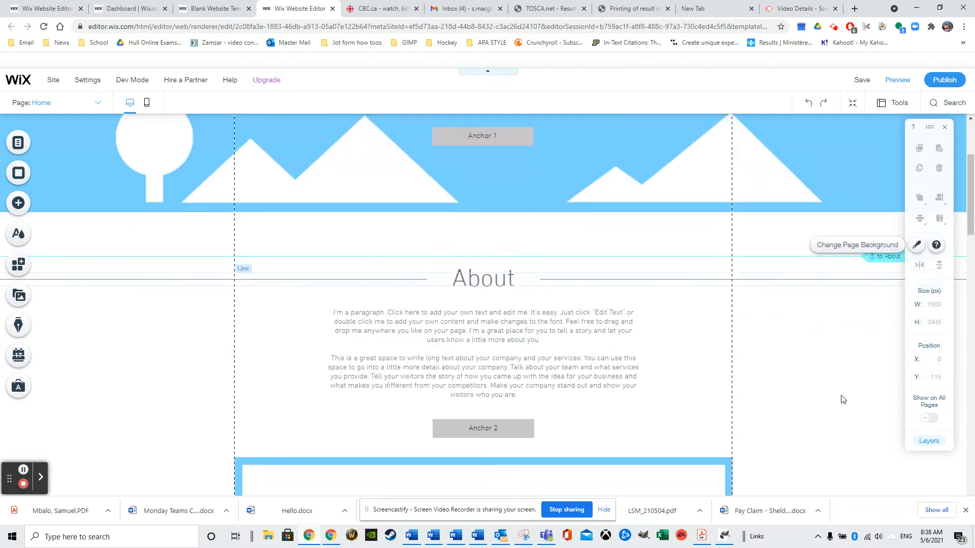
pyautogui.scroll(-10, 845, 399)
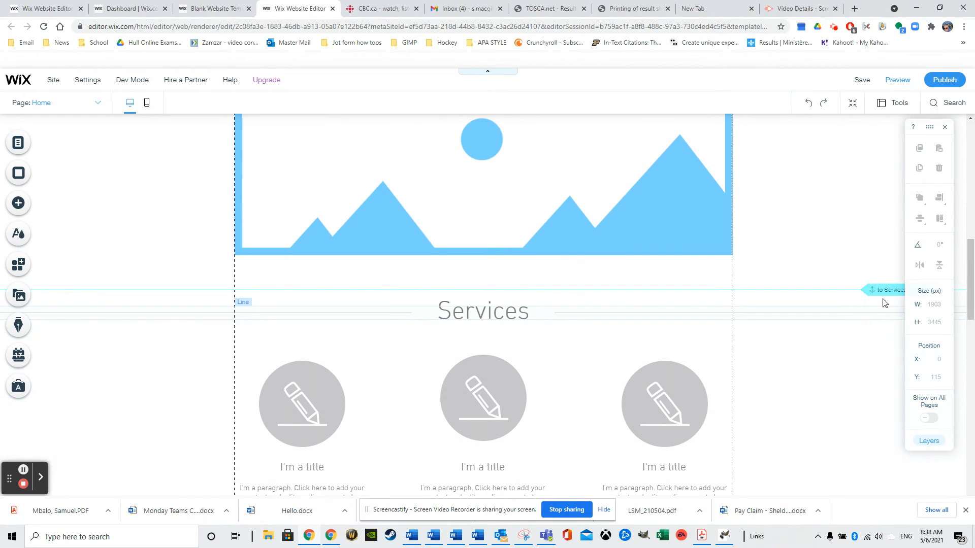
pyautogui.rightClick(882, 300)
pyautogui.click(752, 168)
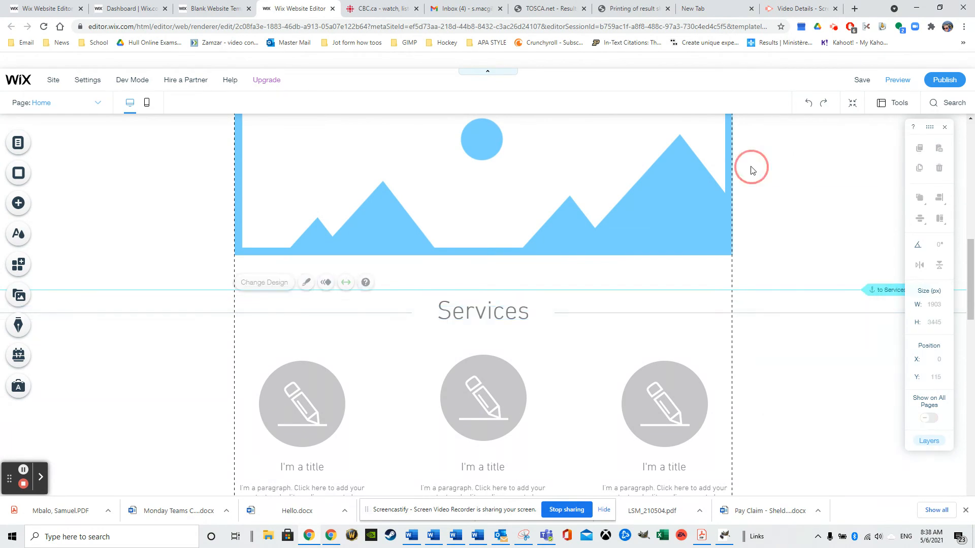
pyautogui.scroll(-10, 873, 301)
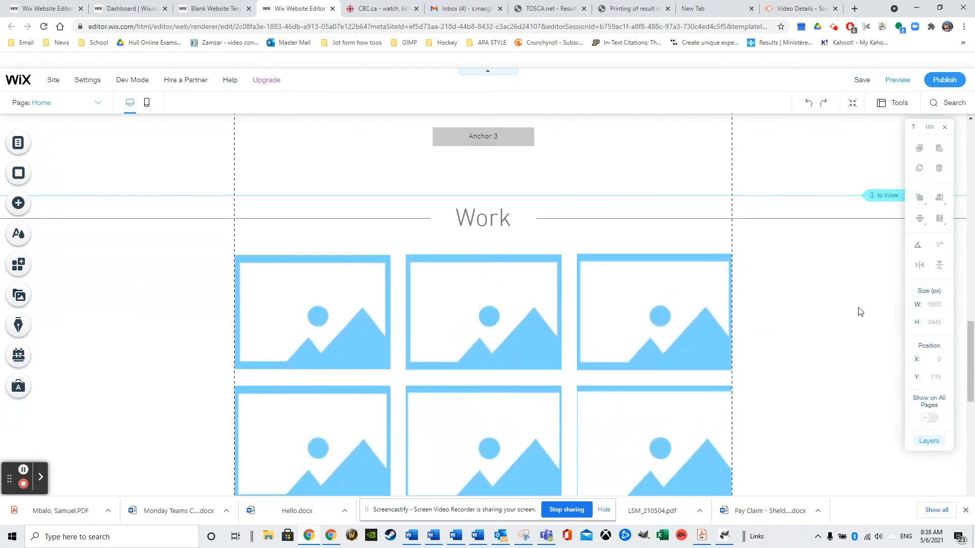
pyautogui.scroll(-5, 867, 239)
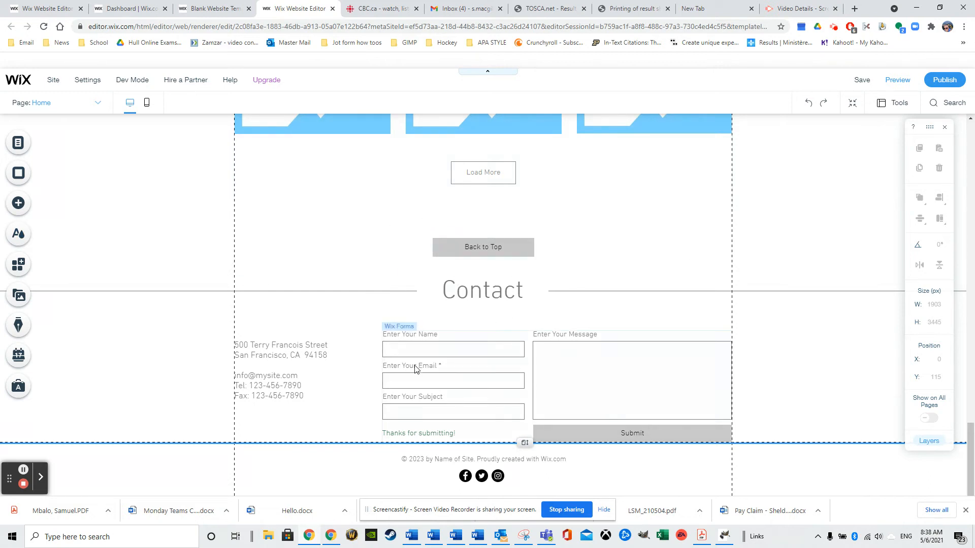
# Add an anchor just below the Contact heading on the Home page, at about Y 3315.
pyautogui.click(18, 203)
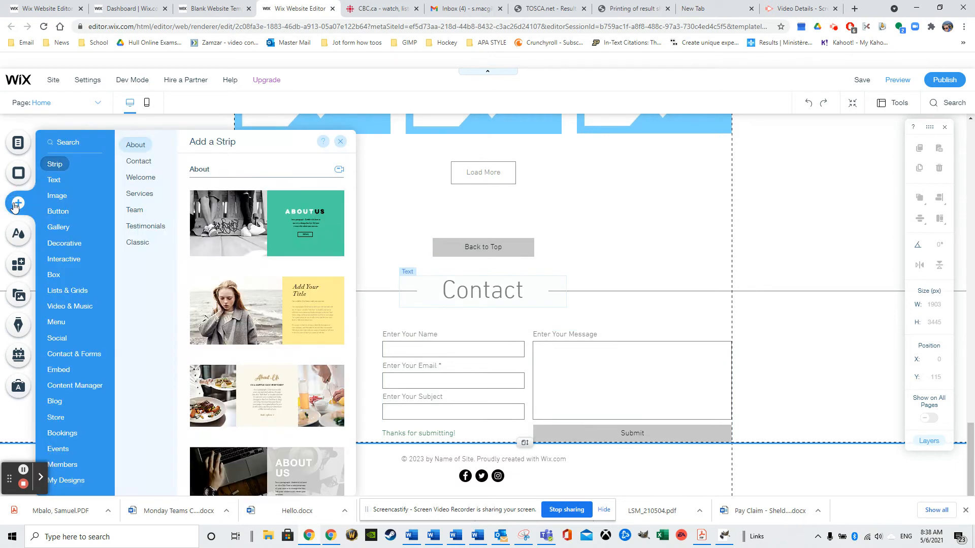
pyautogui.moveTo(51, 323)
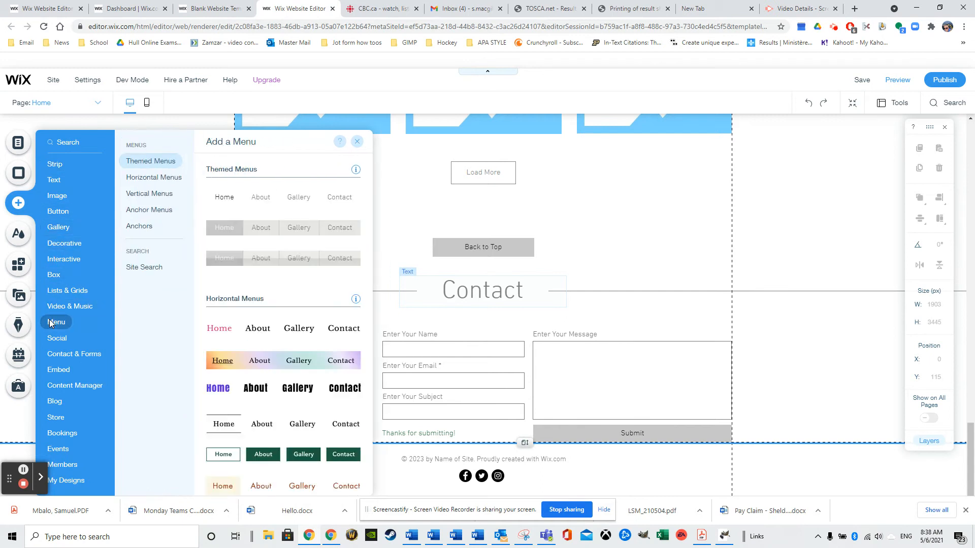
pyautogui.click(141, 227)
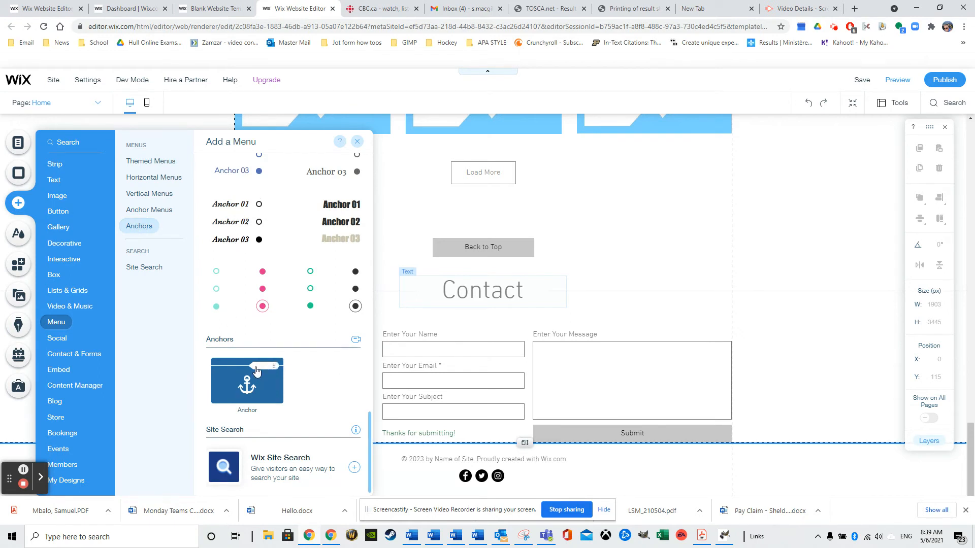
pyautogui.moveTo(258, 363); pyautogui.dragTo(641, 303)
pyautogui.moveTo(648, 301); pyautogui.dragTo(653, 306)
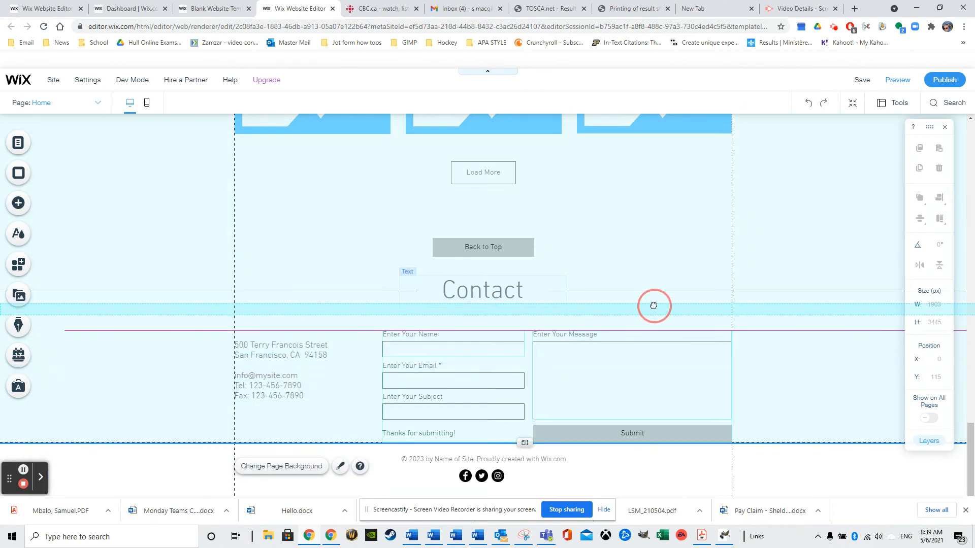
pyautogui.moveTo(653, 305); pyautogui.dragTo(653, 309)
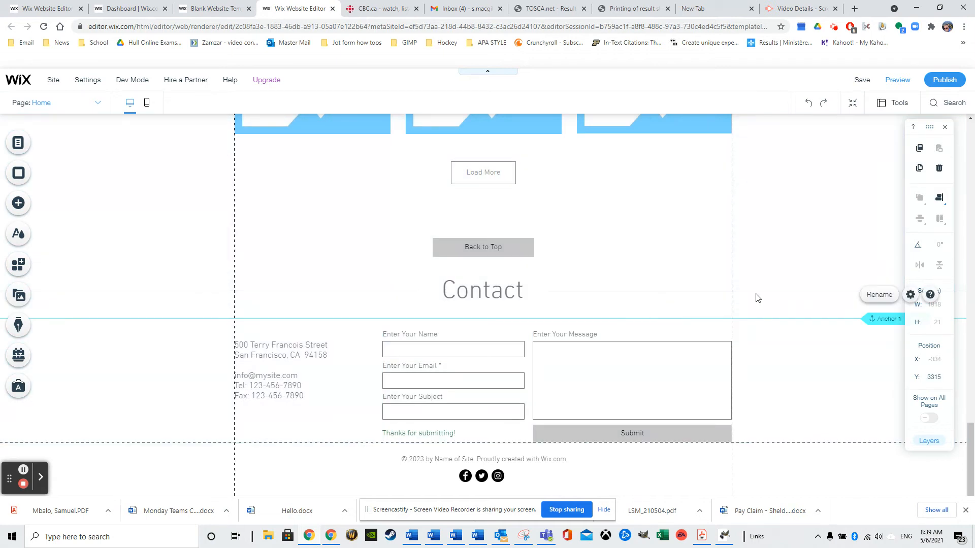
pyautogui.scroll(12, 756, 298)
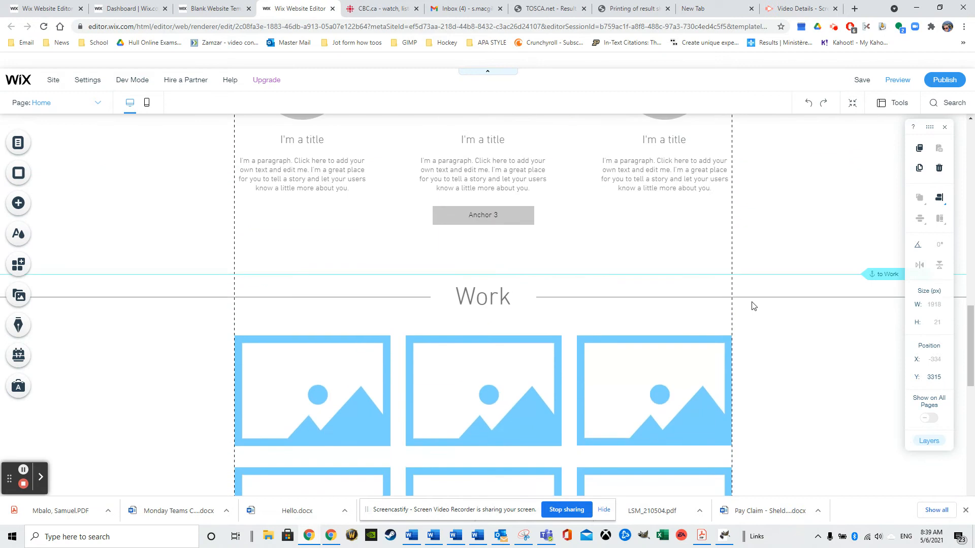
pyautogui.scroll(-10, 753, 305)
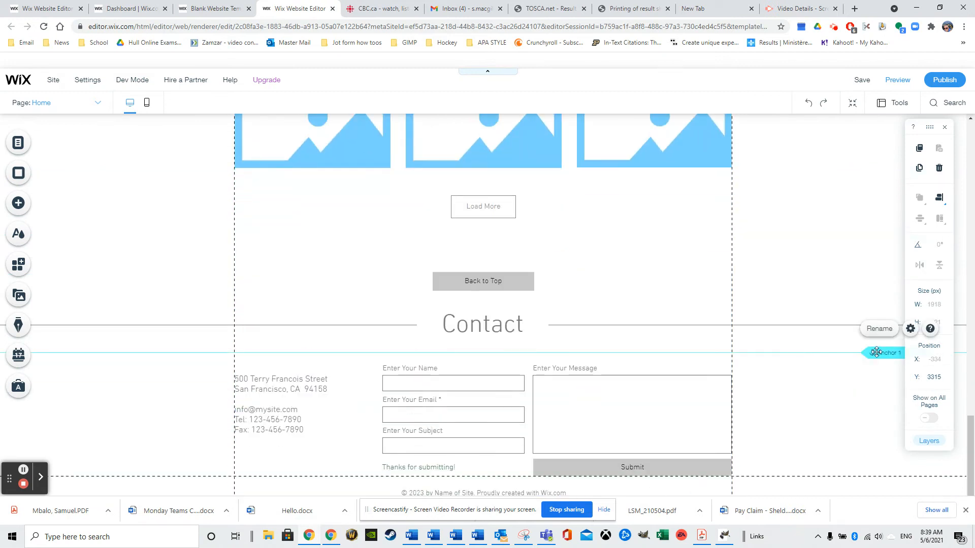
# Delete the anchor placed just below the Contact heading.
pyautogui.moveTo(877, 352); pyautogui.dragTo(867, 333)
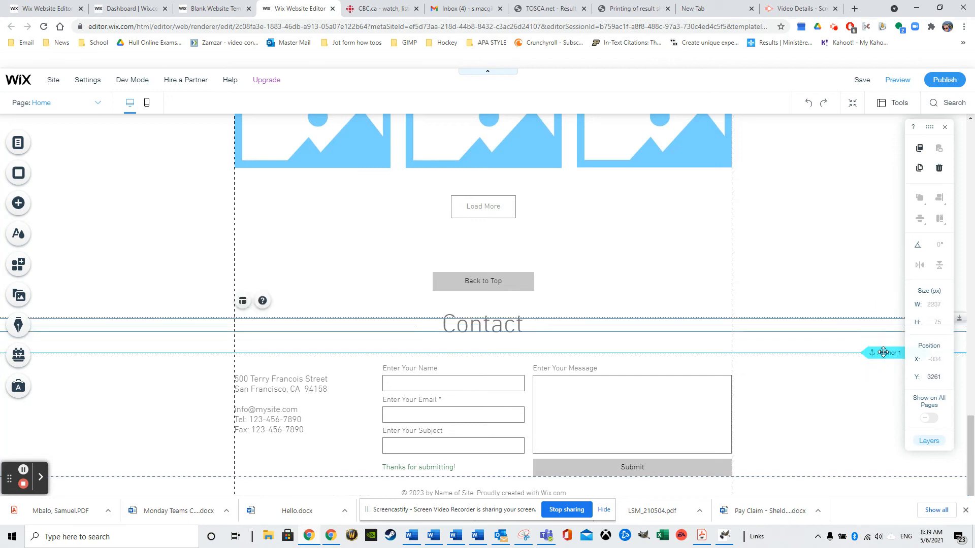
pyautogui.click(883, 353)
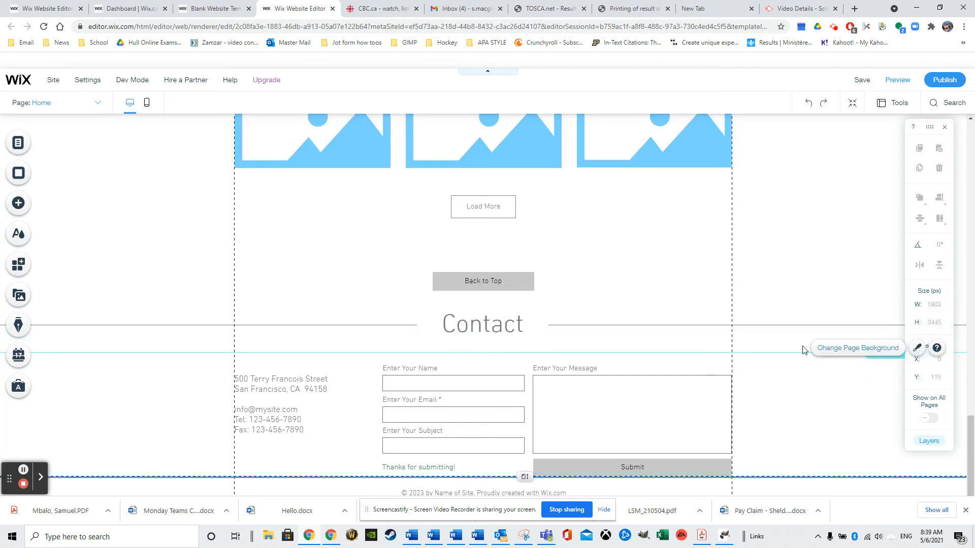
pyautogui.rightClick(876, 352)
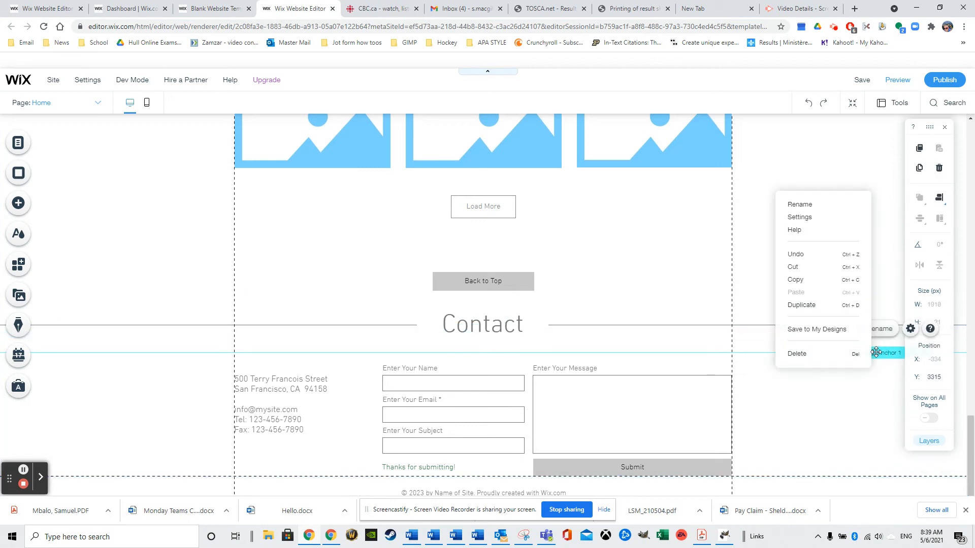
pyautogui.click(820, 354)
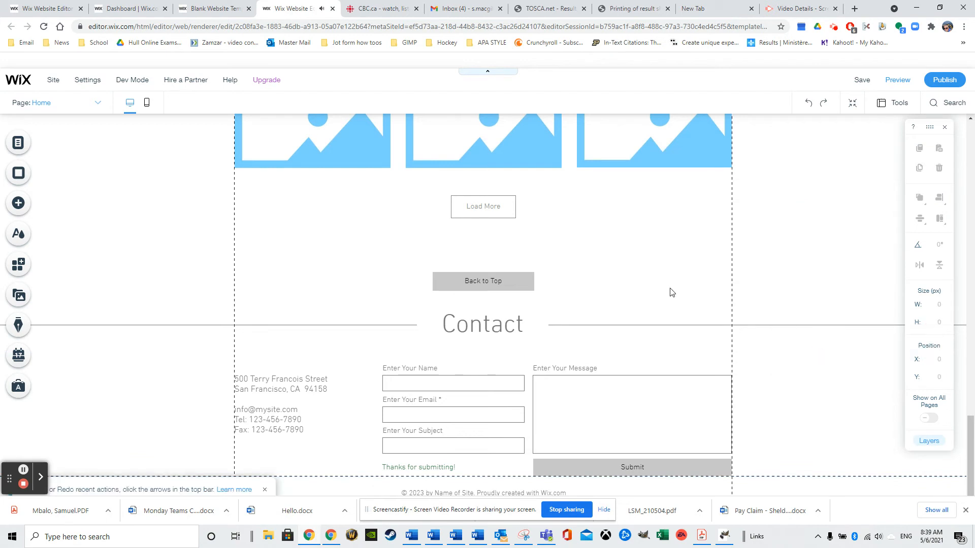
# Add a new anchor just above the Contact heading, at about Y 3240.
pyautogui.click(18, 203)
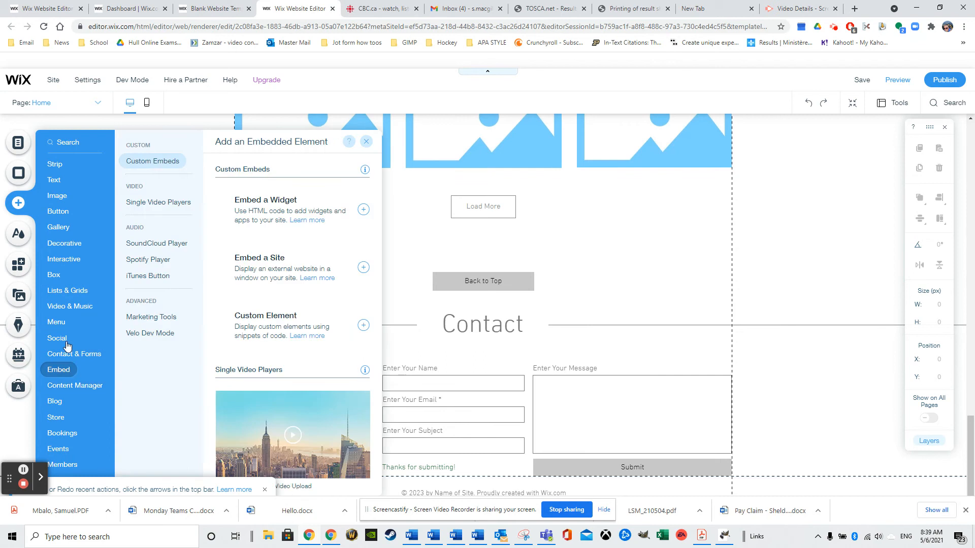
pyautogui.click(66, 325)
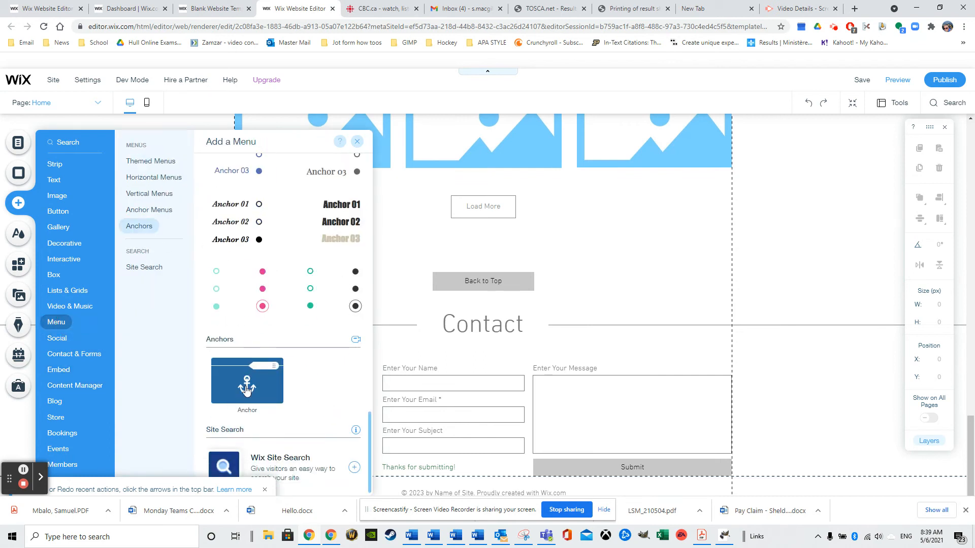
pyautogui.moveTo(249, 373); pyautogui.dragTo(701, 306)
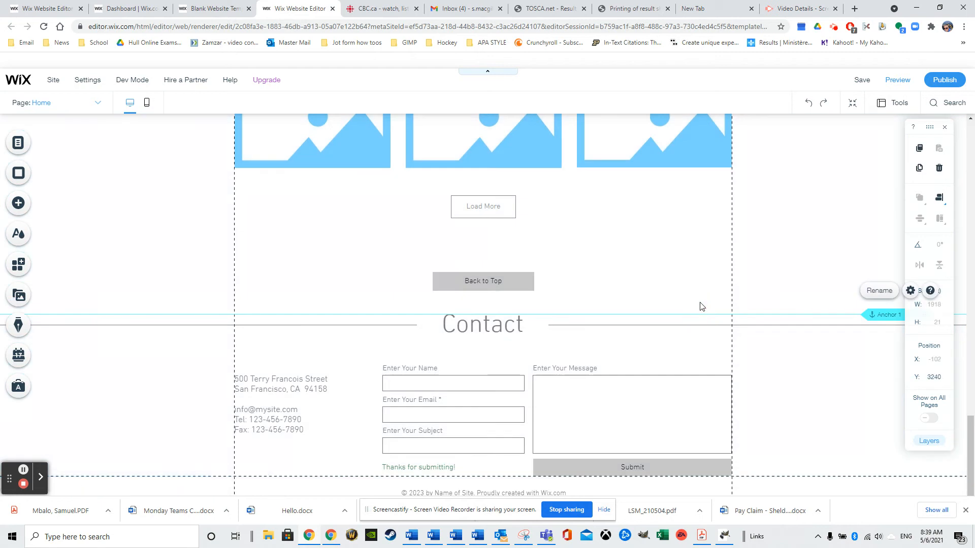
pyautogui.click(464, 285)
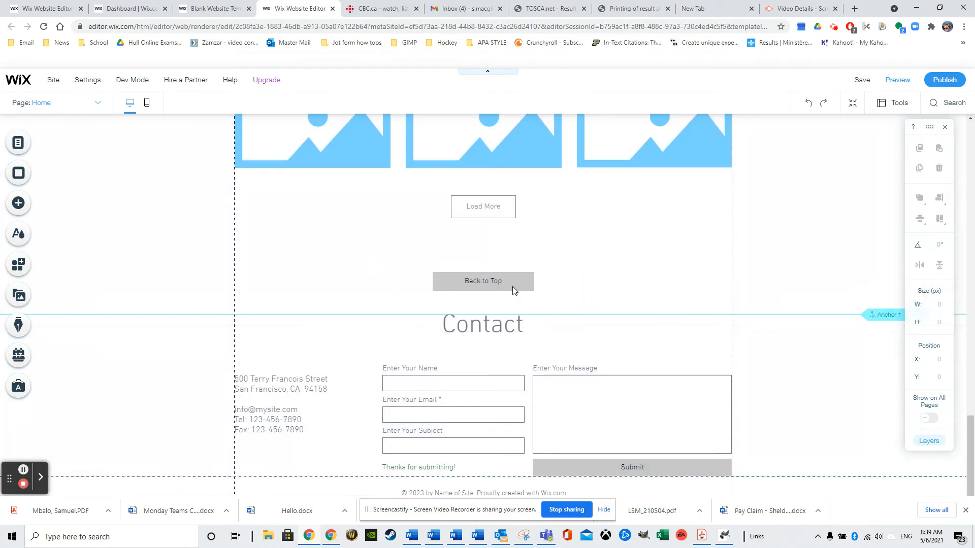
pyautogui.click(481, 281)
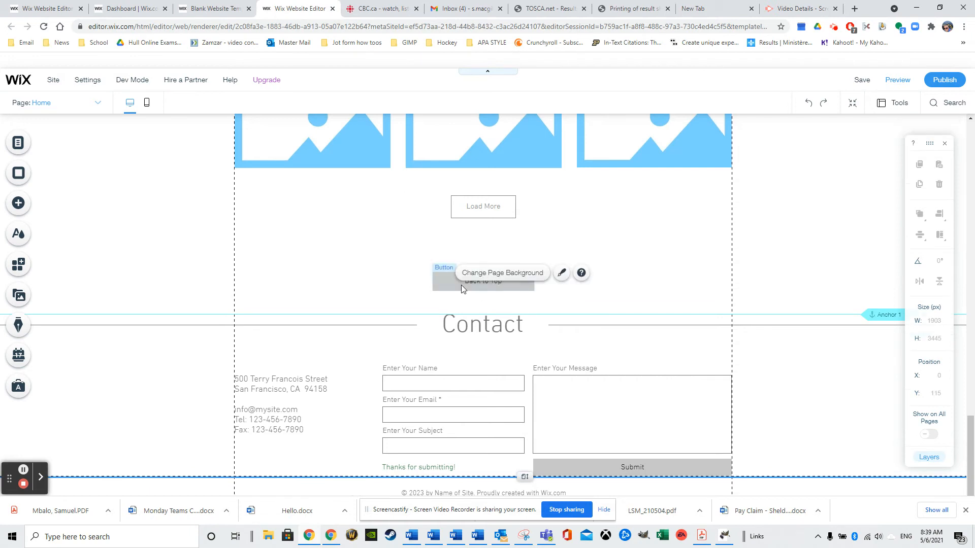
pyautogui.click(410, 281)
pyautogui.click(347, 260)
pyautogui.click(483, 278)
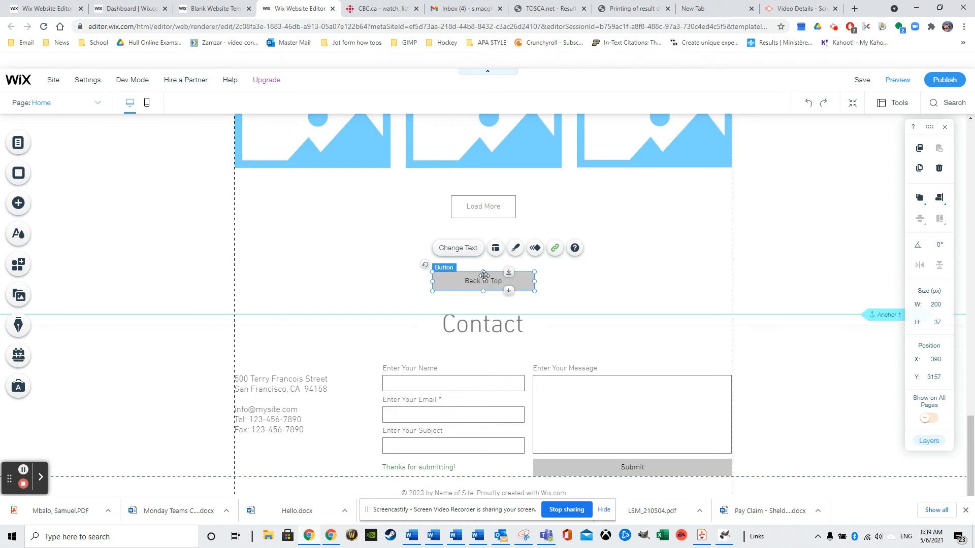
pyautogui.rightClick(485, 277)
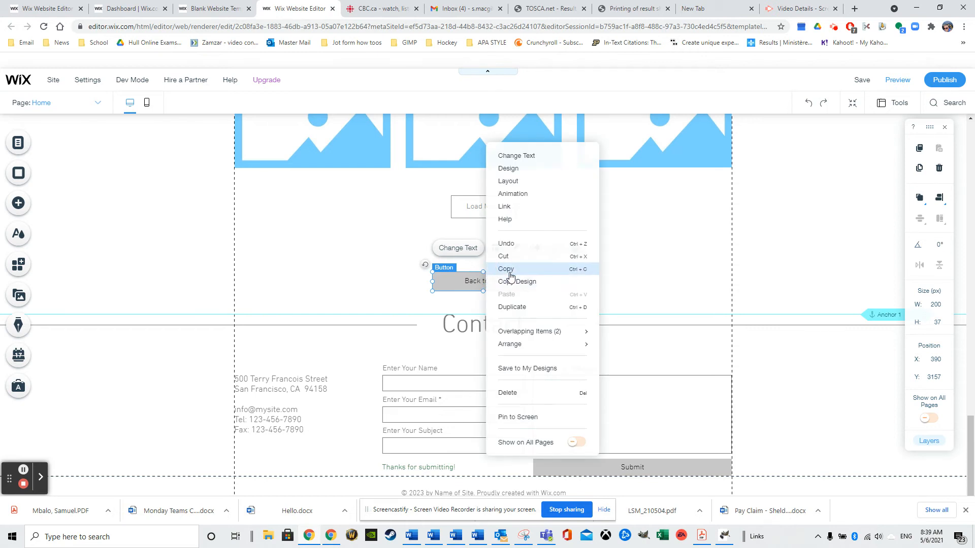
pyautogui.click(463, 257)
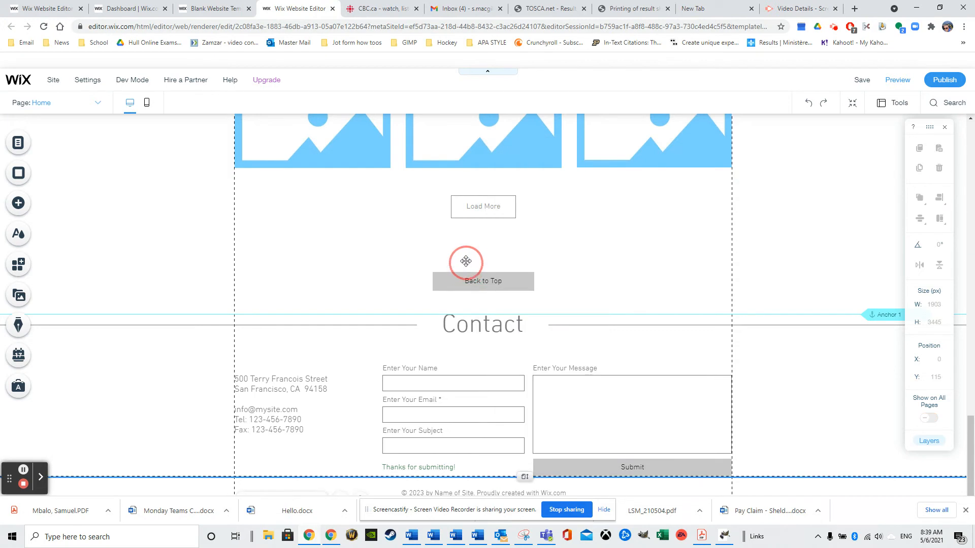
pyautogui.click(478, 278)
pyautogui.moveTo(477, 279); pyautogui.dragTo(303, 210)
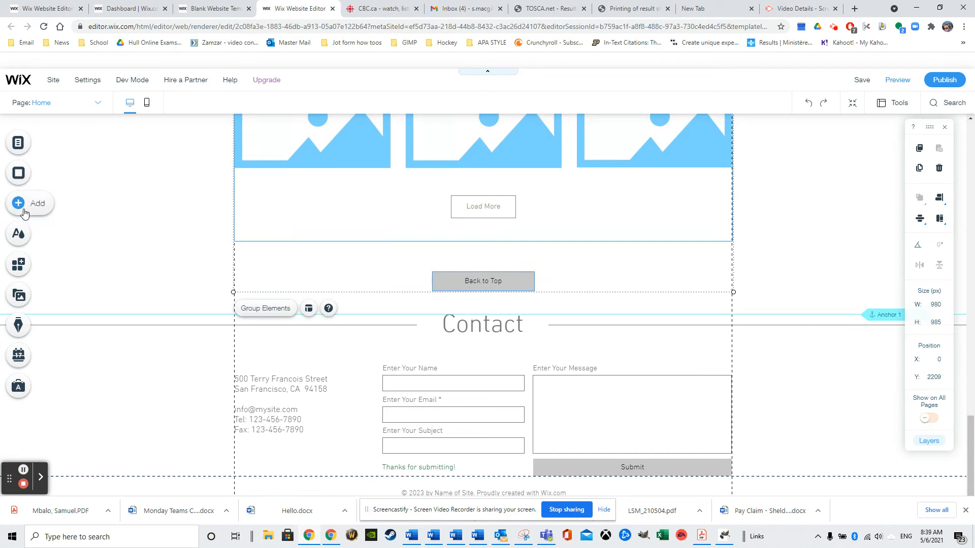
# Extend the page height below the contact form by moving the footer down to about Y 4243.
pyautogui.scroll(-1, 326, 290)
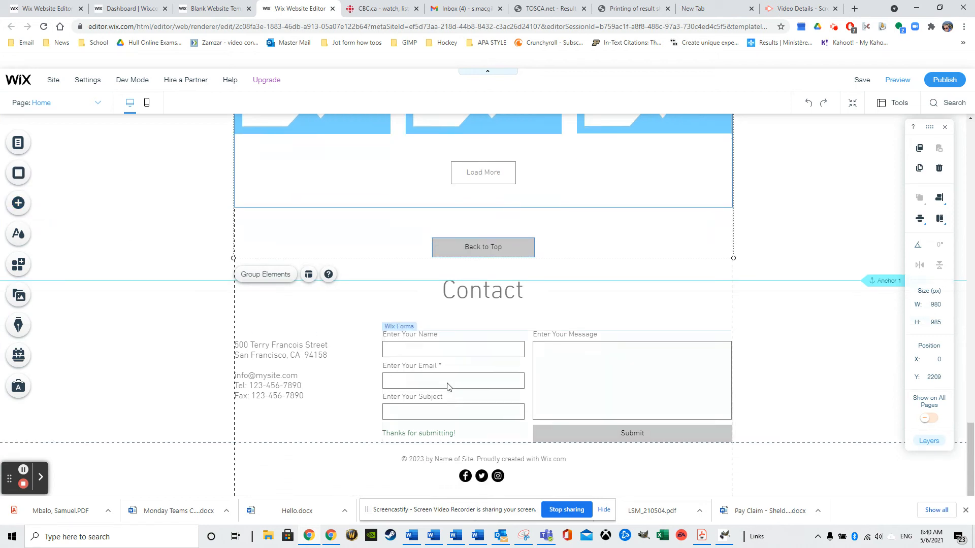
pyautogui.click(491, 456)
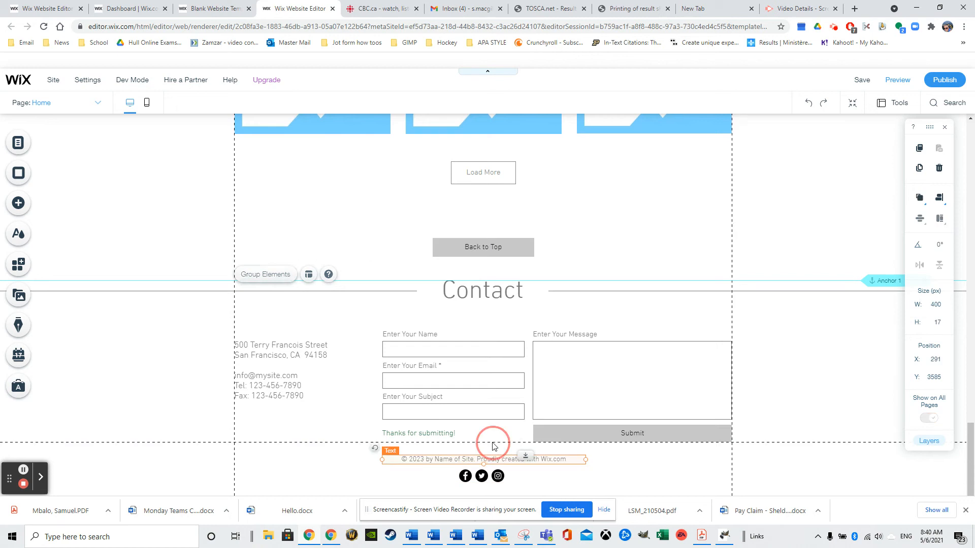
pyautogui.click(335, 446)
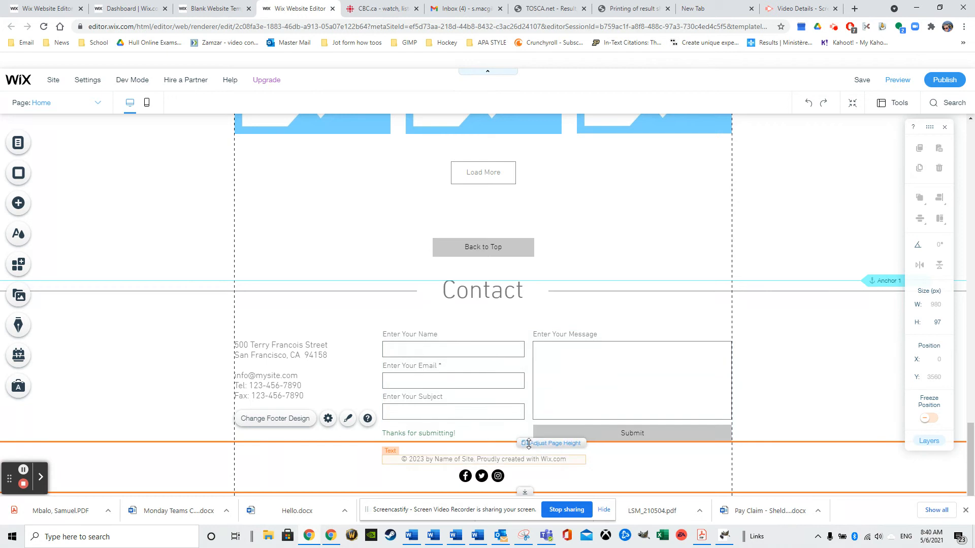
pyautogui.moveTo(528, 445); pyautogui.dragTo(526, 445)
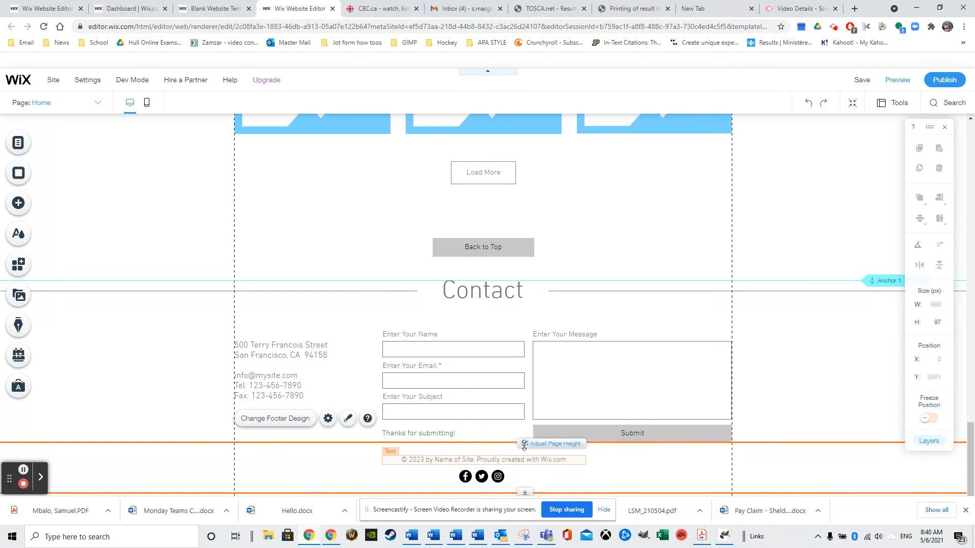
pyautogui.moveTo(524, 444); pyautogui.dragTo(522, 487)
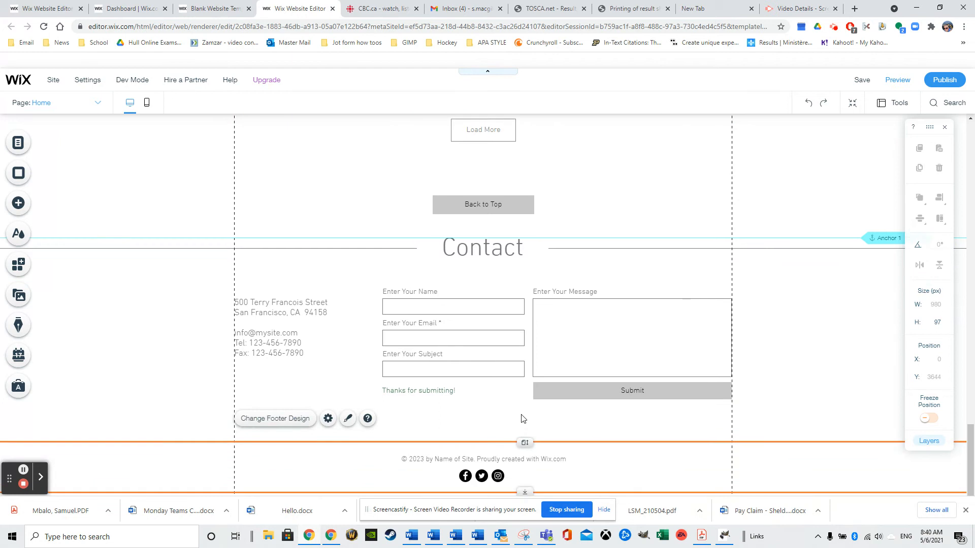
pyautogui.moveTo(524, 444); pyautogui.dragTo(517, 523)
pyautogui.scroll(-2, 519, 447)
pyautogui.moveTo(528, 442); pyautogui.dragTo(522, 497)
pyautogui.scroll(-1, 511, 448)
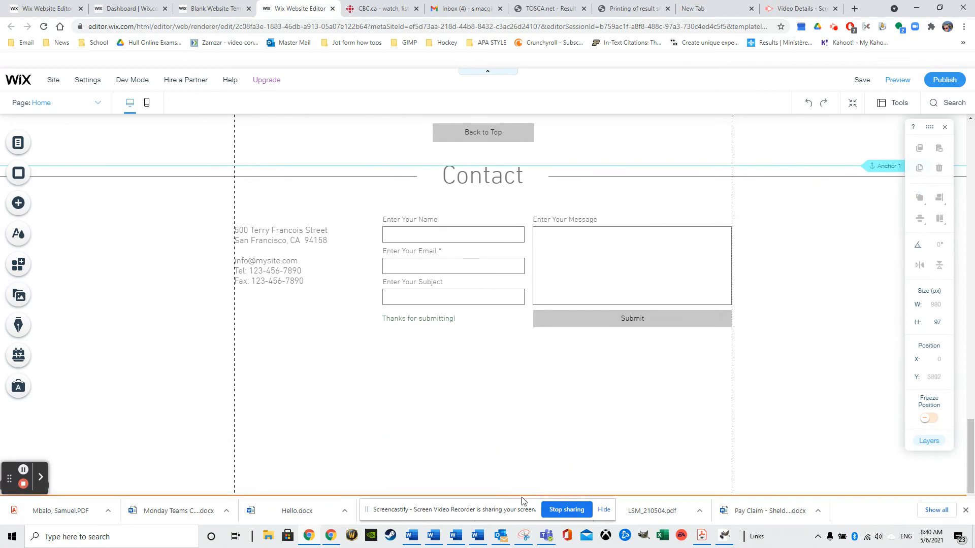
pyautogui.moveTo(525, 443); pyautogui.dragTo(526, 485)
pyautogui.scroll(-1, 525, 439)
pyautogui.scroll(-1, 524, 454)
pyautogui.moveTo(527, 444); pyautogui.dragTo(522, 475)
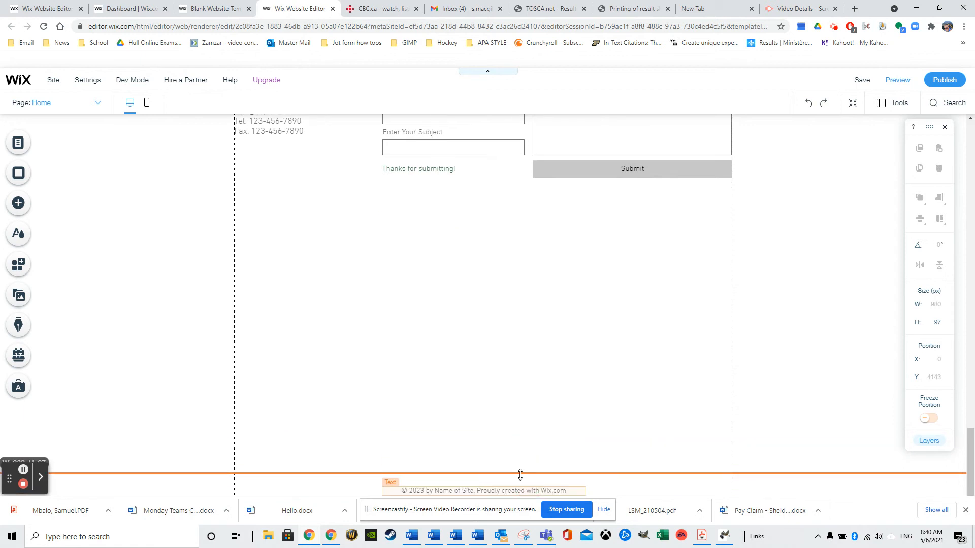
pyautogui.scroll(-1, 525, 459)
pyautogui.moveTo(527, 442); pyautogui.dragTo(526, 492)
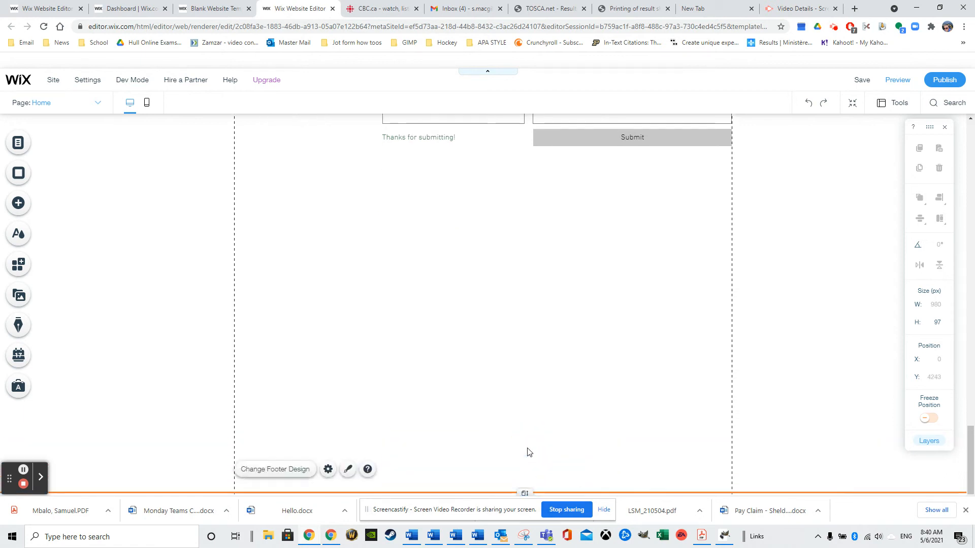
pyautogui.scroll(4, 518, 437)
pyautogui.scroll(4, 502, 365)
pyautogui.scroll(-3, 495, 330)
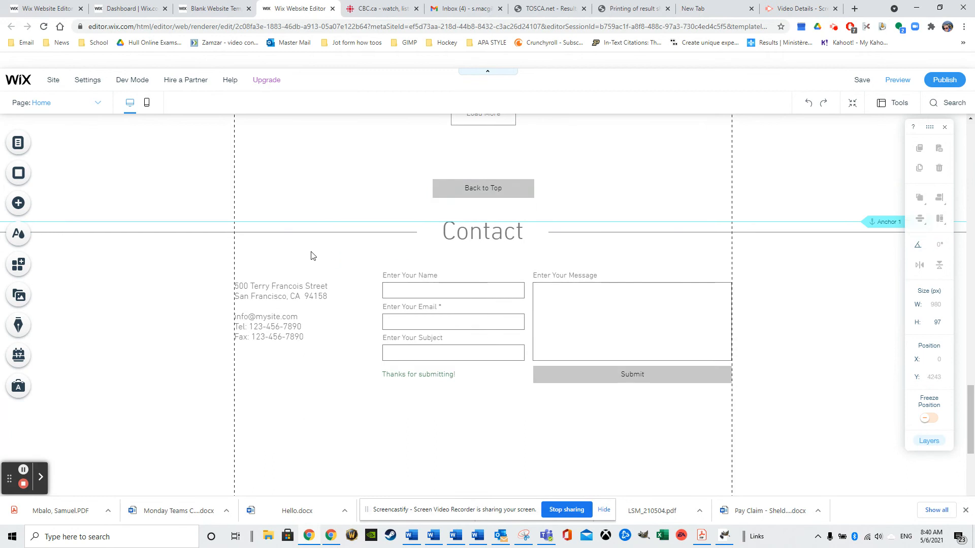
pyautogui.scroll(10, 532, 274)
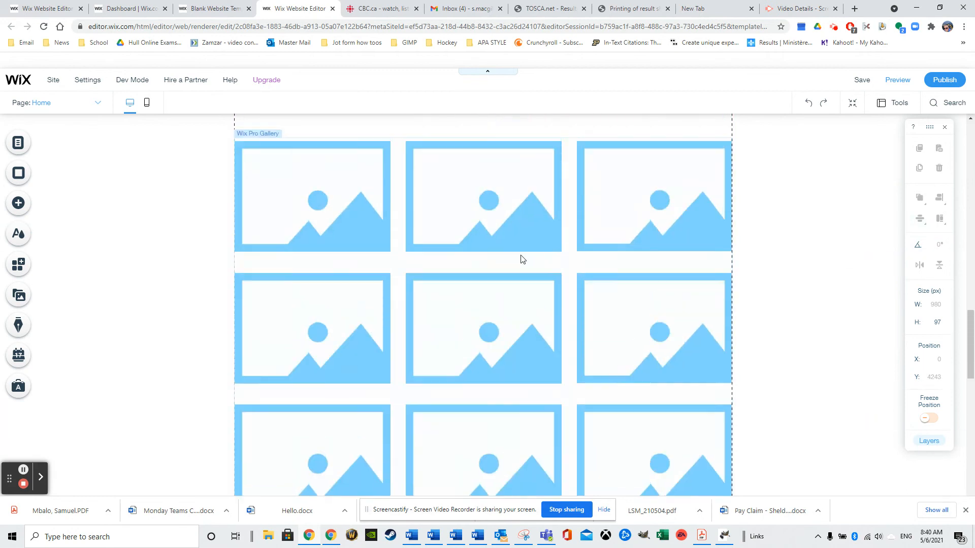
pyautogui.scroll(-10, 480, 373)
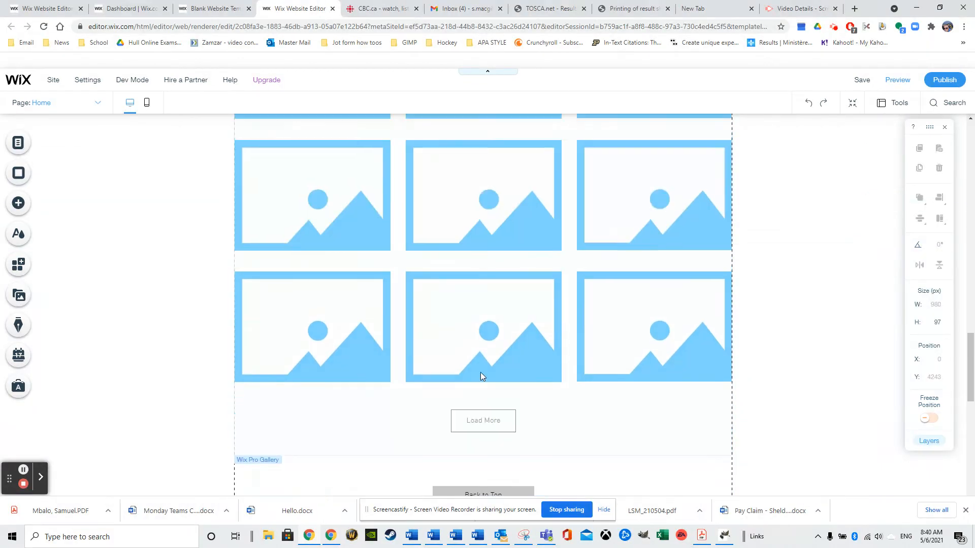
pyautogui.scroll(-1, 466, 355)
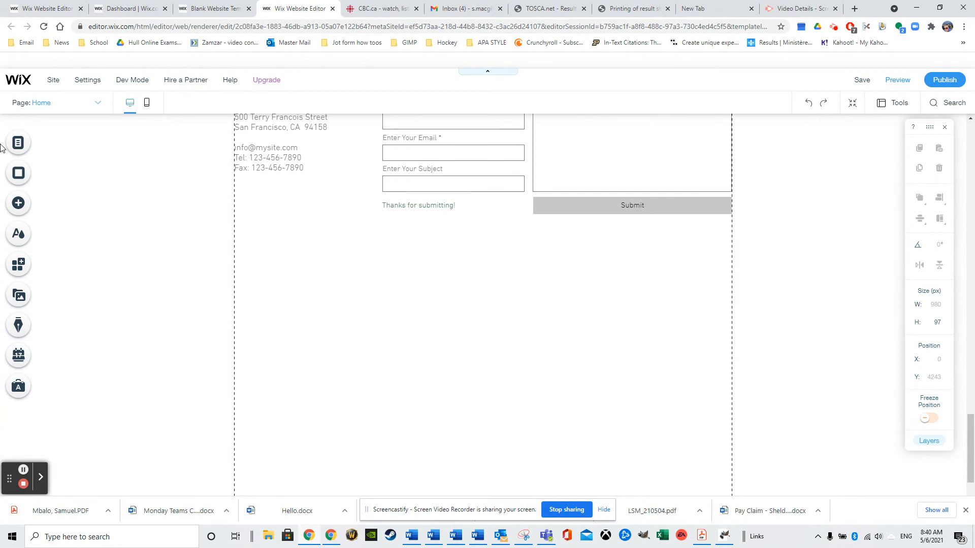
# Browse the title and paragraph text styles and the button styles available to add.
pyautogui.click(18, 213)
pyautogui.click(55, 181)
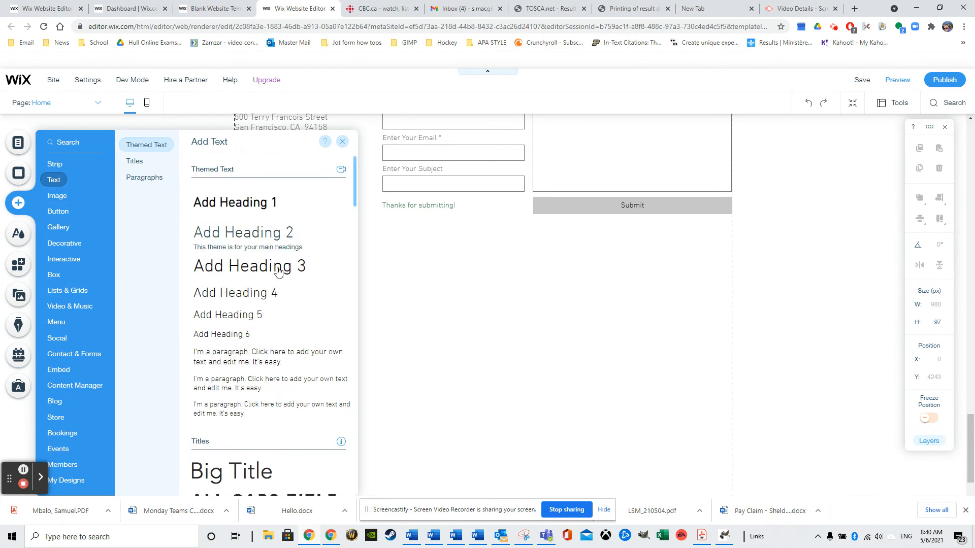
pyautogui.scroll(-5, 292, 357)
pyautogui.scroll(-10, 292, 358)
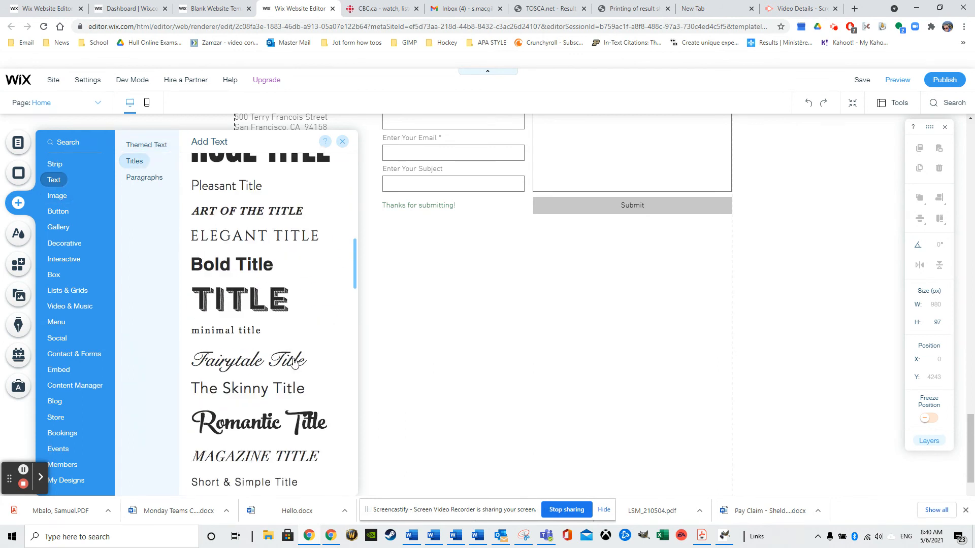
pyautogui.scroll(-7, 293, 365)
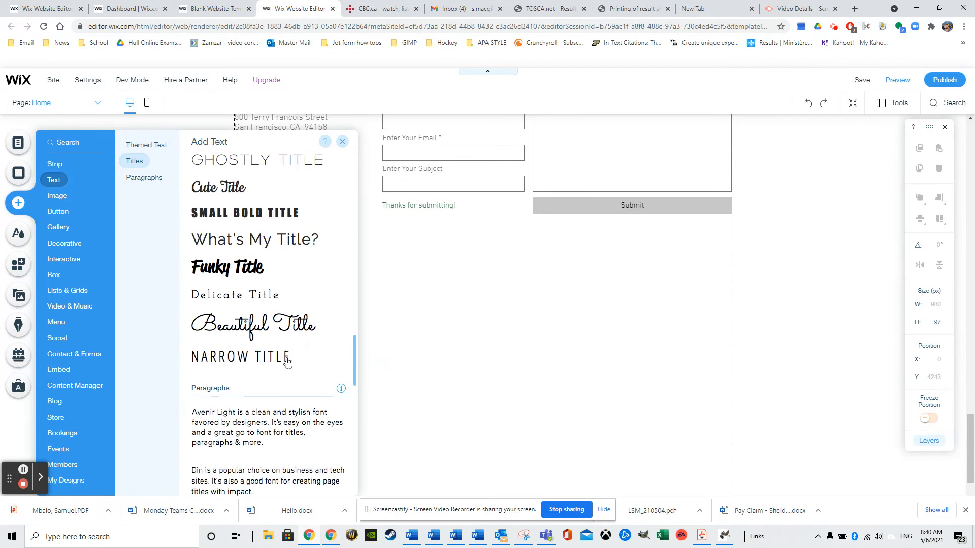
pyautogui.scroll(4, 276, 332)
pyautogui.scroll(5, 276, 333)
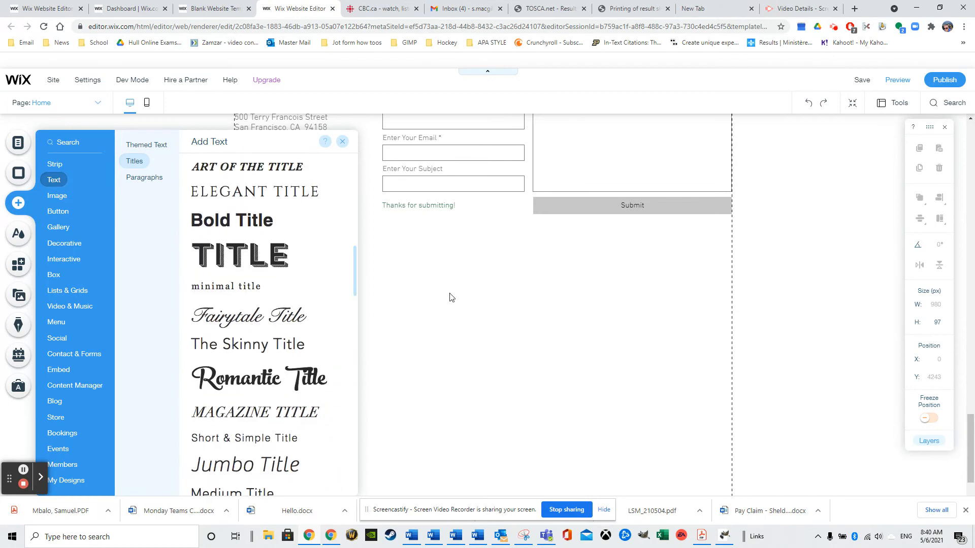
pyautogui.click(59, 214)
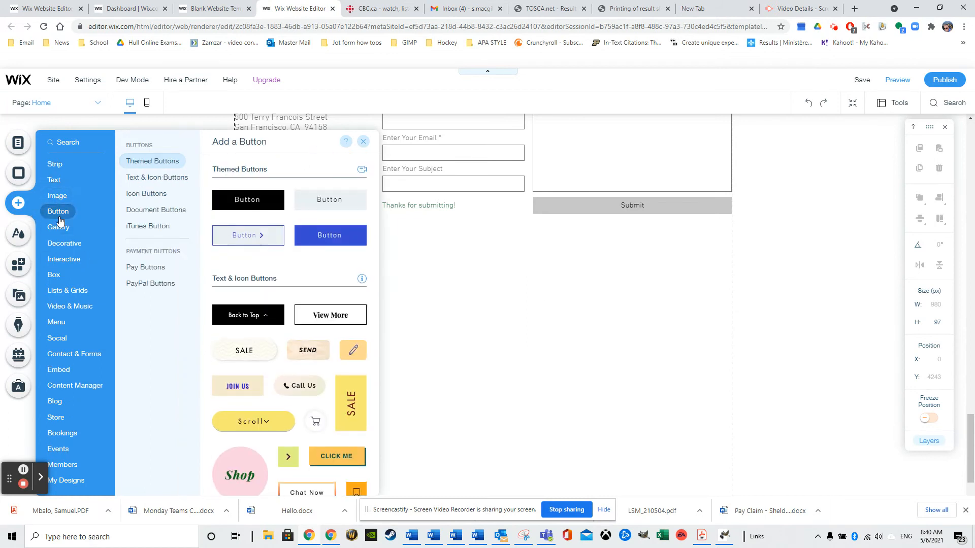
# Add a themed line below the contact form at about Y 3750 and stretch it across the full page width, about 1918 px.
pyautogui.moveTo(61, 244)
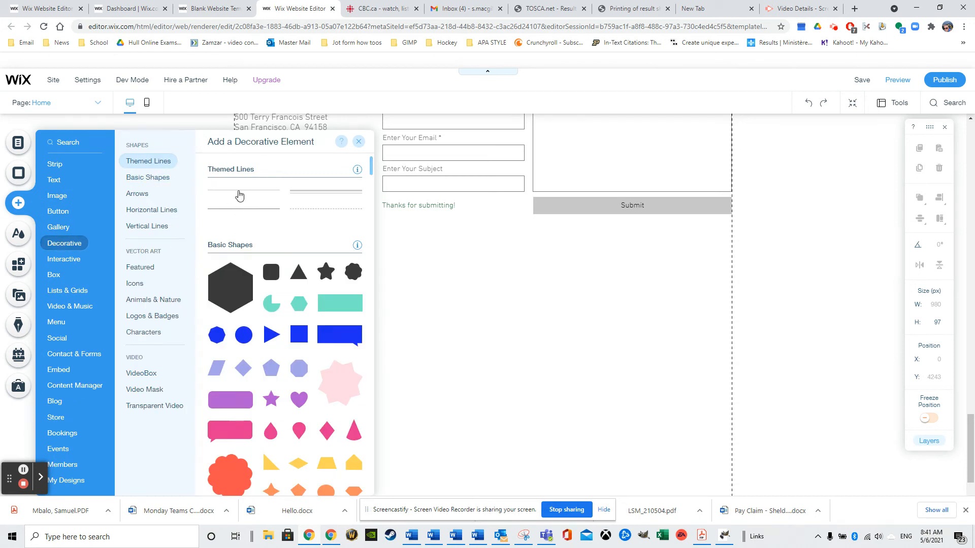
pyautogui.click(239, 196)
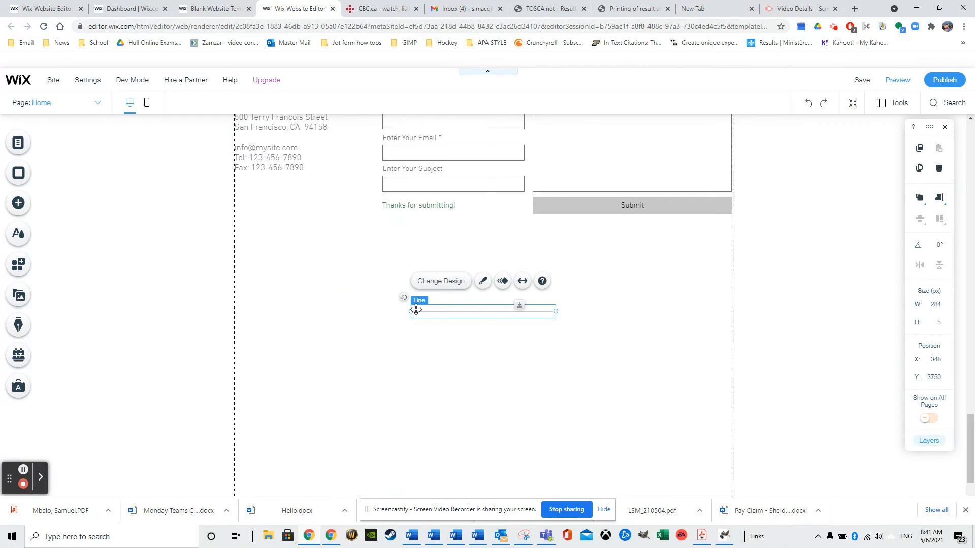
pyautogui.moveTo(412, 310); pyautogui.dragTo(10, 305)
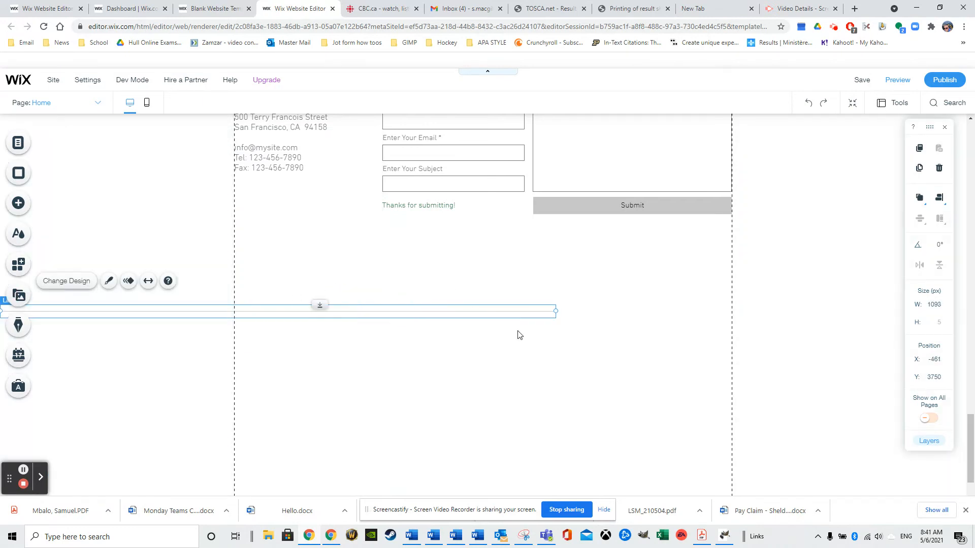
pyautogui.moveTo(557, 311); pyautogui.dragTo(968, 310)
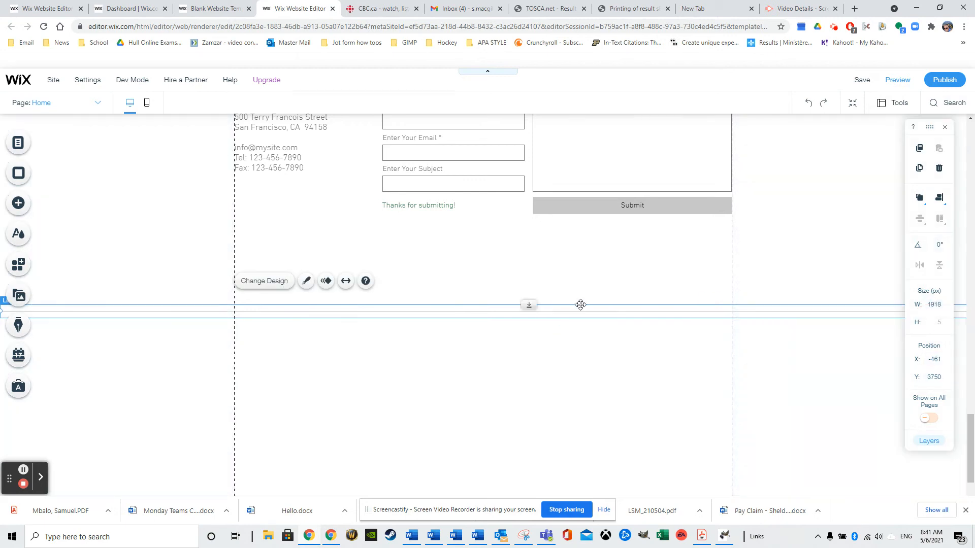
pyautogui.moveTo(581, 322); pyautogui.dragTo(576, 265)
pyautogui.scroll(5, 523, 294)
pyautogui.scroll(-5, 522, 294)
pyautogui.scroll(4, 533, 280)
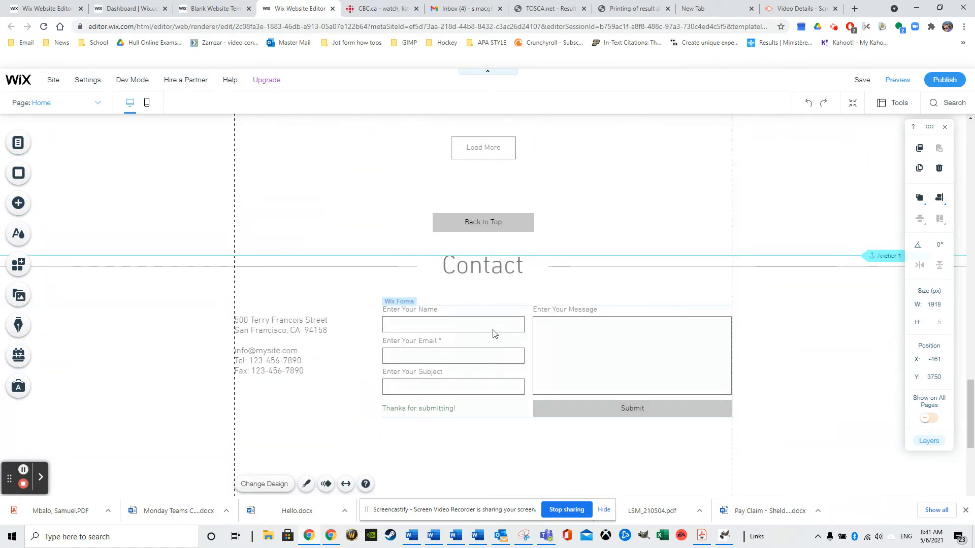
# Extend the page height further by moving the footer down to about Y 4344.
pyautogui.scroll(-2, 484, 356)
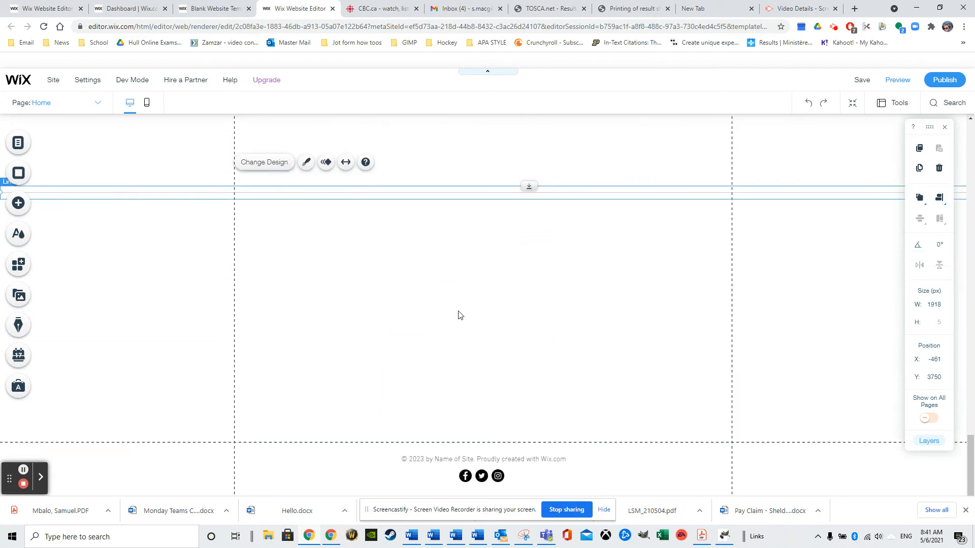
pyautogui.click(479, 456)
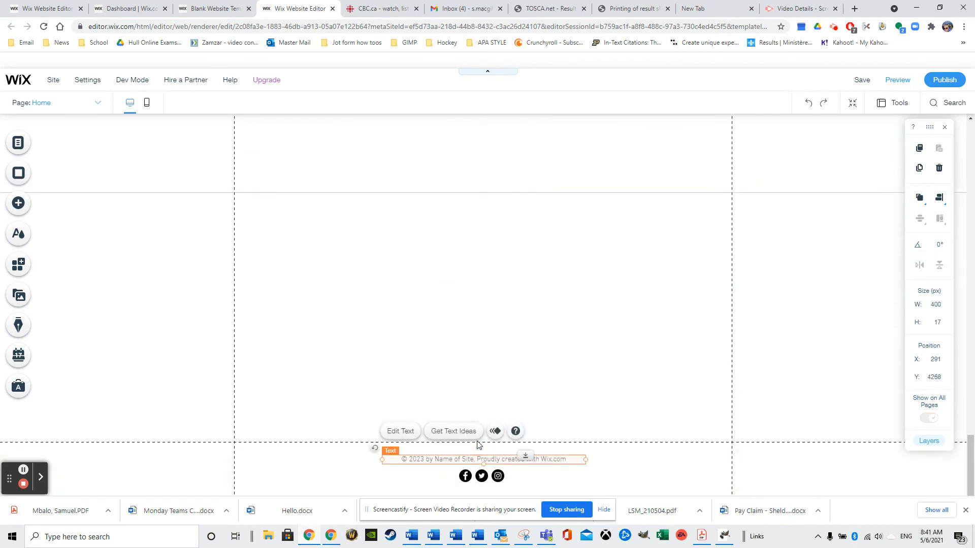
pyautogui.click(585, 445)
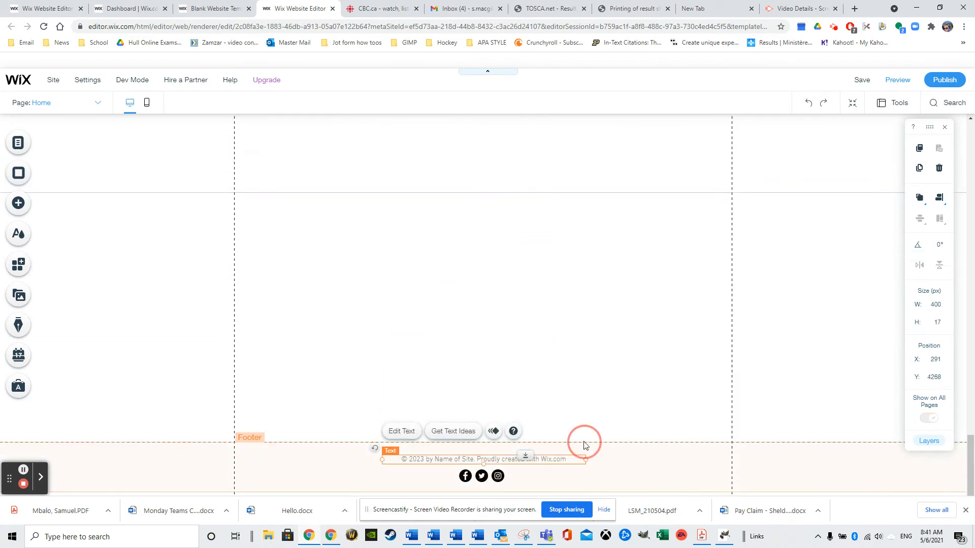
pyautogui.click(186, 447)
pyautogui.moveTo(526, 445); pyautogui.dragTo(521, 498)
# Add a site menu link to the "to About" anchor on the Home page and name it About Us.
pyautogui.scroll(3, 508, 368)
pyautogui.scroll(15, 505, 364)
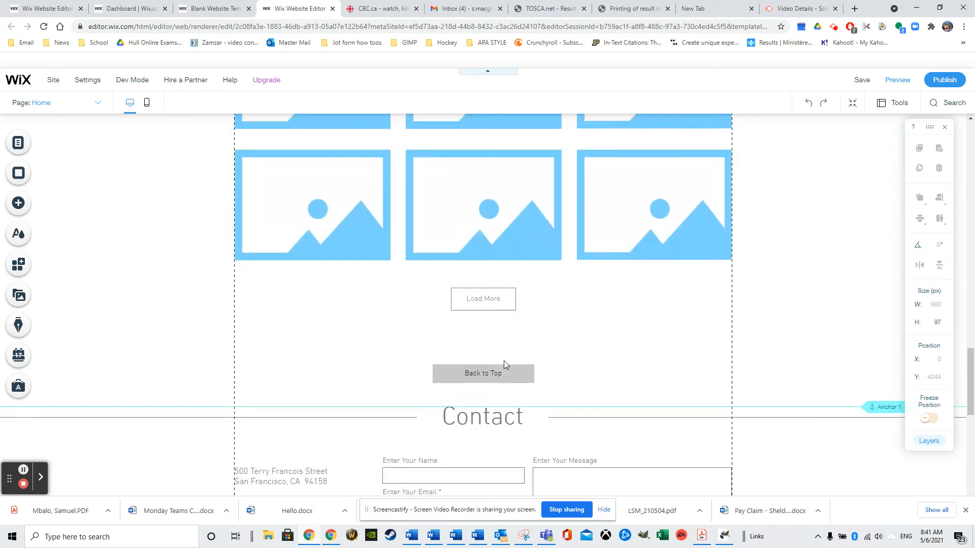
pyautogui.click(19, 143)
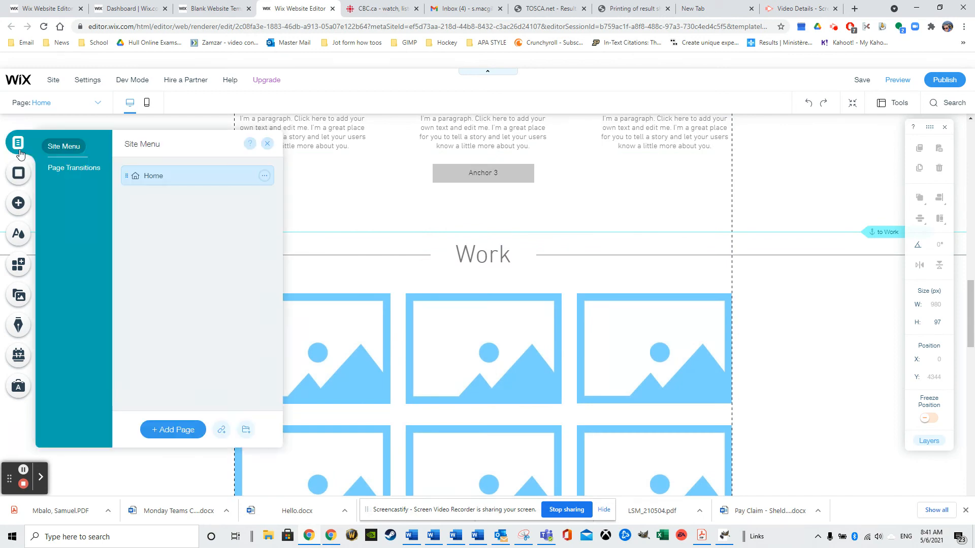
pyautogui.click(221, 431)
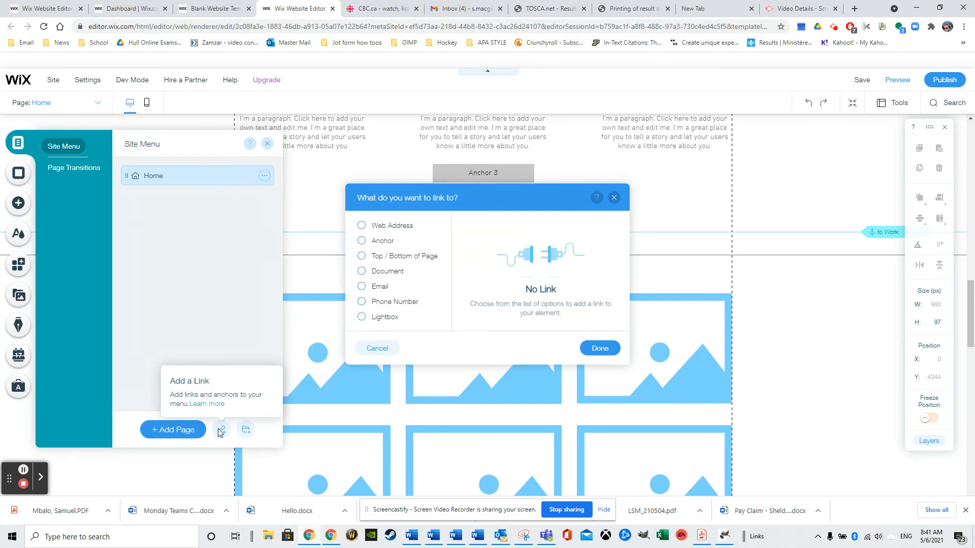
pyautogui.click(365, 246)
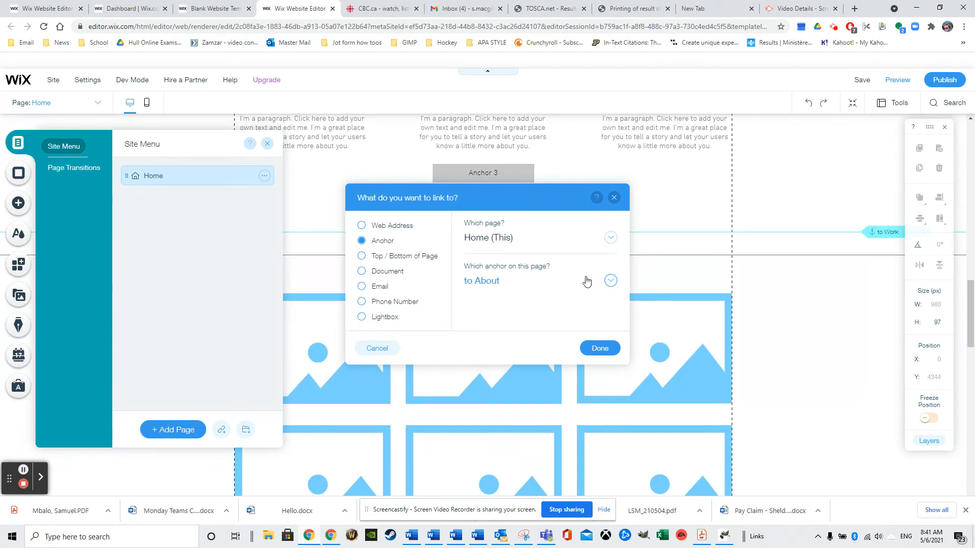
pyautogui.click(604, 352)
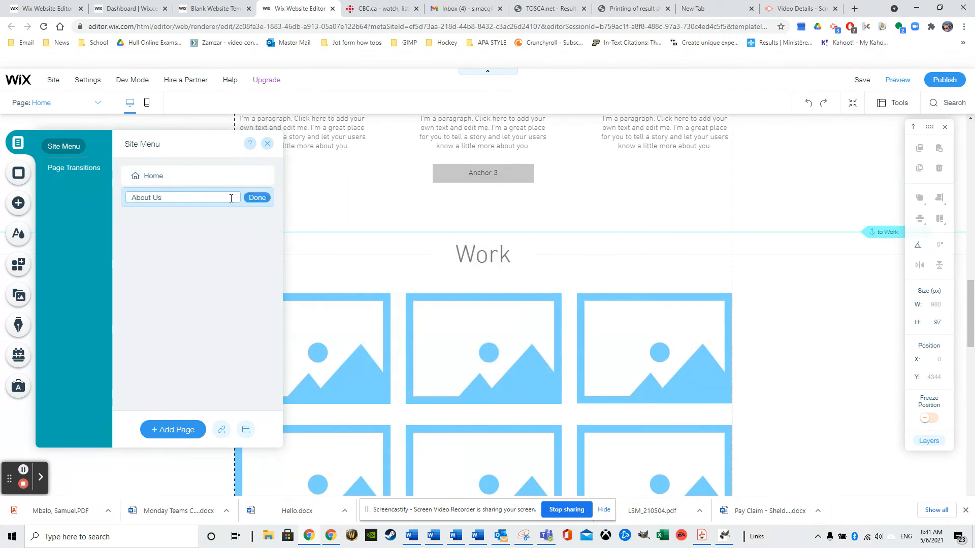
pyautogui.write('About Us')
pyautogui.click(249, 202)
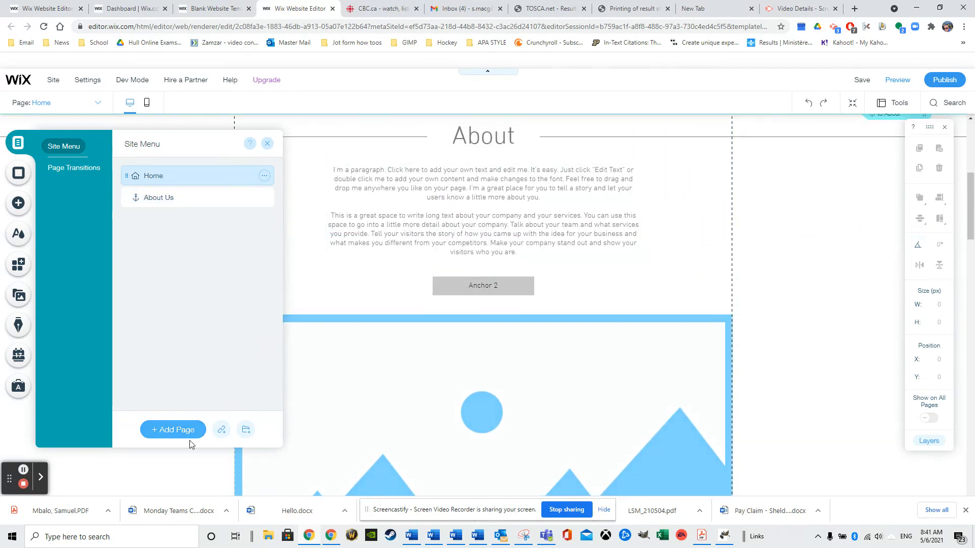
# Add a site menu link to the "to Services" anchor on the Home page and name it Services.
pyautogui.click(223, 431)
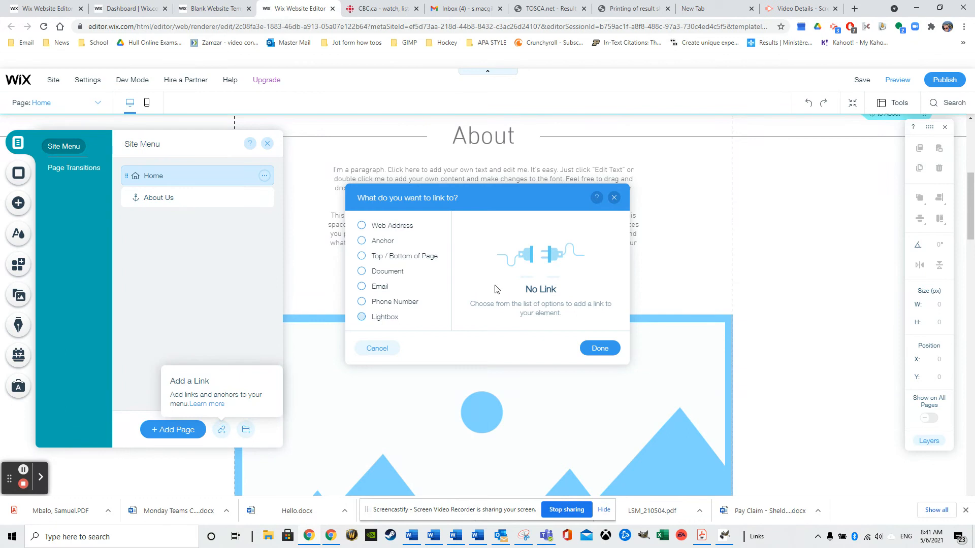
pyautogui.click(362, 241)
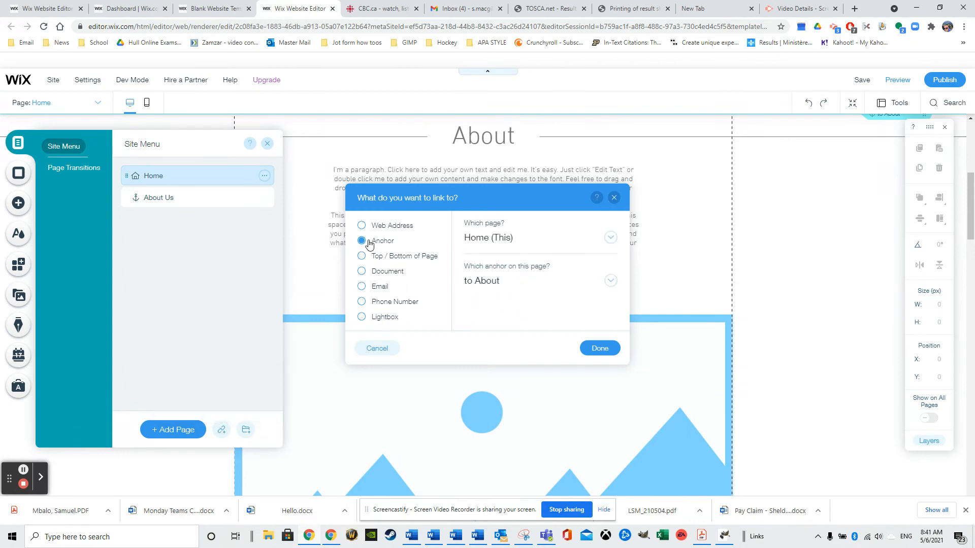
pyautogui.click(609, 281)
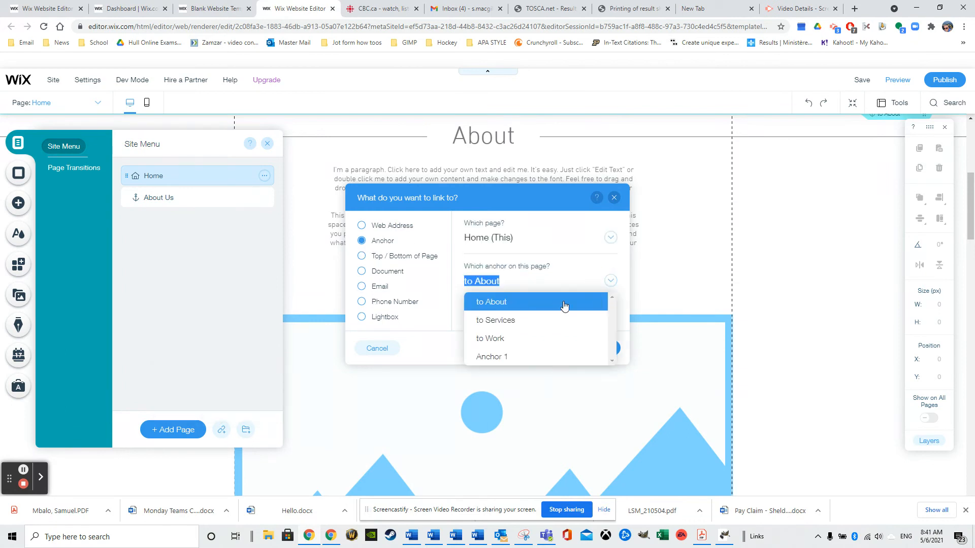
pyautogui.click(539, 320)
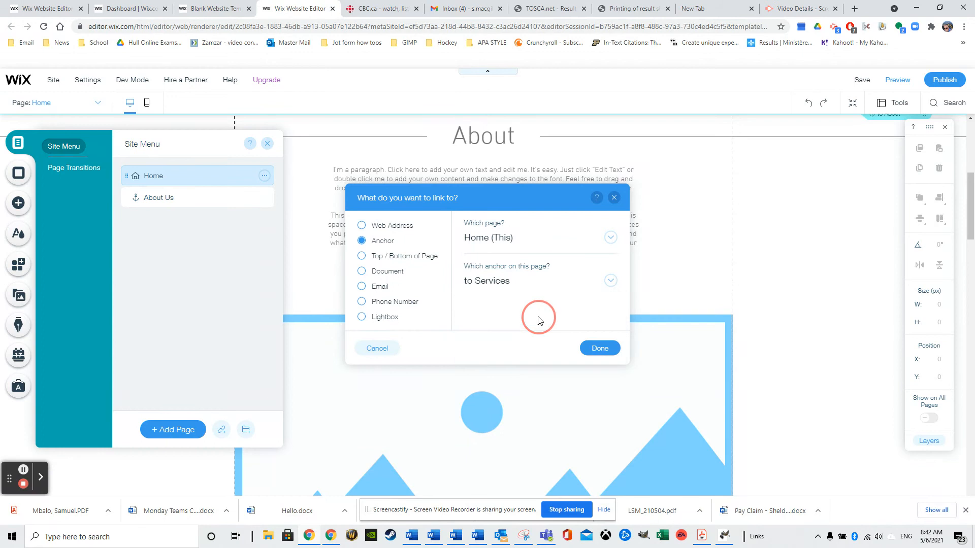
pyautogui.click(599, 348)
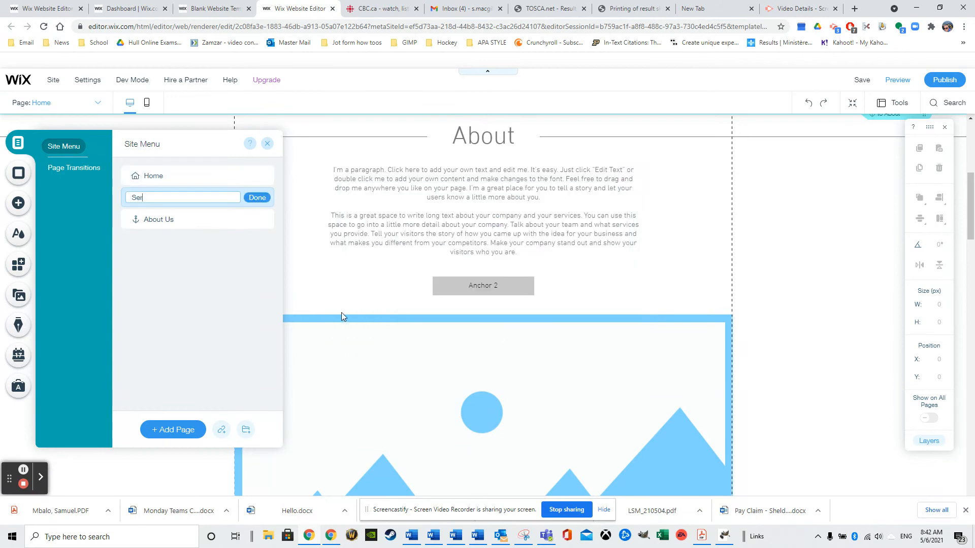
pyautogui.write('Services')
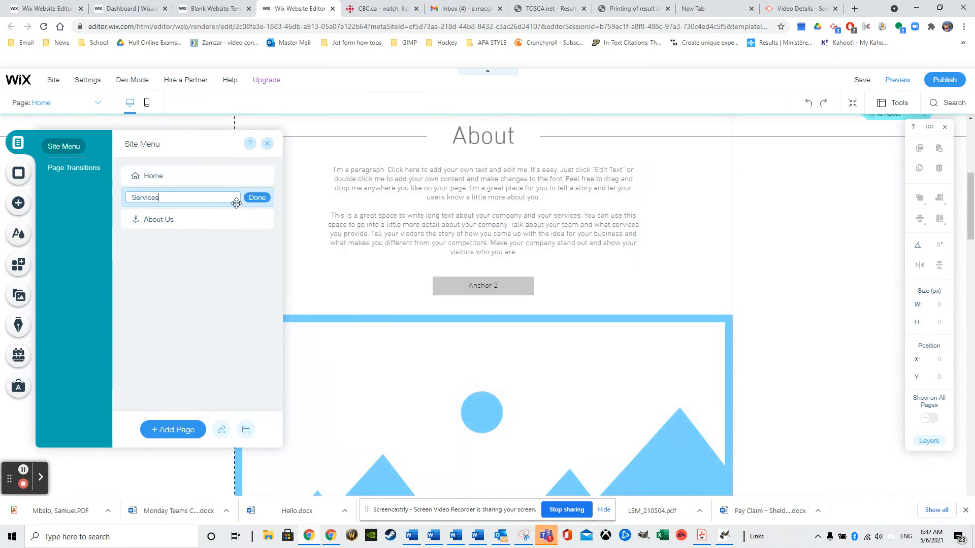
pyautogui.click(256, 198)
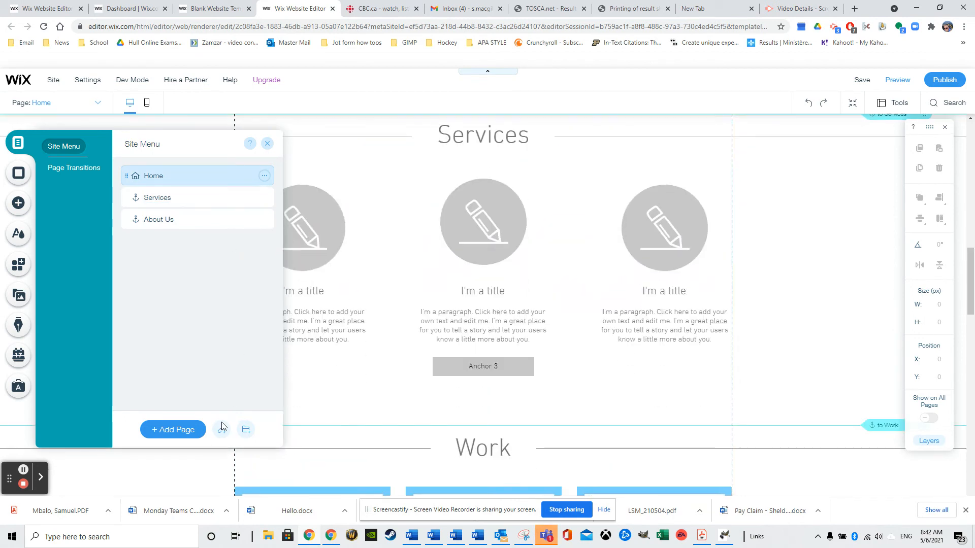
# Add a site menu link to the "to Work" anchor on the Home page and name it Work.
pyautogui.click(220, 431)
pyautogui.click(362, 241)
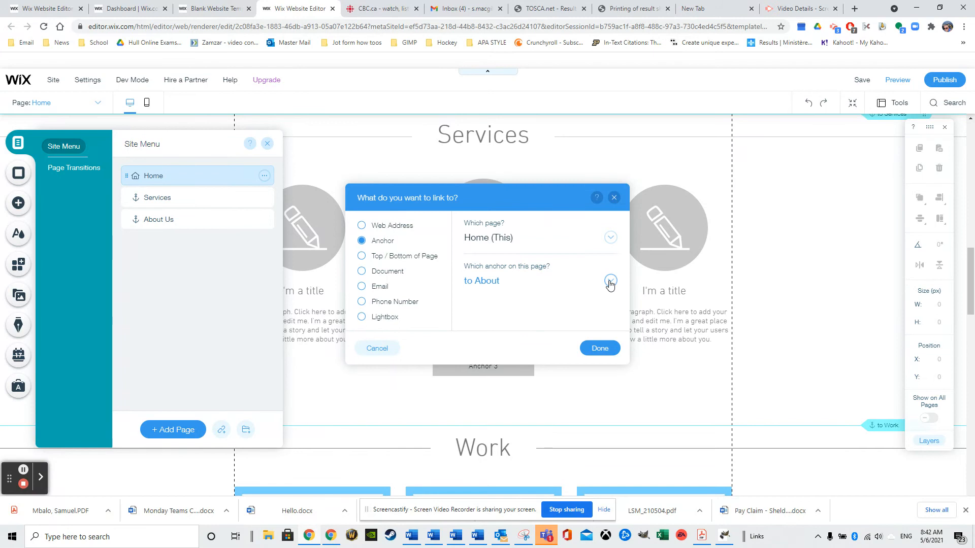
pyautogui.click(610, 283)
pyautogui.click(548, 336)
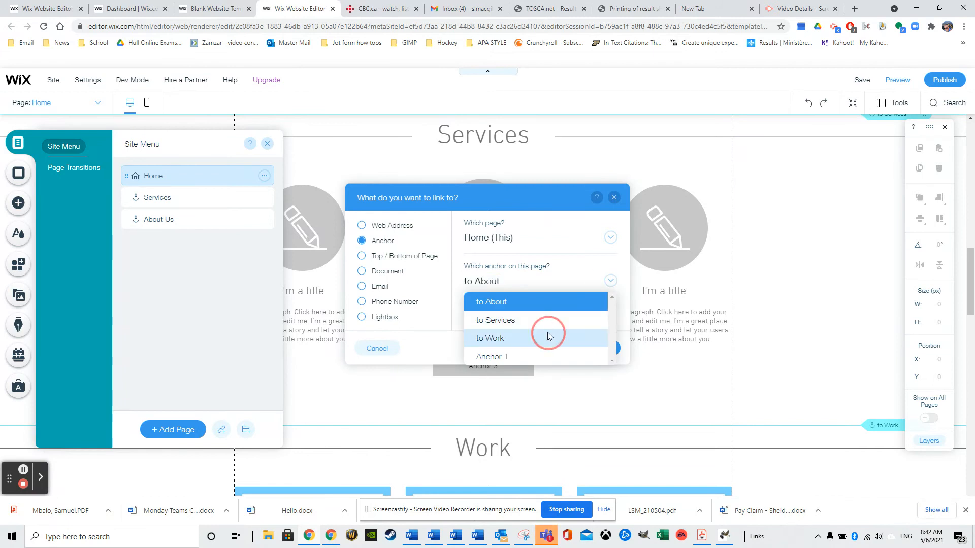
pyautogui.click(591, 348)
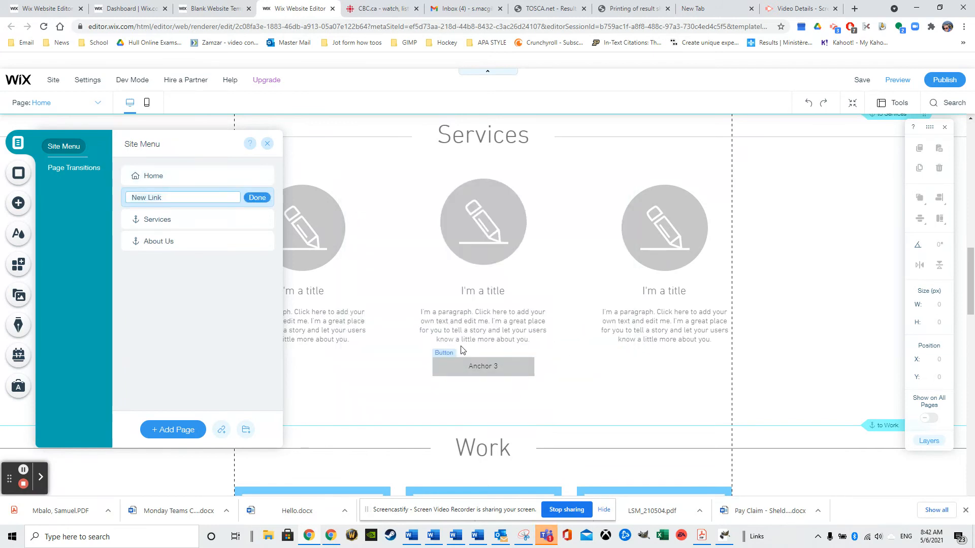
pyautogui.write('Work')
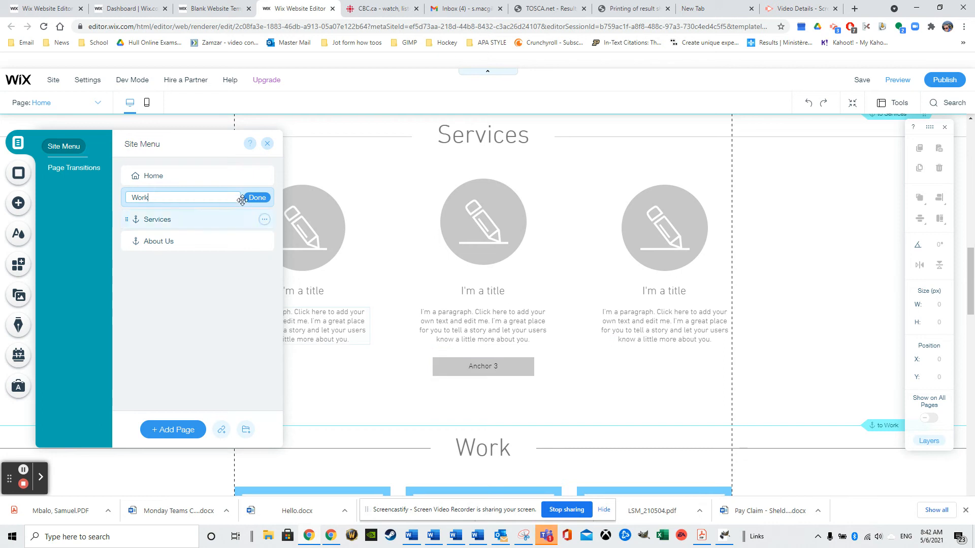
pyautogui.click(257, 198)
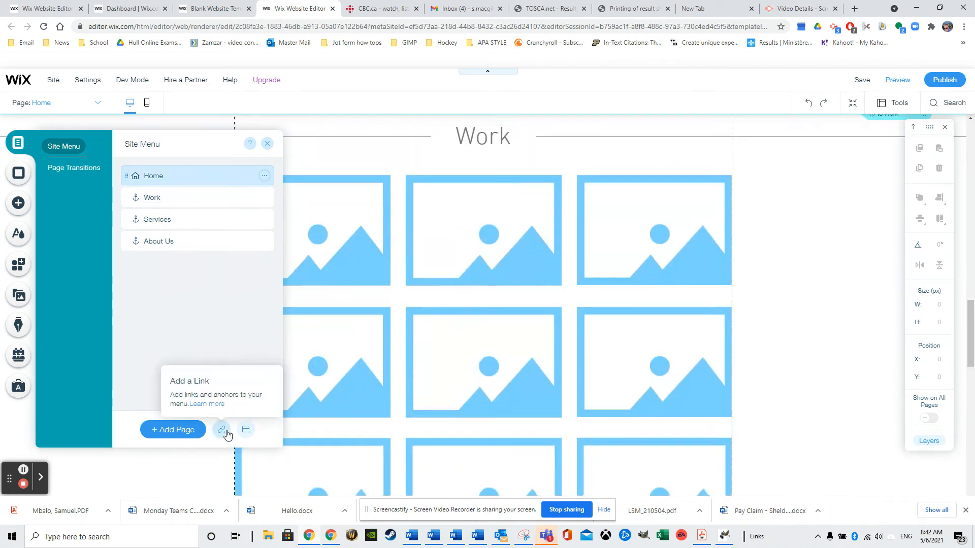
# Add a site menu link to Anchor 1 on the Home page and name it Contact Us.
pyautogui.click(221, 430)
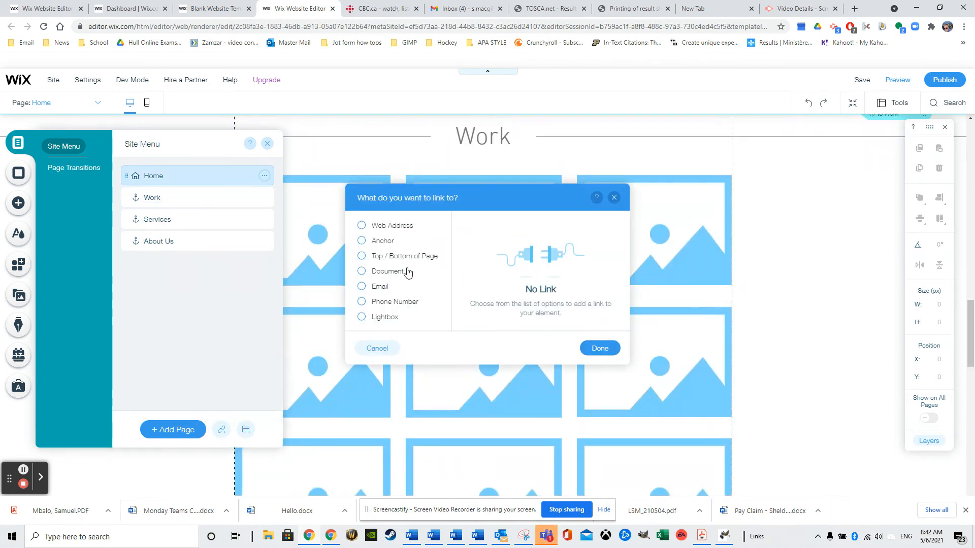
pyautogui.click(381, 241)
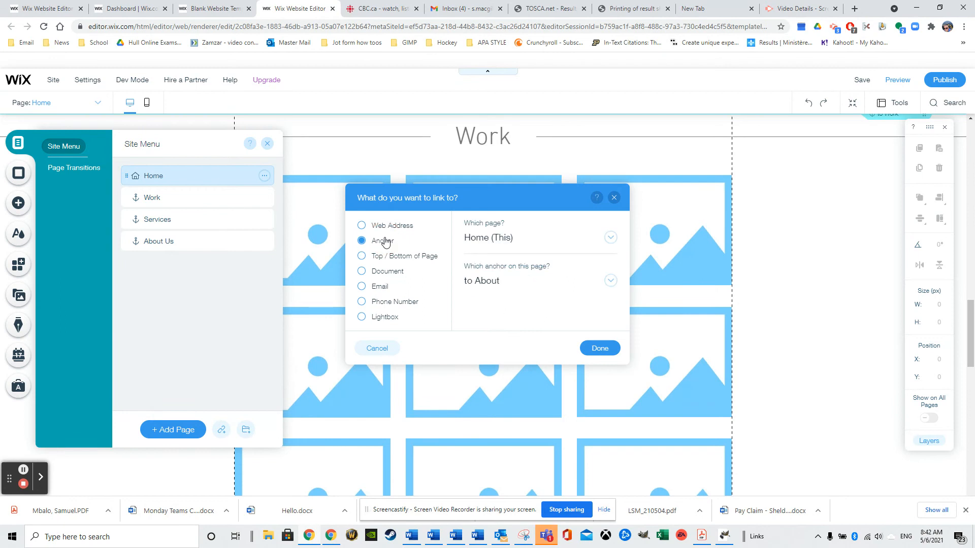
pyautogui.click(616, 285)
pyautogui.click(534, 358)
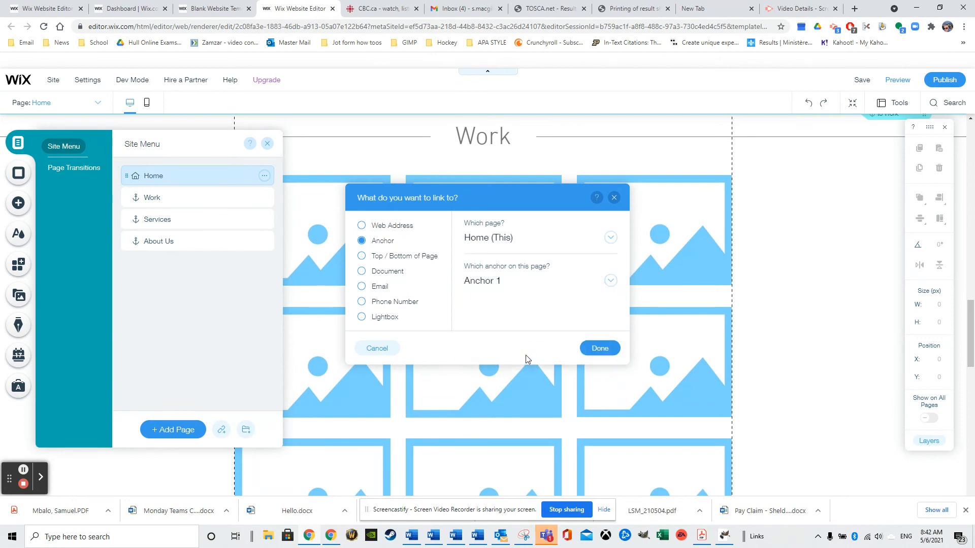
pyautogui.click(600, 349)
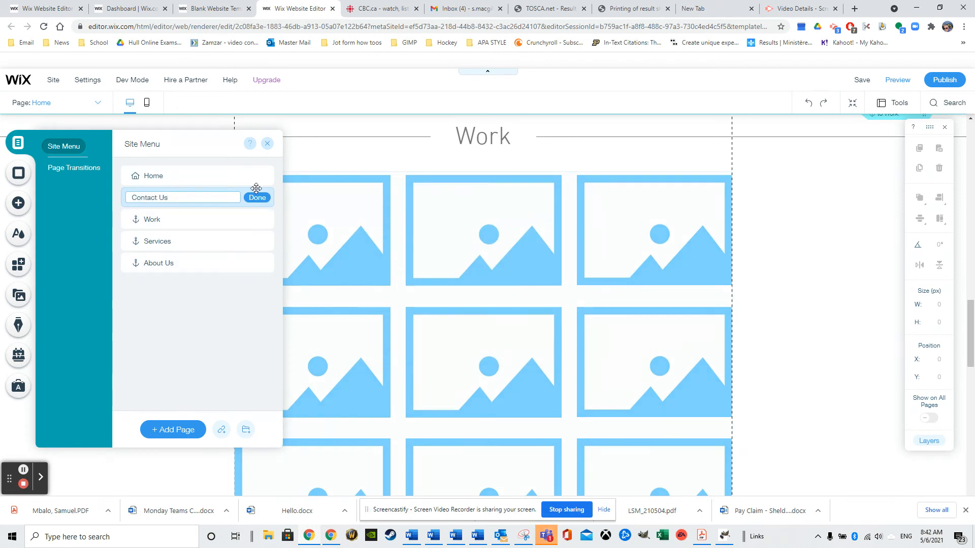
pyautogui.click(257, 198)
# Add the Portfolio (Panorama) full width slideshow in the empty area between the themed line and the footer, at about Y 3808.
pyautogui.scroll(-10, 520, 320)
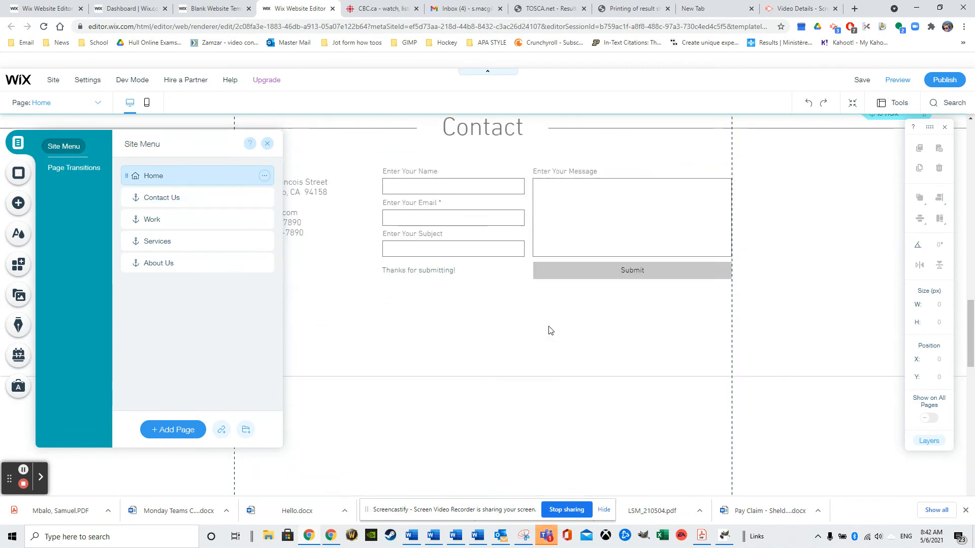
pyautogui.scroll(10, 543, 331)
pyautogui.scroll(-10, 542, 330)
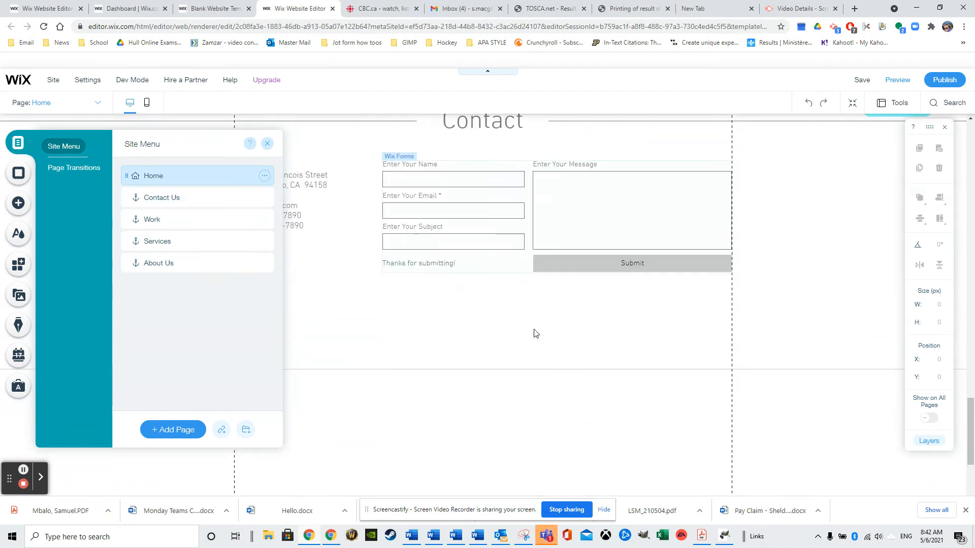
pyautogui.scroll(-3, 563, 300)
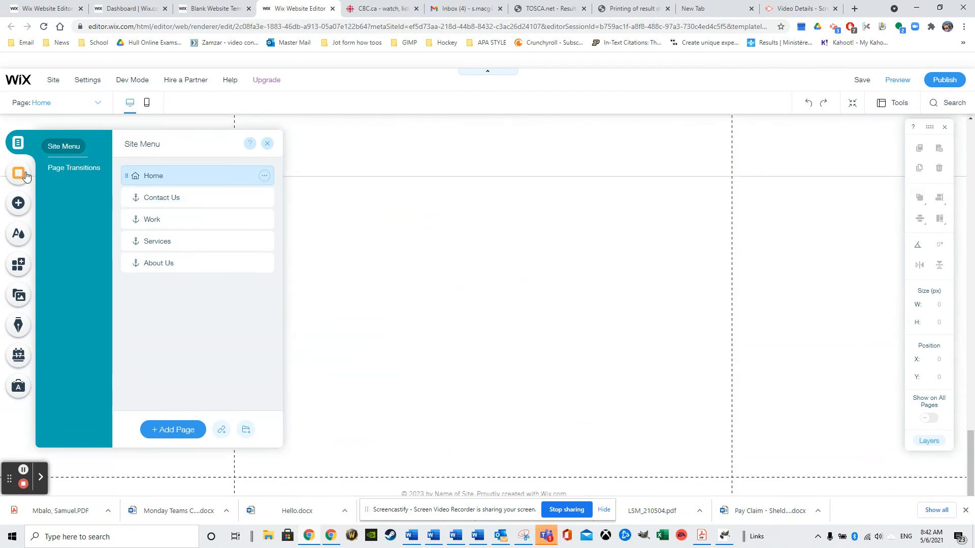
pyautogui.click(19, 204)
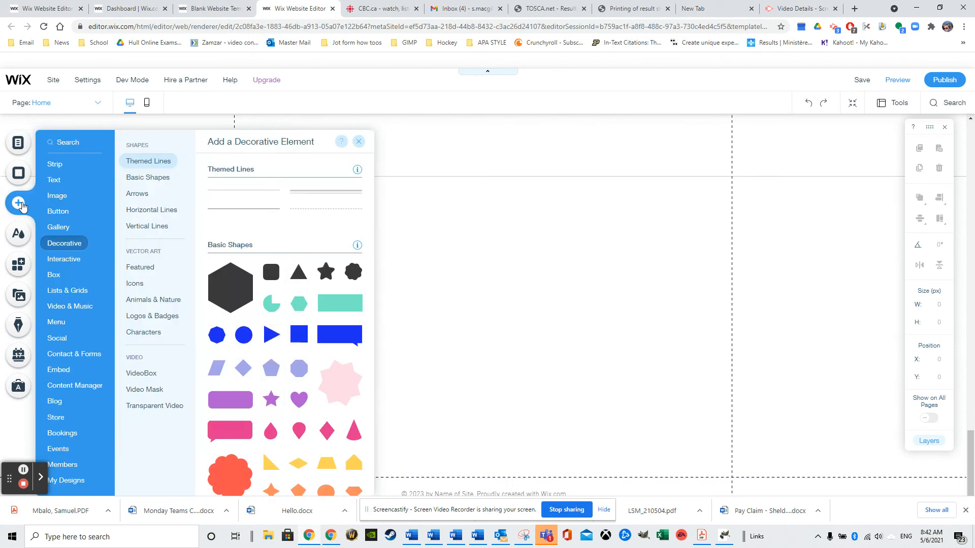
pyautogui.click(66, 196)
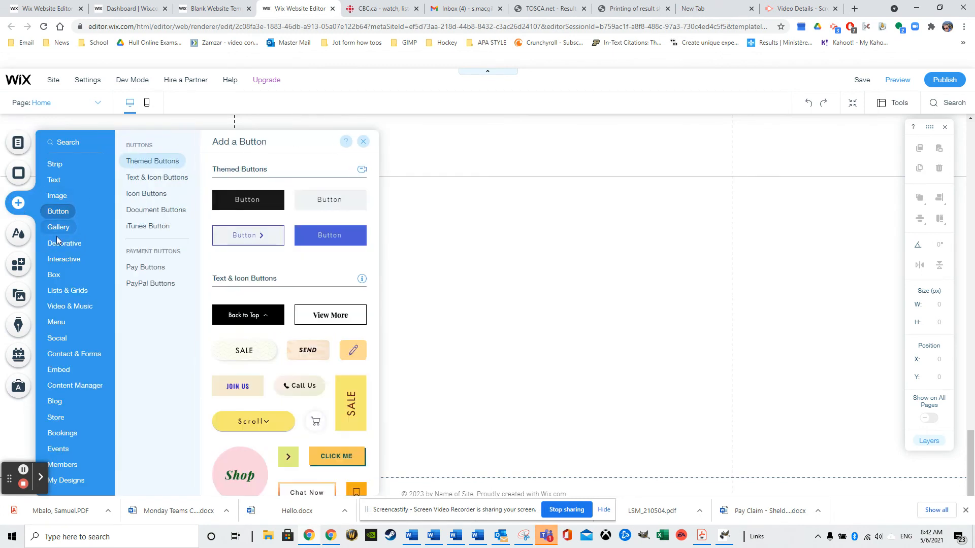
pyautogui.moveTo(60, 261)
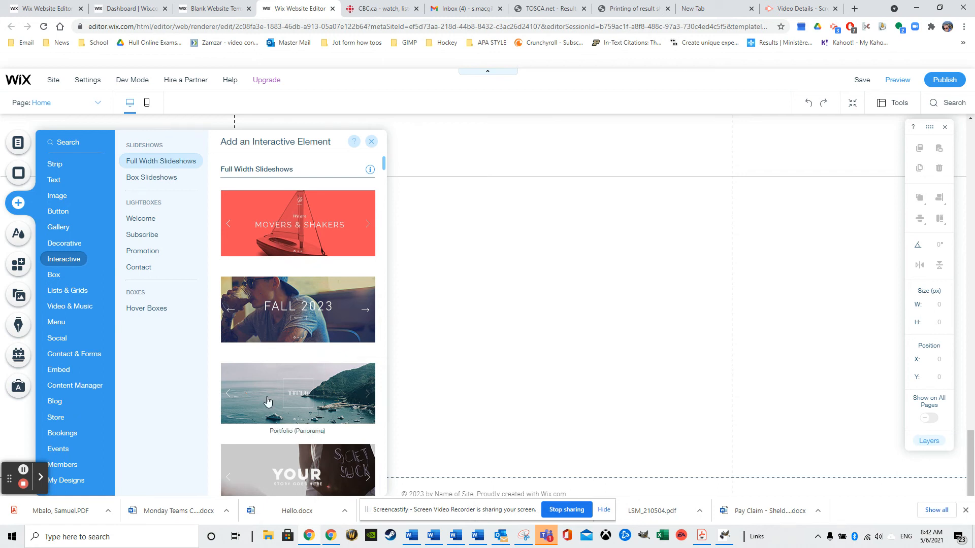
pyautogui.moveTo(267, 401); pyautogui.dragTo(492, 348)
pyautogui.scroll(-2, 479, 345)
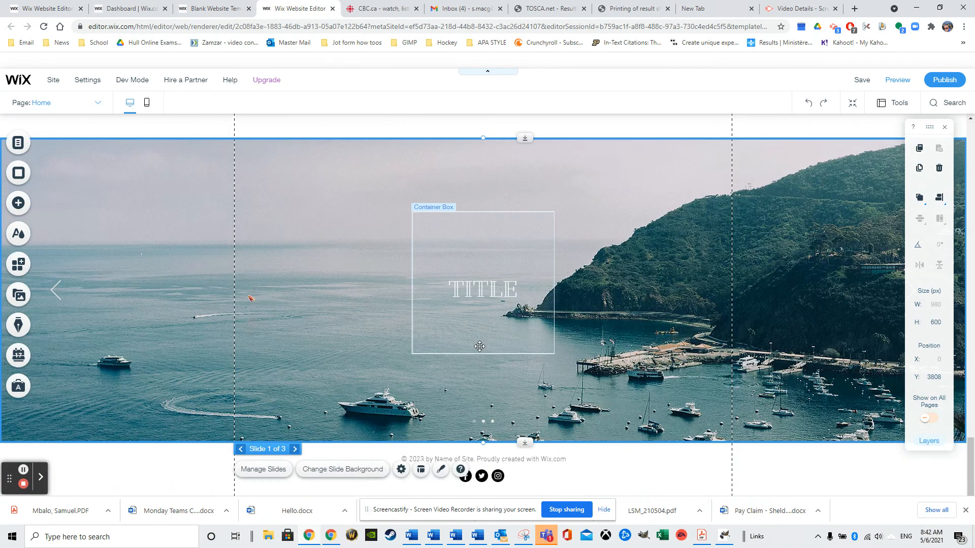
pyautogui.scroll(5, 478, 346)
pyautogui.scroll(-4, 488, 330)
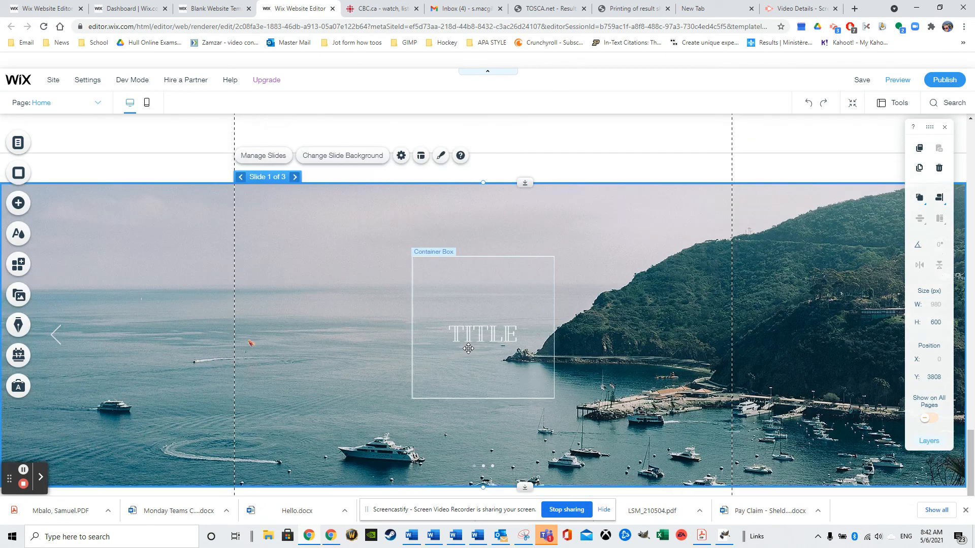
# Replace the title text in the first slide's container box with TEST.
pyautogui.click(484, 327)
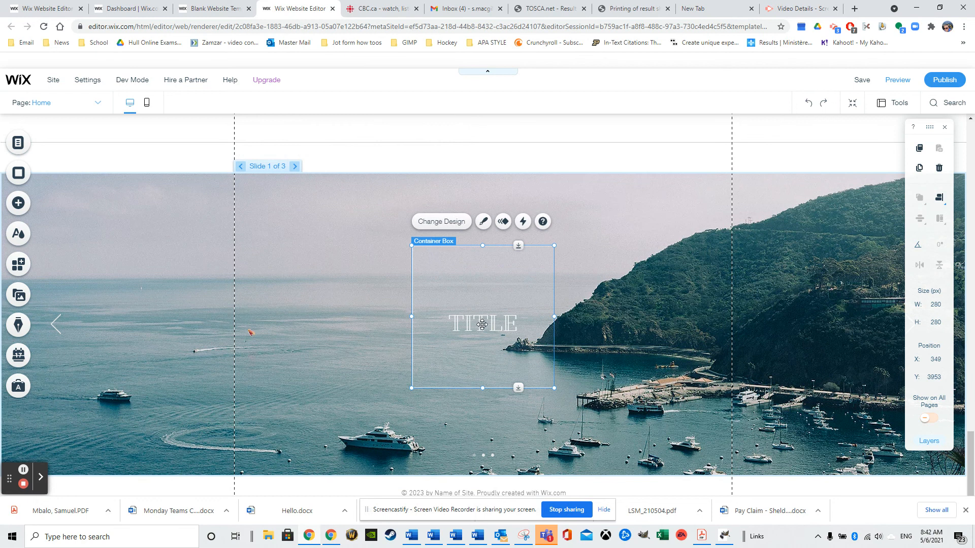
pyautogui.doubleClick(467, 322)
pyautogui.click(468, 321)
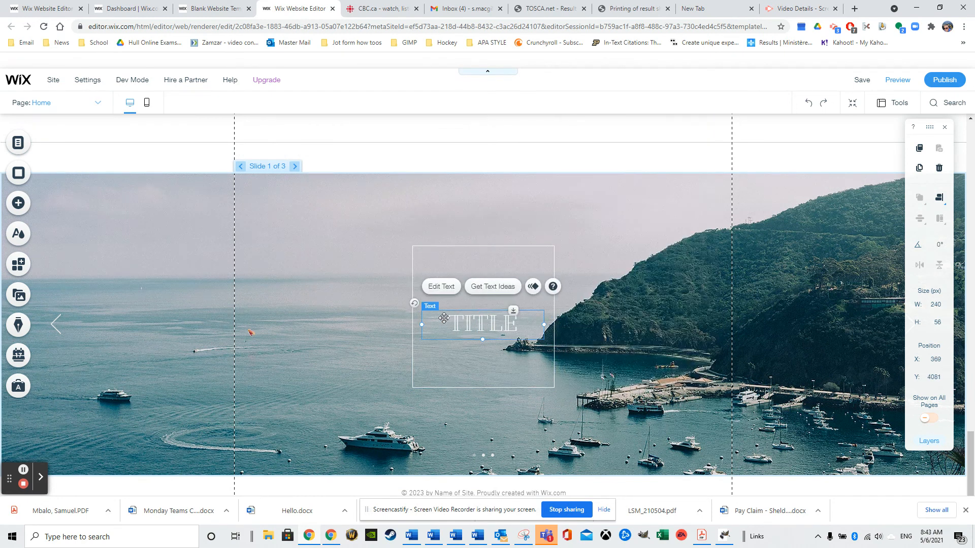
pyautogui.click(440, 287)
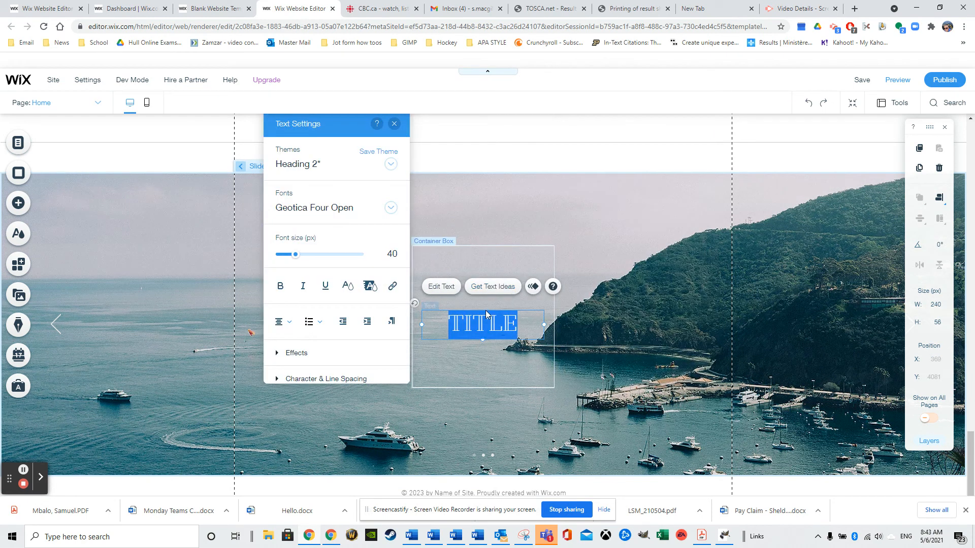
pyautogui.write('TES')
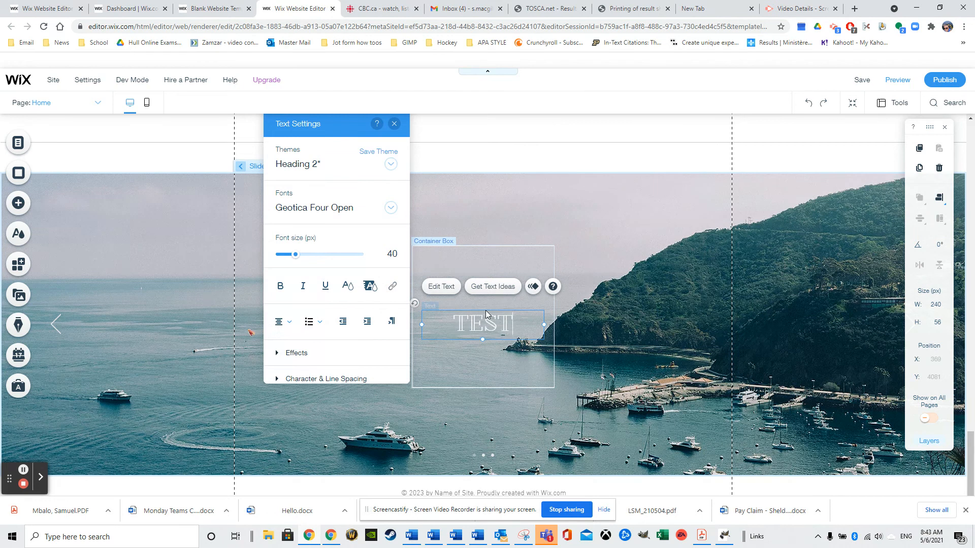
pyautogui.write('T')
pyautogui.click(568, 230)
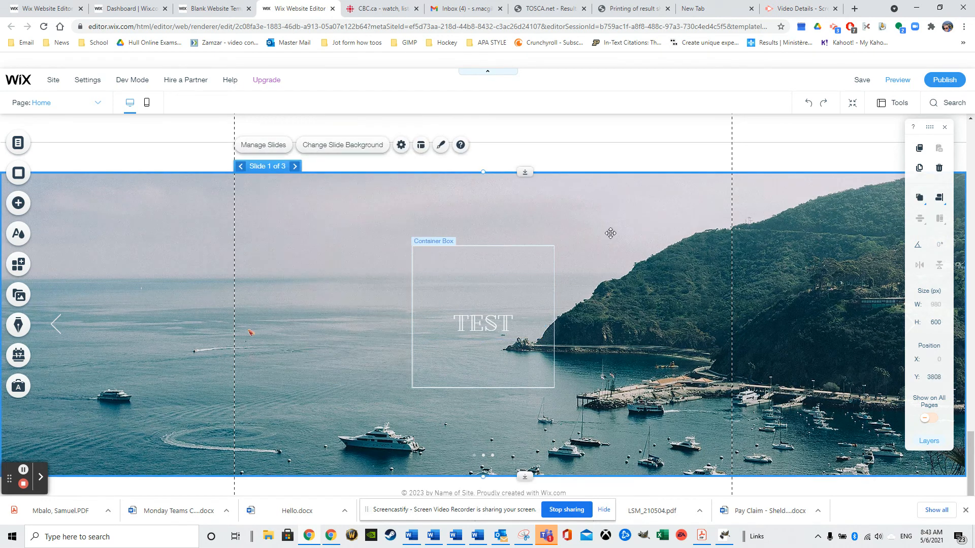
# Add an anchor just above the full width slideshow, at about Y 3794.
pyautogui.scroll(4, 615, 235)
pyautogui.scroll(-3, 549, 233)
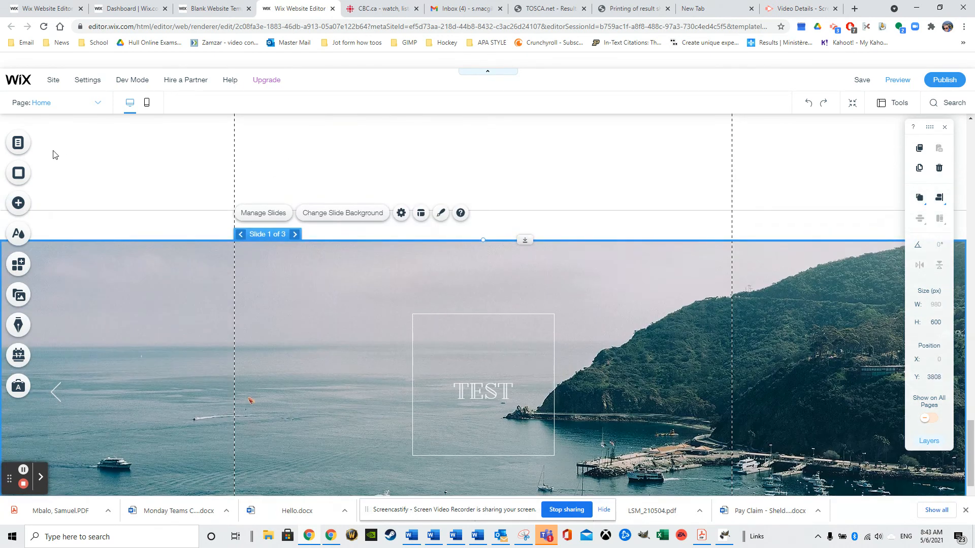
pyautogui.click(18, 205)
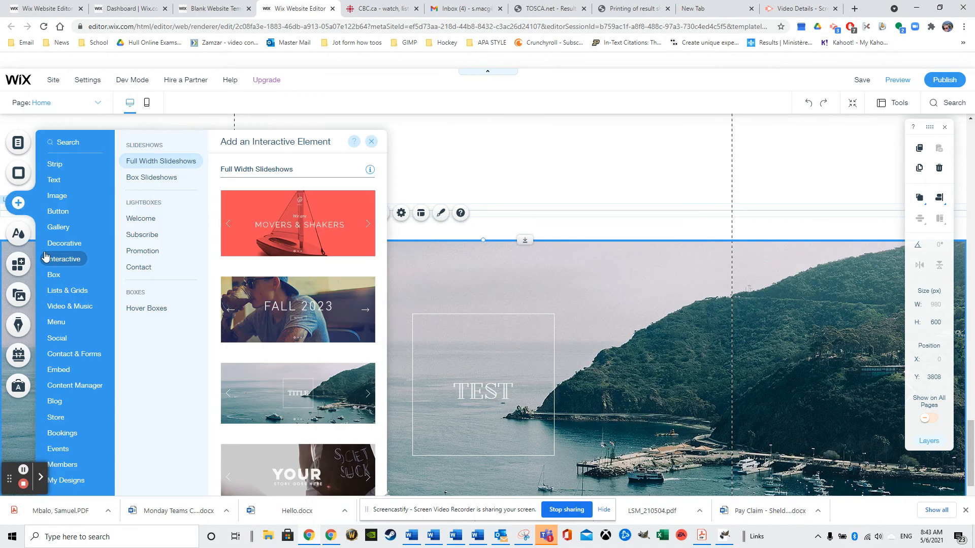
pyautogui.moveTo(70, 330)
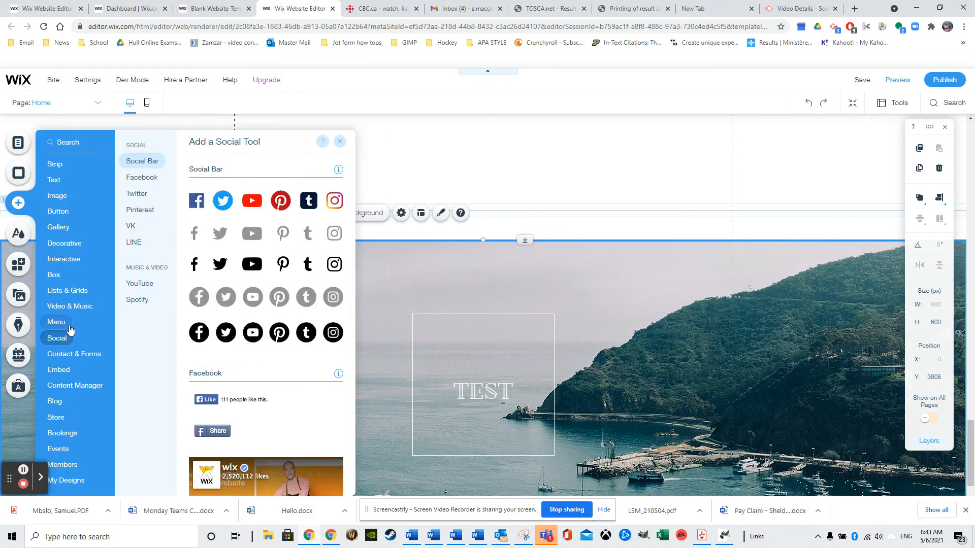
pyautogui.click(147, 230)
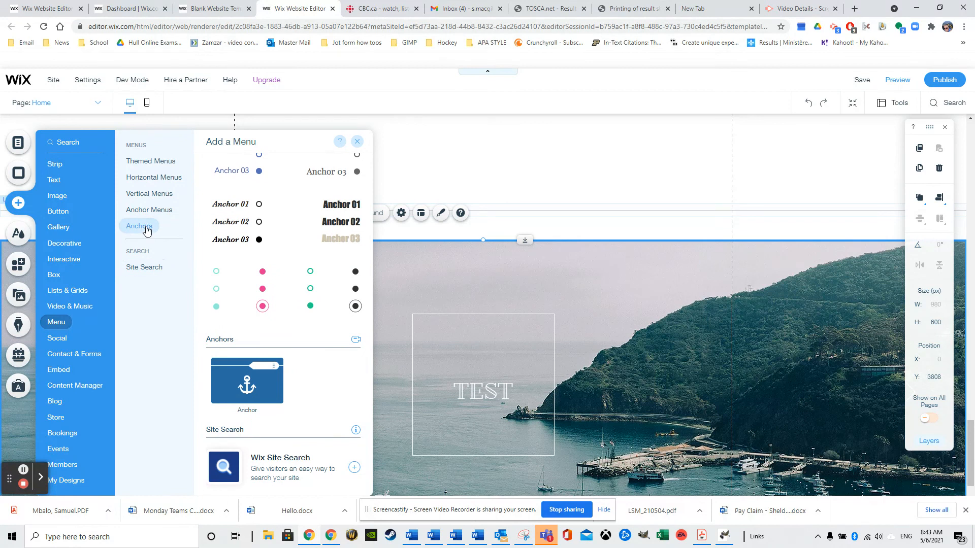
pyautogui.moveTo(247, 371); pyautogui.dragTo(660, 222)
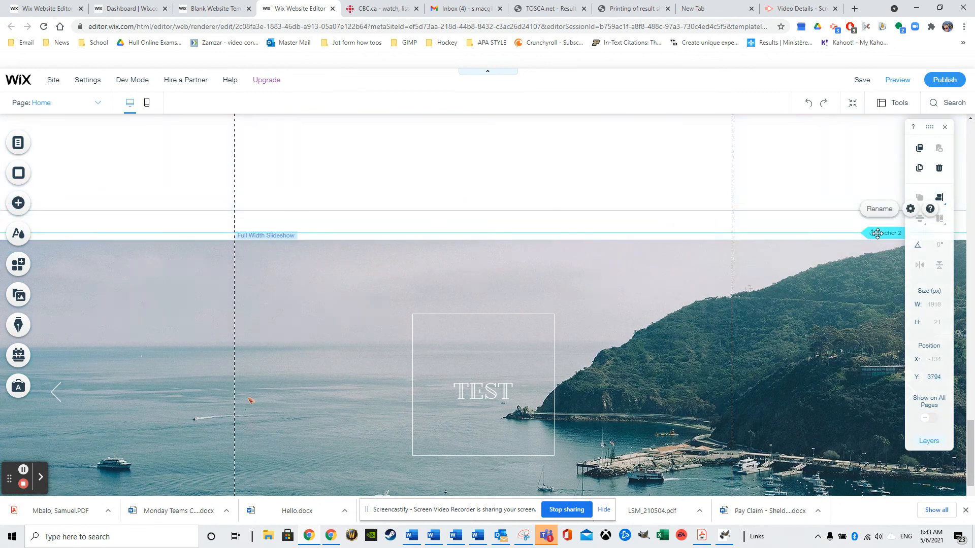
pyautogui.scroll(5, 811, 229)
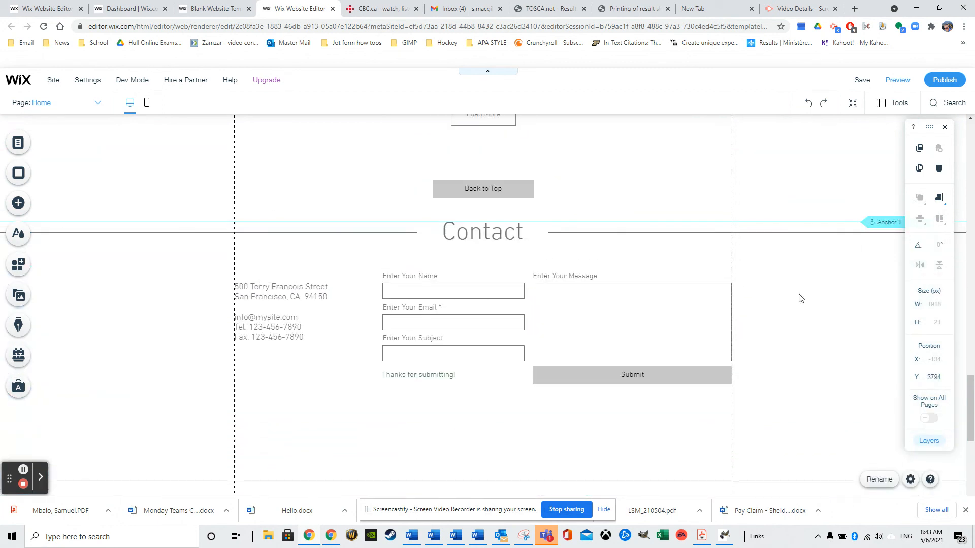
pyautogui.scroll(8, 834, 272)
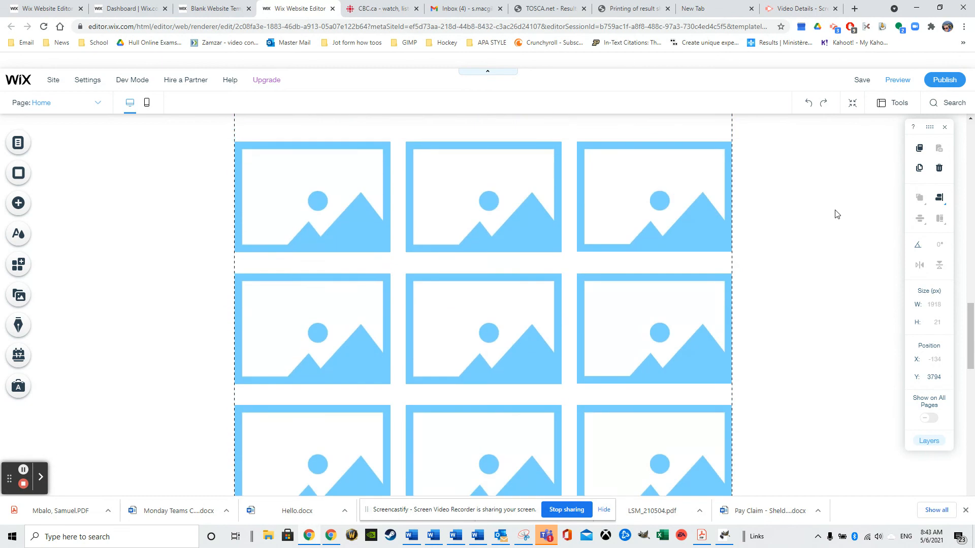
pyautogui.scroll(4, 837, 214)
pyautogui.scroll(-10, 871, 306)
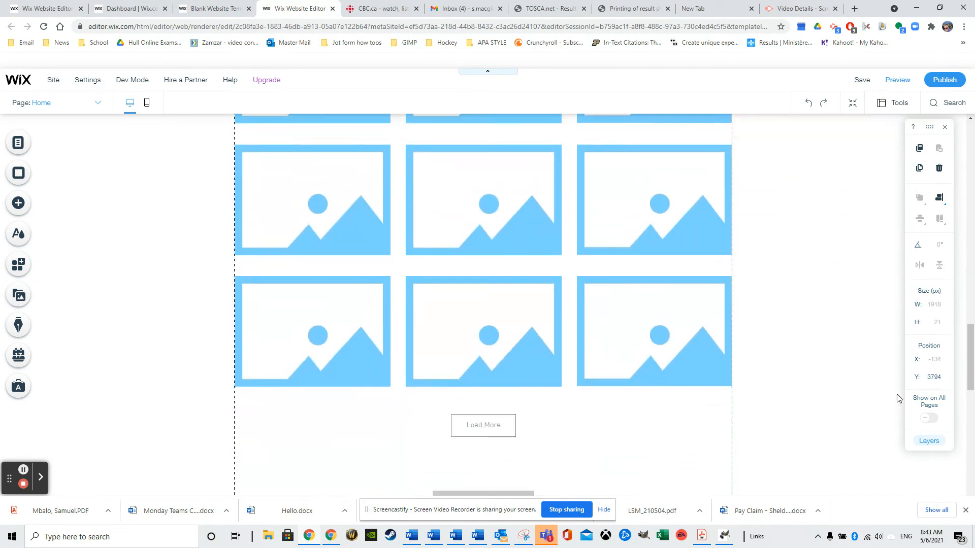
pyautogui.scroll(-6, 873, 325)
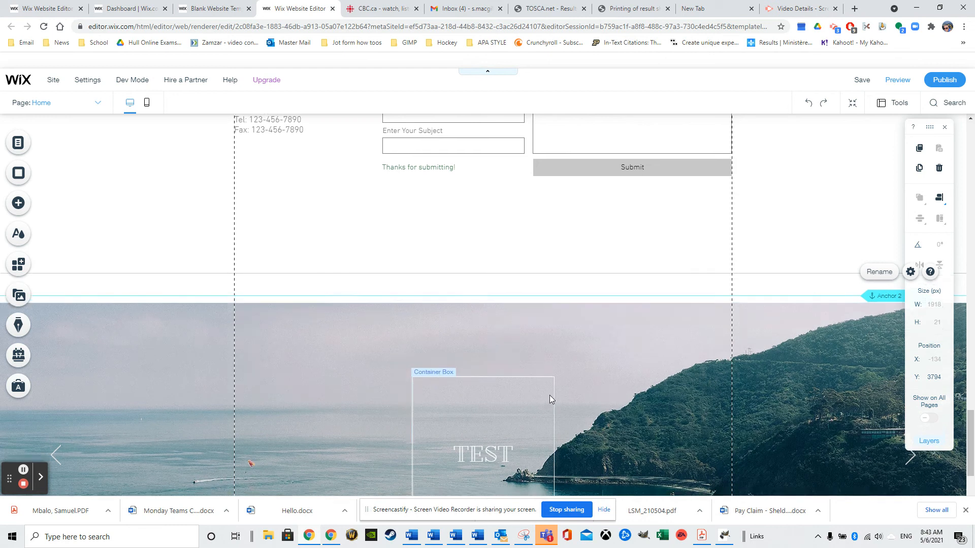
pyautogui.scroll(-3, 550, 395)
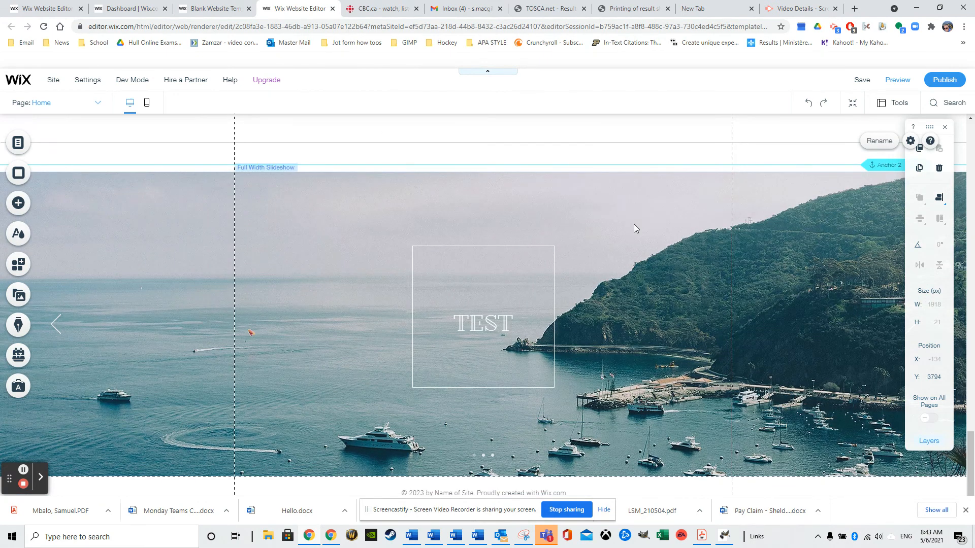
# Add a site menu link to Anchor 2 on the Home page and name it Test Strip.
pyautogui.click(19, 144)
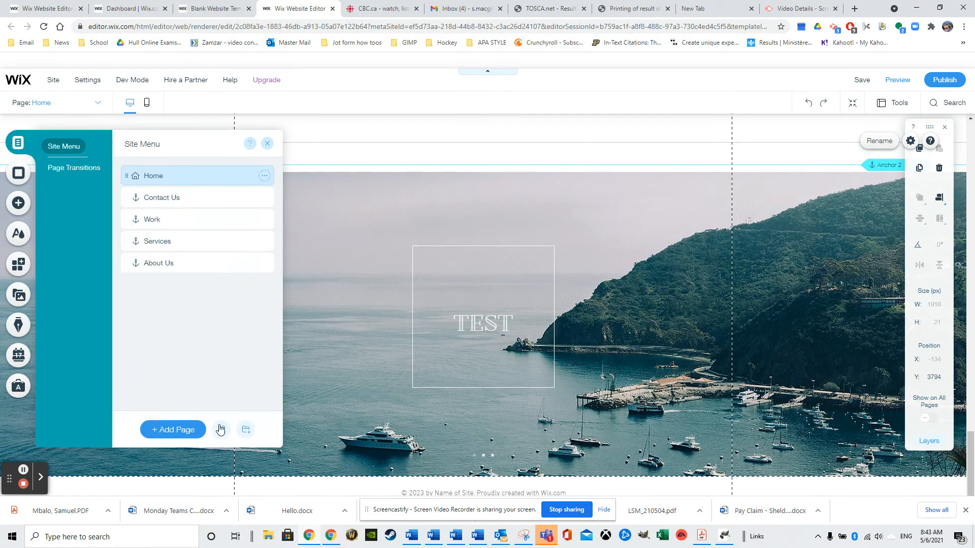
pyautogui.click(221, 430)
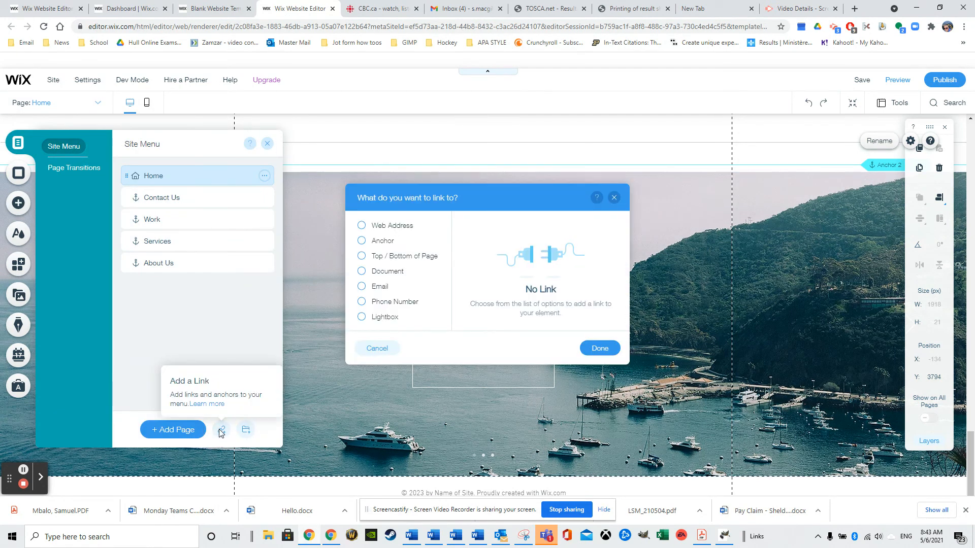
pyautogui.click(385, 242)
pyautogui.click(562, 283)
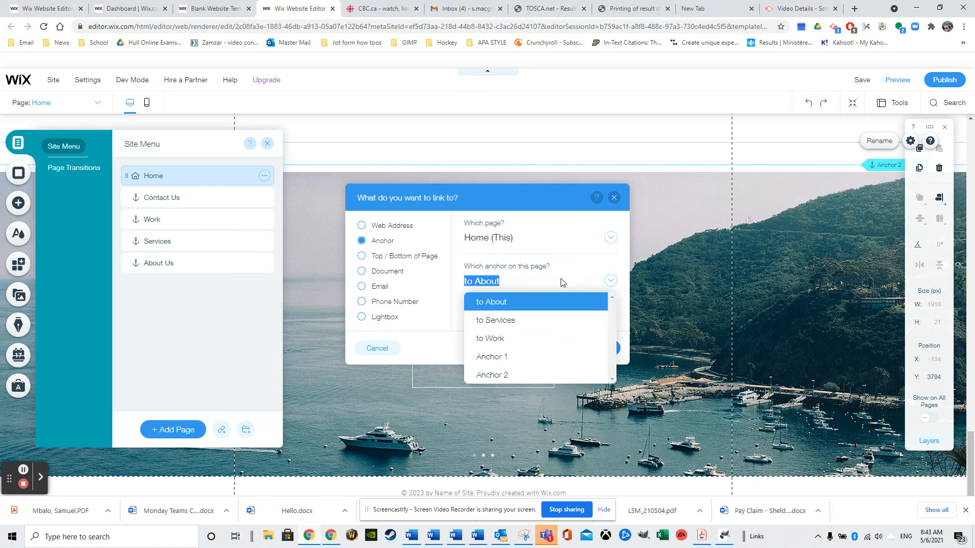
pyautogui.click(500, 375)
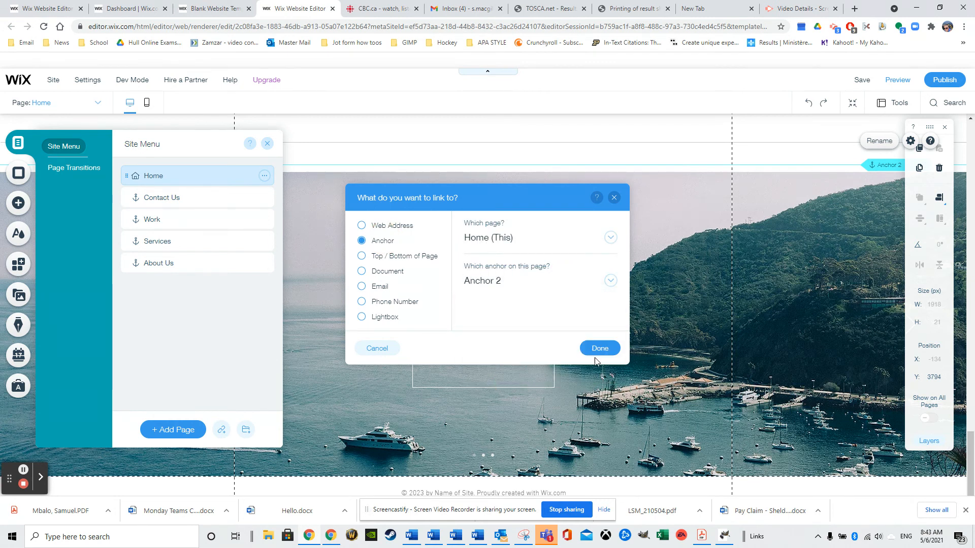
pyautogui.click(600, 349)
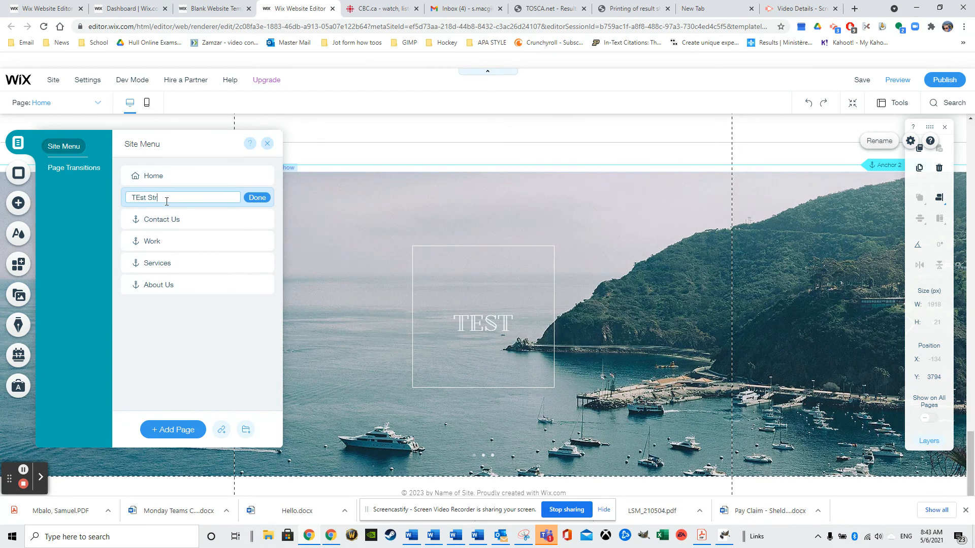
pyautogui.click(139, 198)
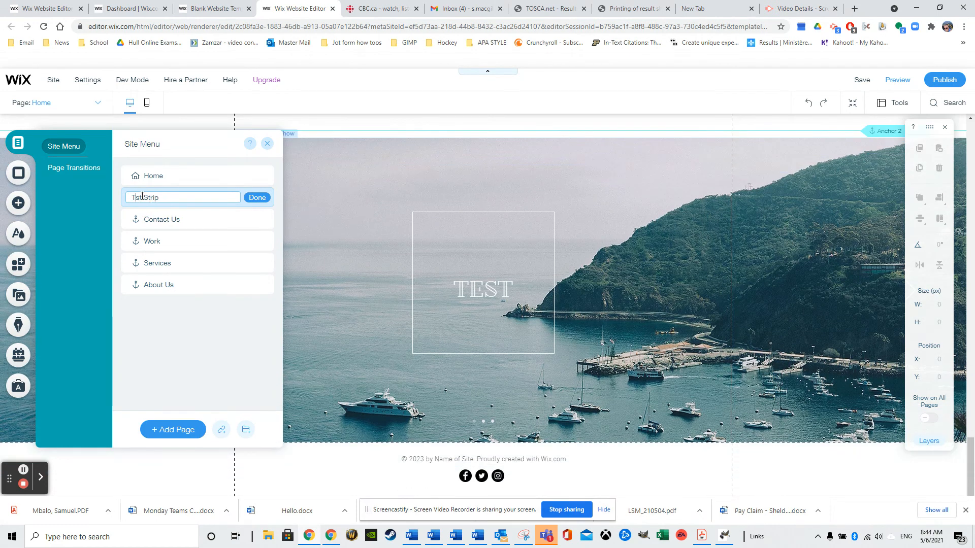
pyautogui.click(256, 197)
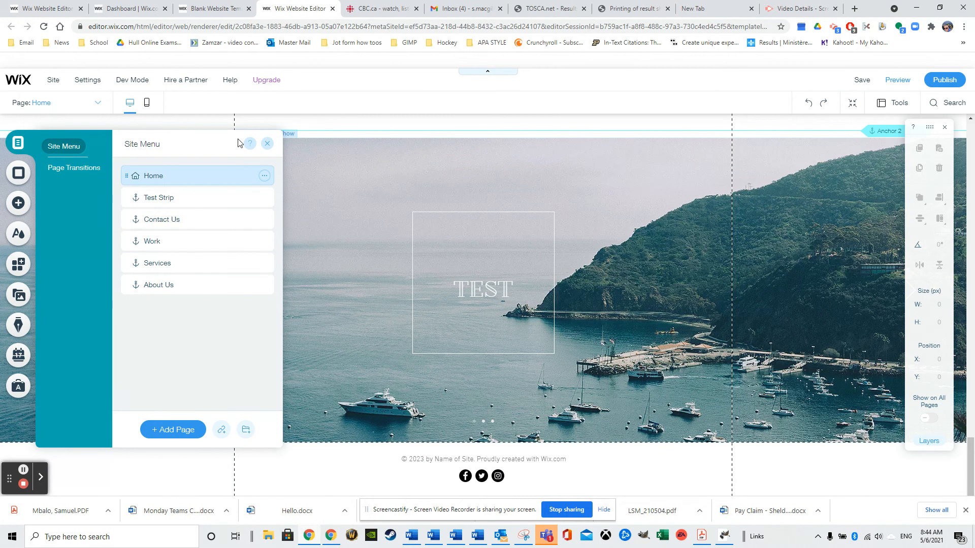
pyautogui.click(268, 144)
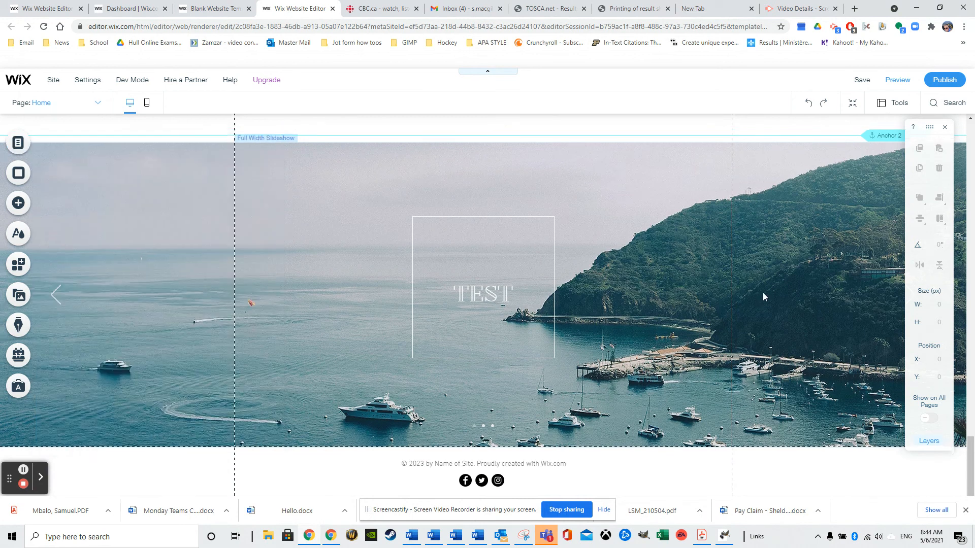
# Preview the site and follow the Contact Us menu link to test where it leads.
pyautogui.scroll(10, 762, 292)
pyautogui.scroll(10, 755, 291)
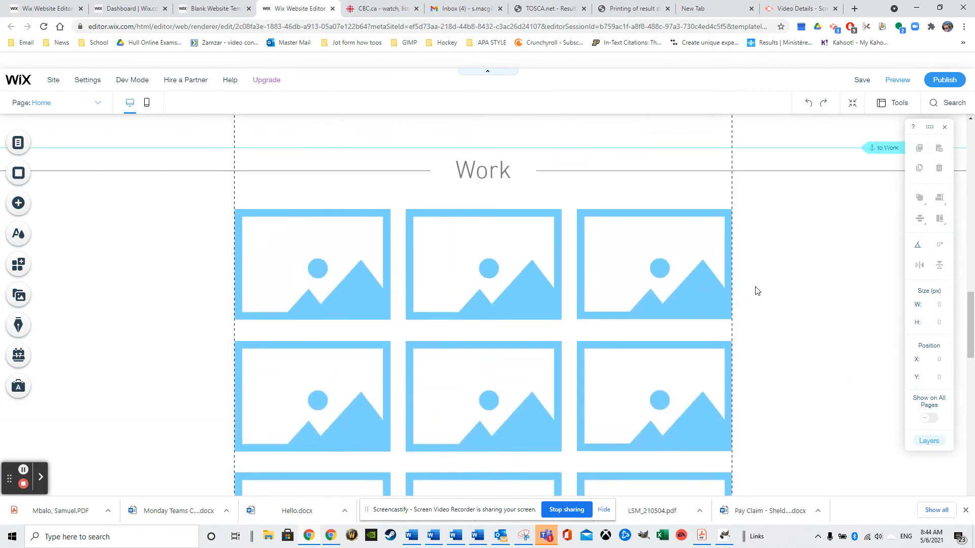
pyautogui.scroll(10, 755, 290)
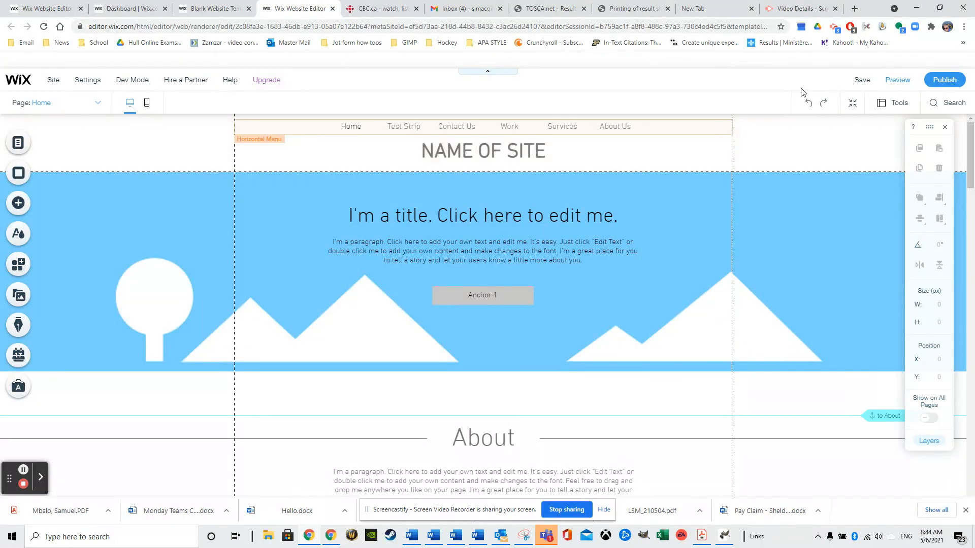
pyautogui.click(895, 88)
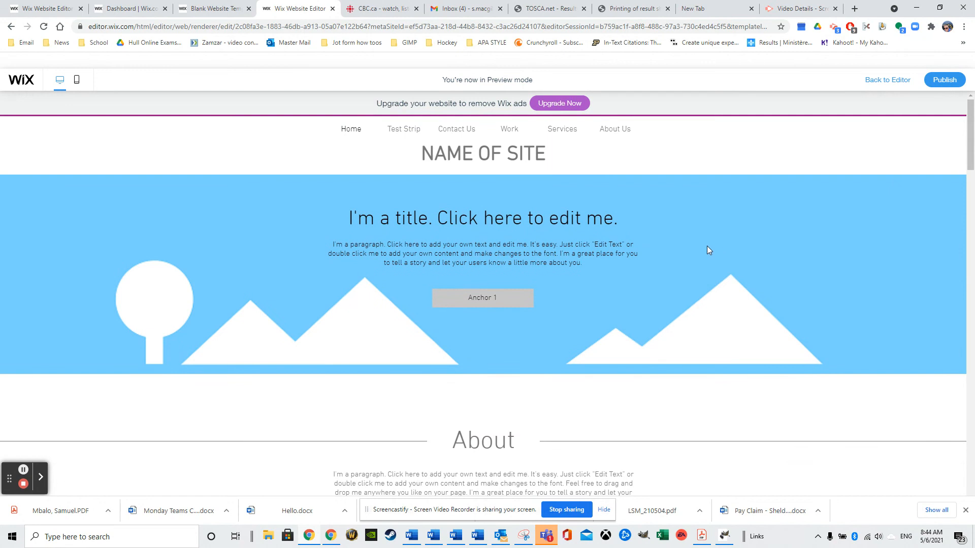
pyautogui.click(442, 132)
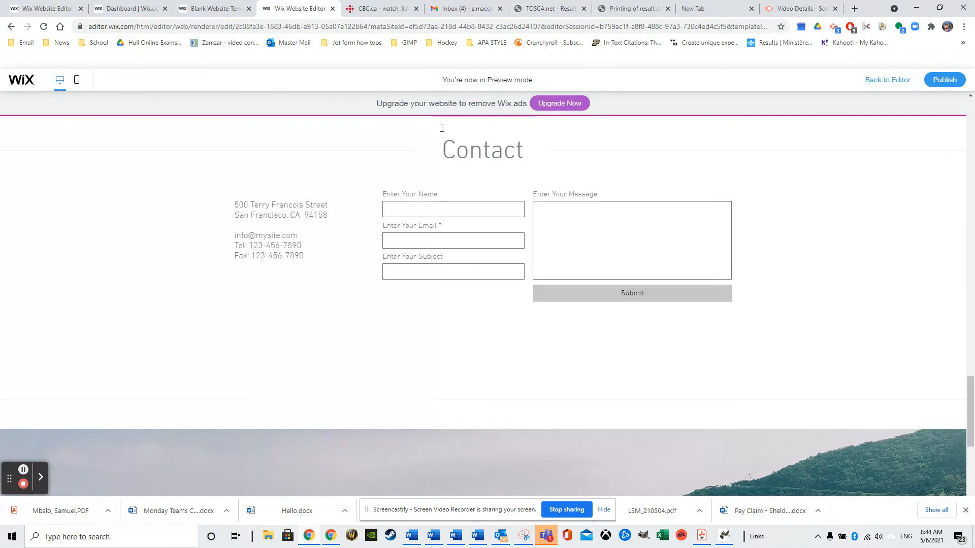
# Test the Back to Top button above the Contact section in the preview.
pyautogui.scroll(1, 485, 158)
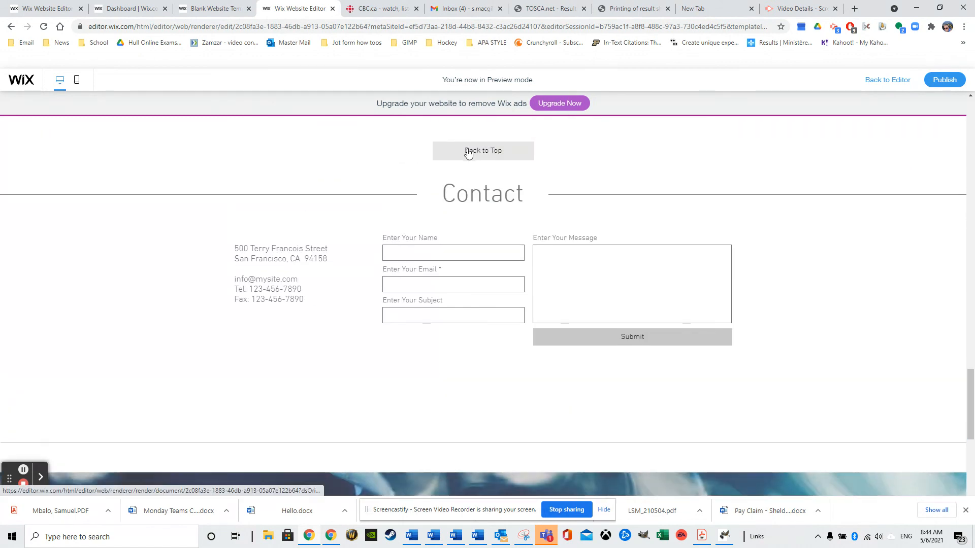
pyautogui.scroll(-5, 514, 205)
pyautogui.scroll(4, 512, 203)
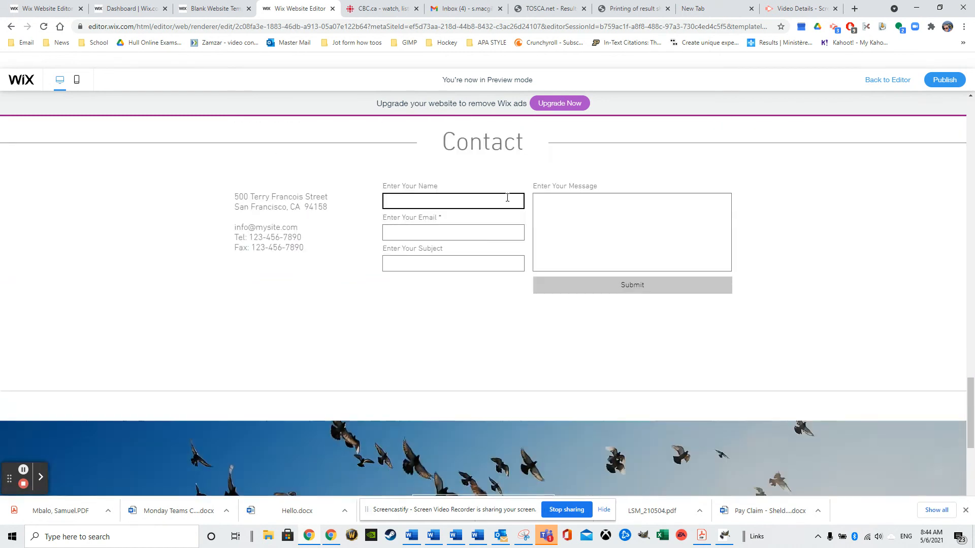
pyautogui.scroll(2, 507, 198)
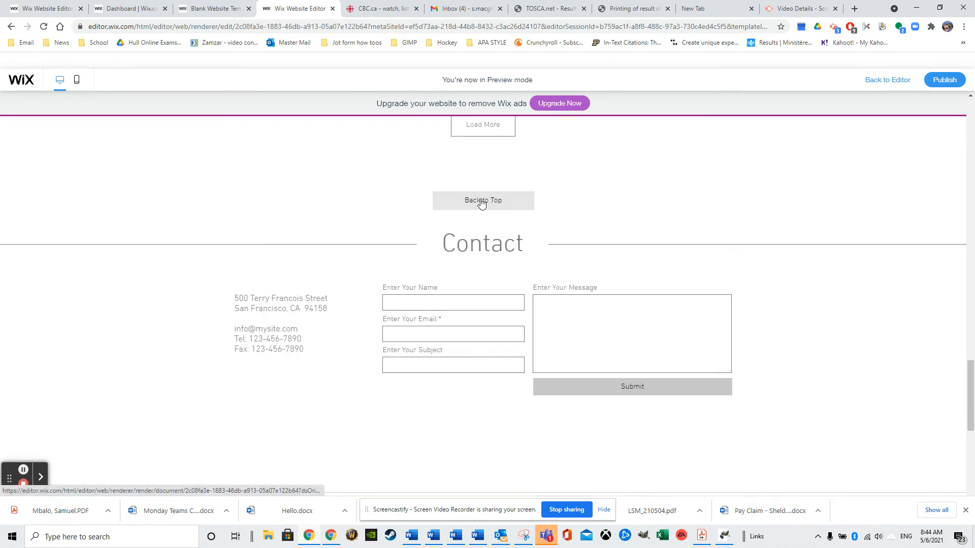
pyautogui.click(495, 199)
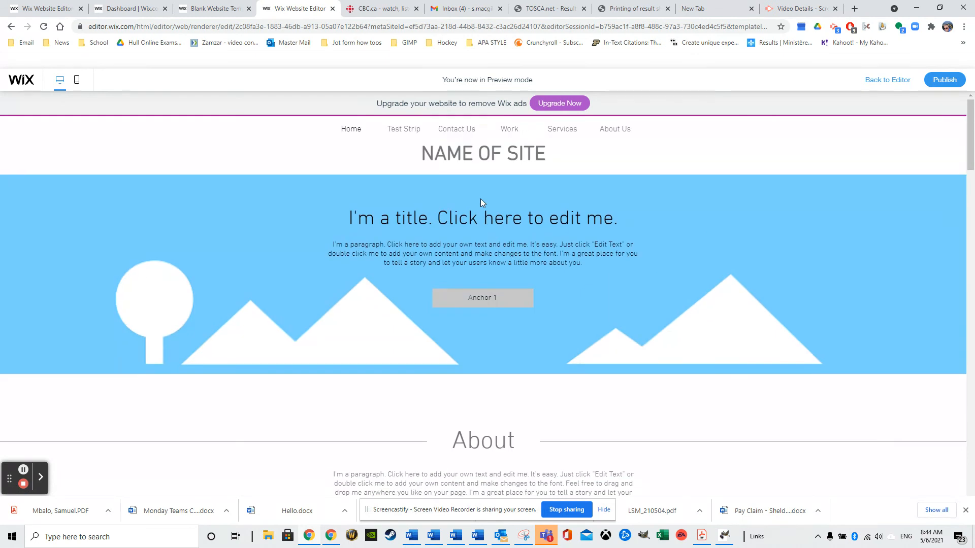
# Test the Test Strip menu link in the preview and advance the slideshow through its slides.
pyautogui.click(404, 131)
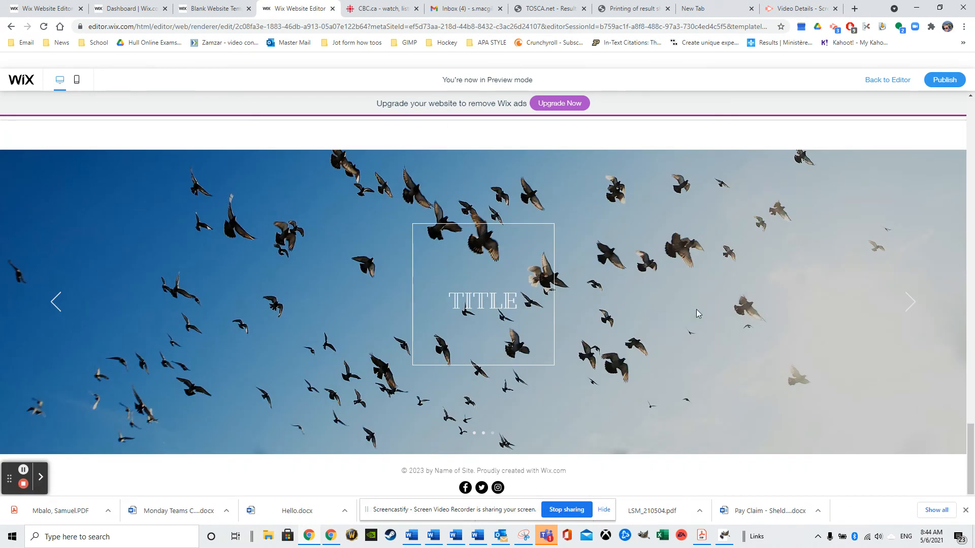
pyautogui.click(908, 304)
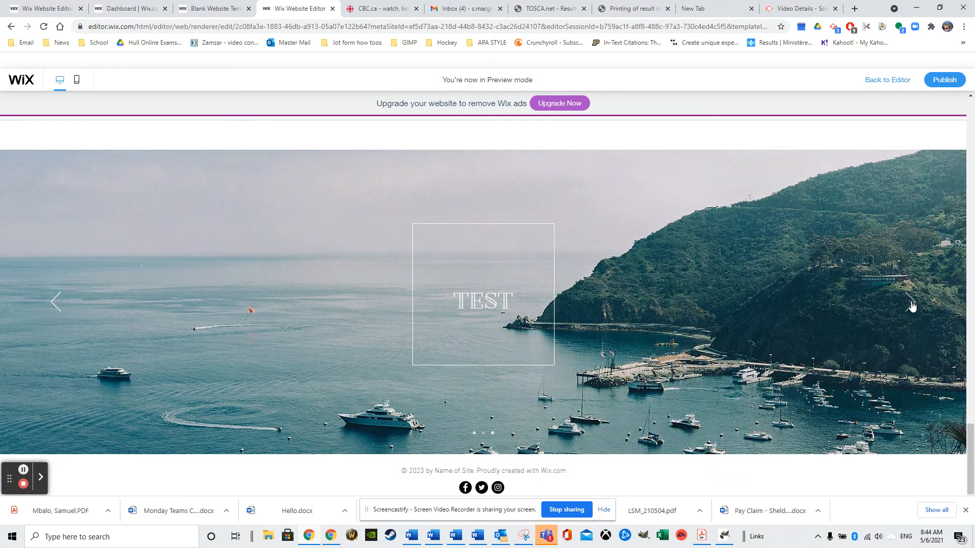
pyautogui.click(909, 304)
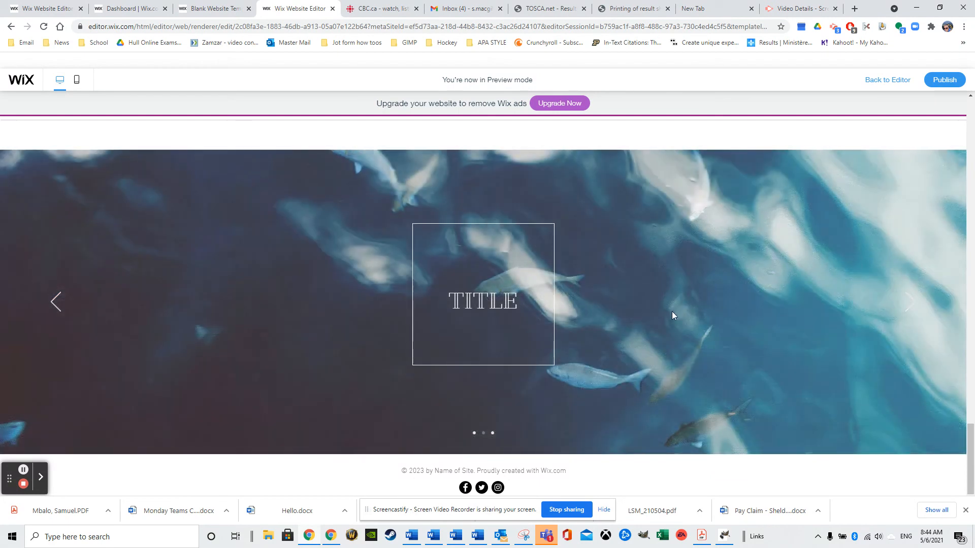
pyautogui.scroll(10, 666, 314)
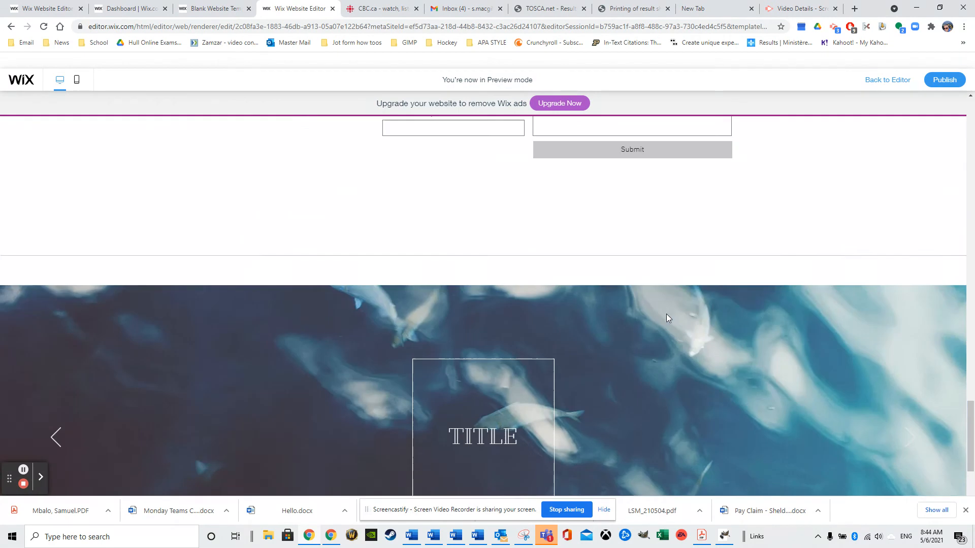
# Find the Back to Top button above the Contact section in the preview and use it to return to the page top.
pyautogui.scroll(2, 509, 391)
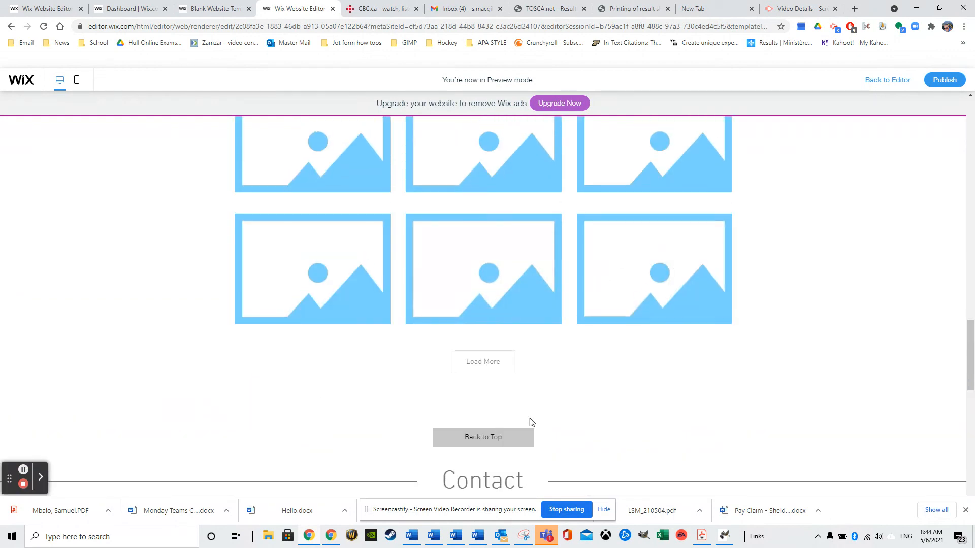
pyautogui.scroll(-11, 551, 405)
pyautogui.scroll(8, 531, 361)
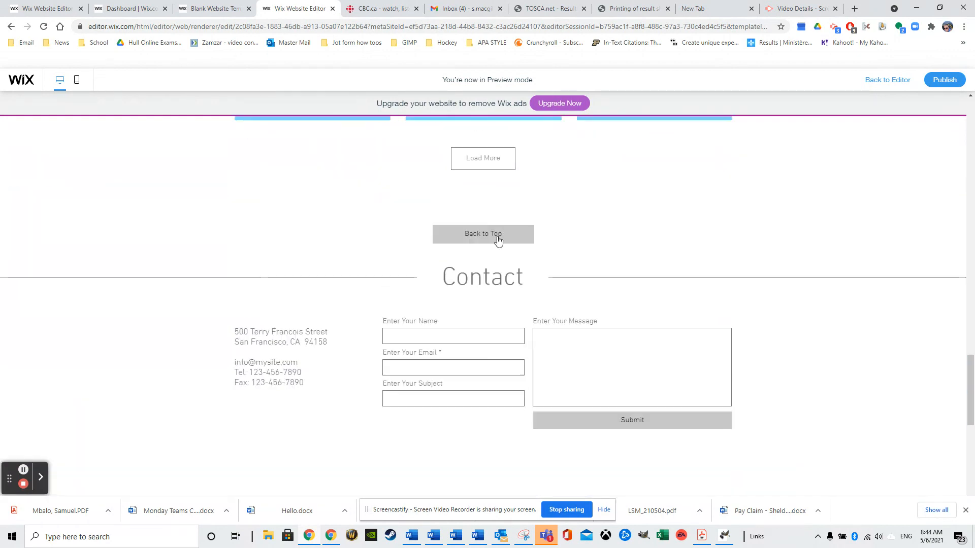
pyautogui.click(498, 236)
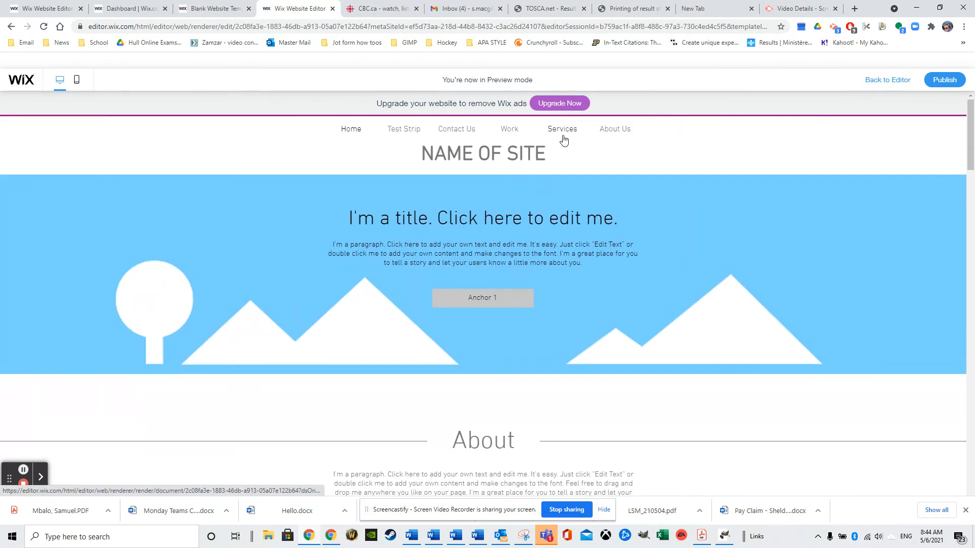
# Test the Services menu link in the preview and review the page sections between the header and Contact.
pyautogui.click(562, 136)
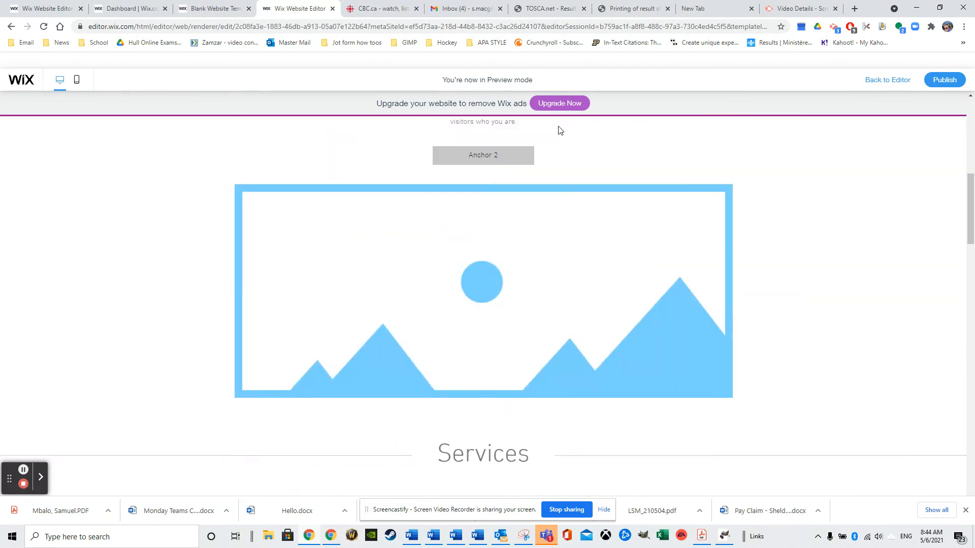
pyautogui.scroll(15, 513, 288)
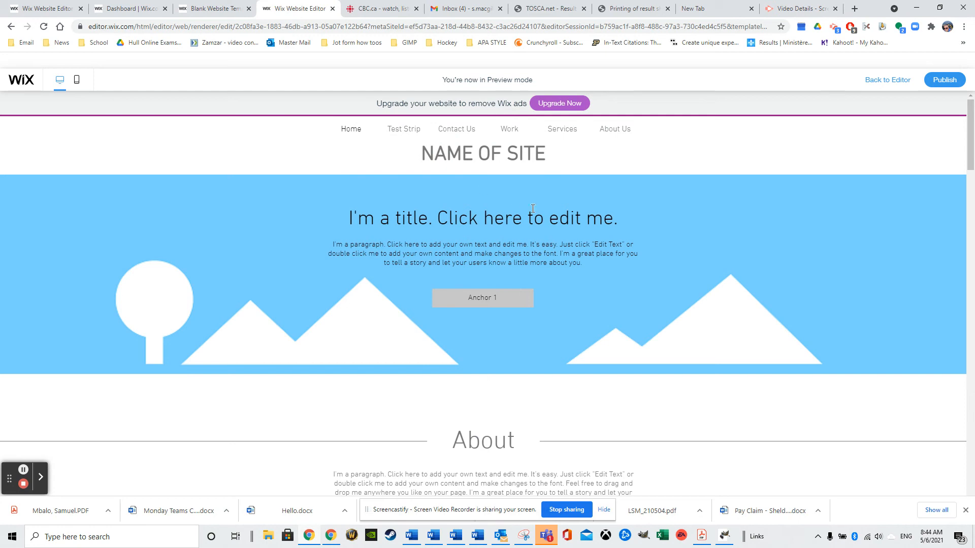
pyautogui.scroll(-15, 503, 263)
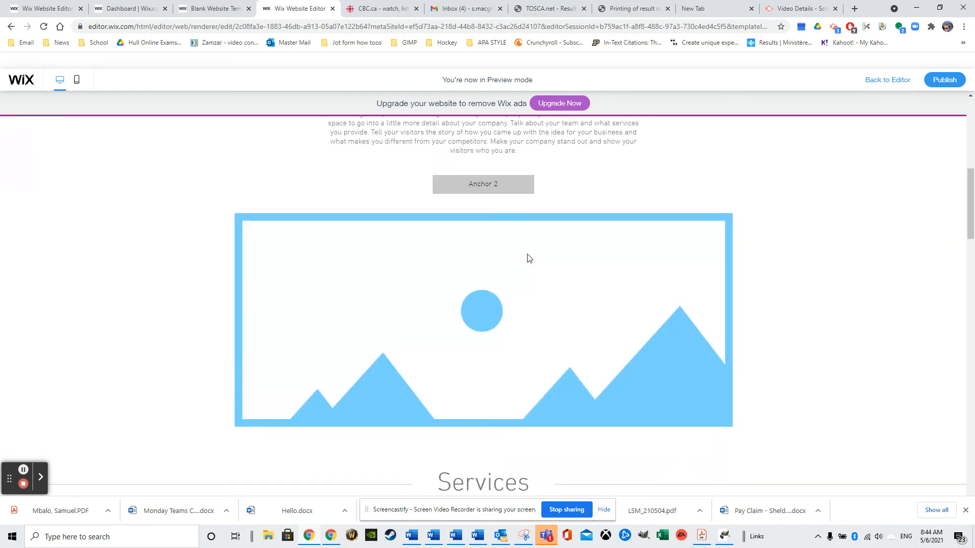
pyautogui.scroll(-15, 524, 256)
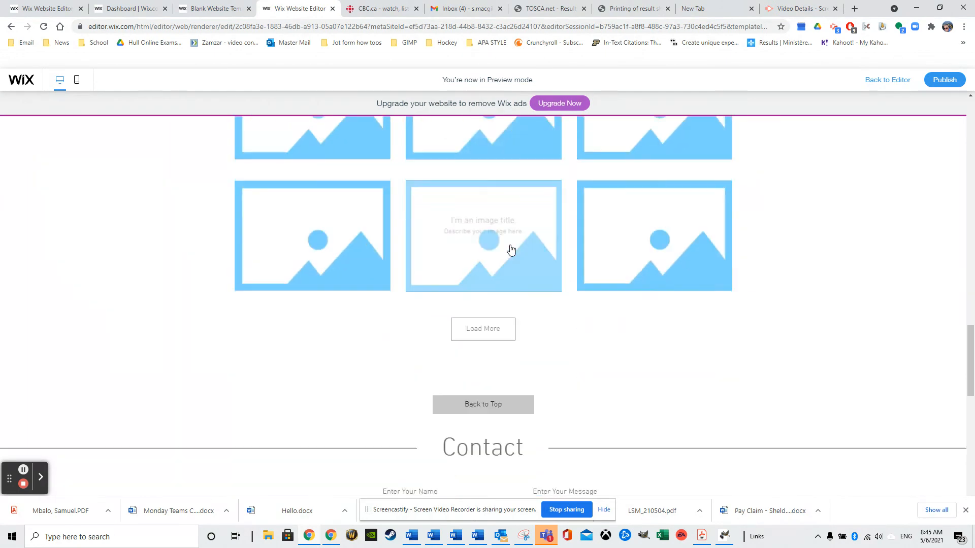
pyautogui.scroll(8, 512, 246)
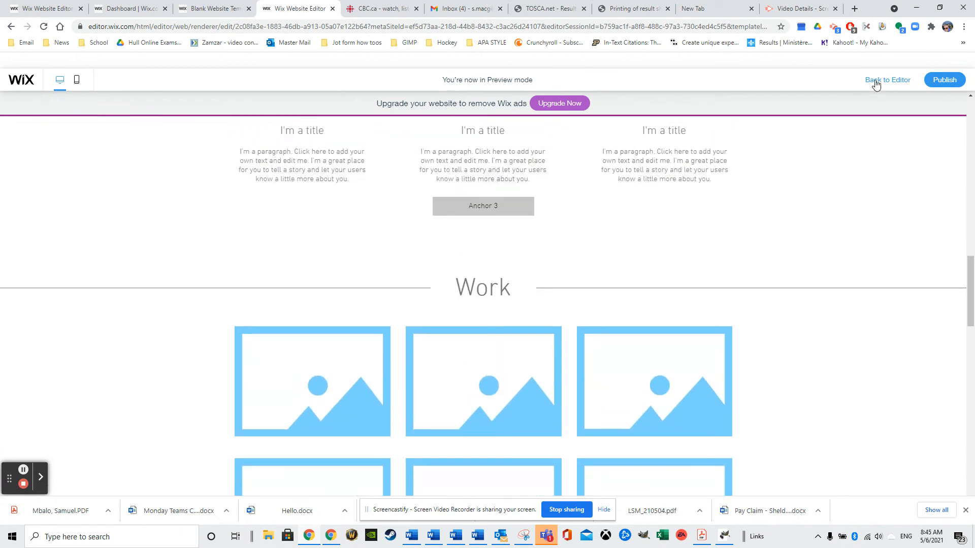
# Leave the preview and copy the Back to Top button above the Contact section.
pyautogui.click(875, 80)
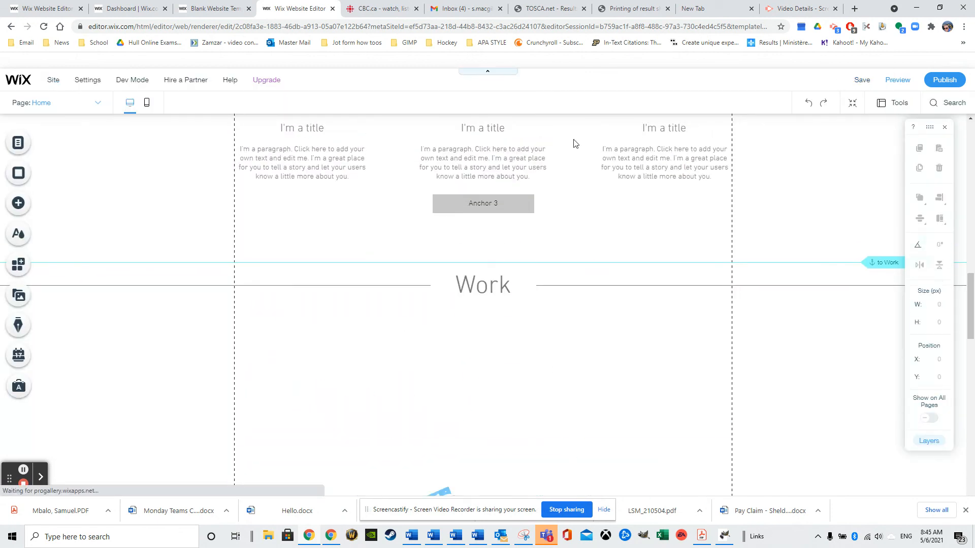
pyautogui.scroll(-8, 582, 276)
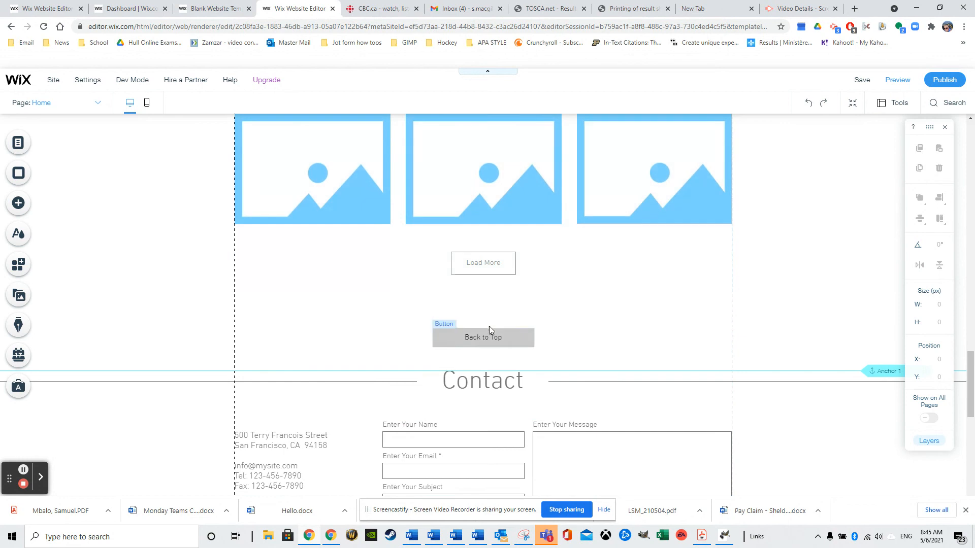
pyautogui.rightClick(495, 337)
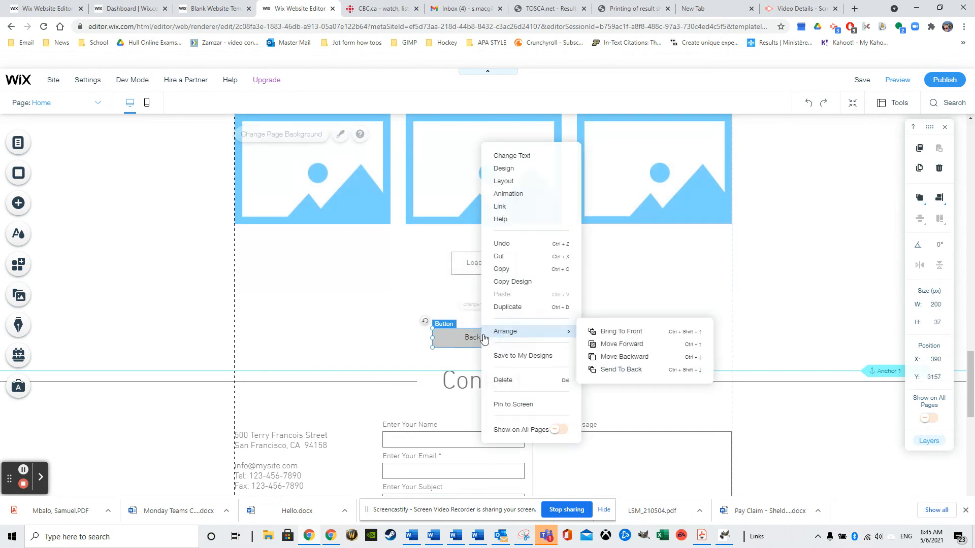
pyautogui.click(500, 270)
# Paste the Back to Top button into the Services section and place it just below the Anchor 3 button, at about X 395, Y 2019.
pyautogui.scroll(7, 507, 269)
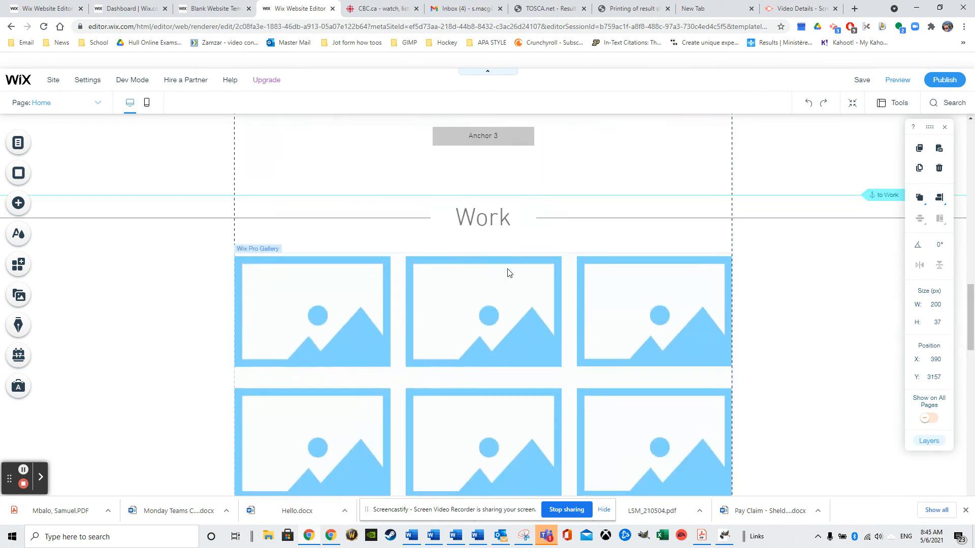
pyautogui.scroll(6, 508, 272)
pyautogui.rightClick(579, 450)
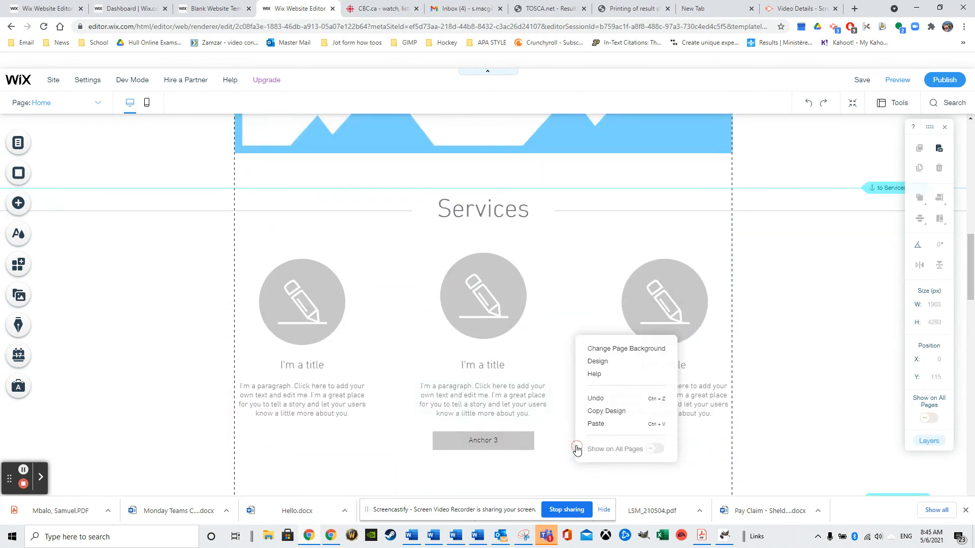
pyautogui.click(599, 416)
pyautogui.click(599, 417)
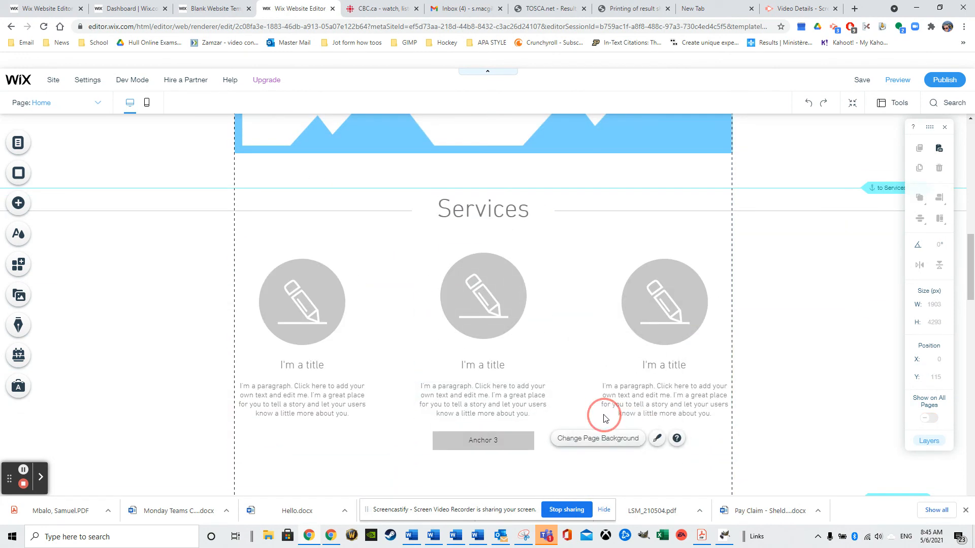
pyautogui.rightClick(547, 451)
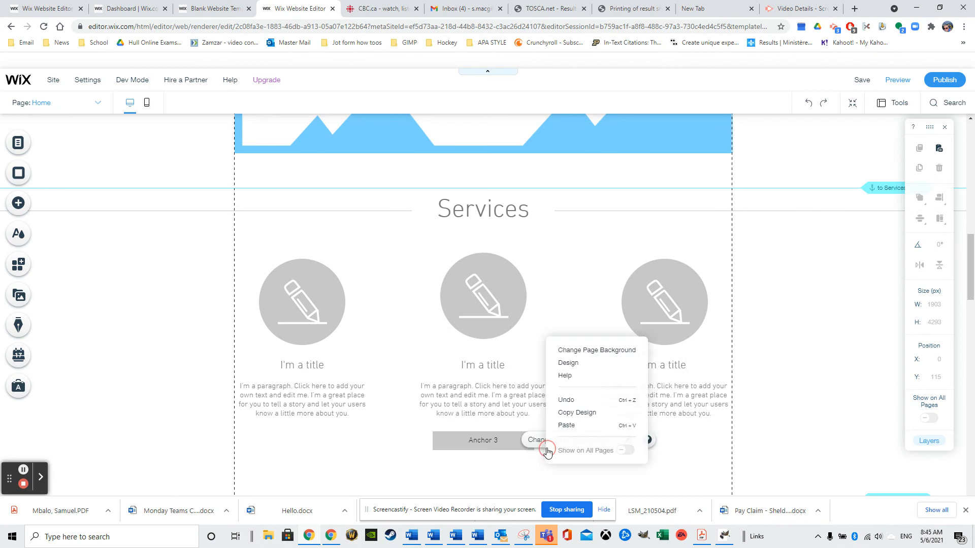
pyautogui.click(568, 426)
pyautogui.moveTo(587, 465); pyautogui.dragTo(477, 400)
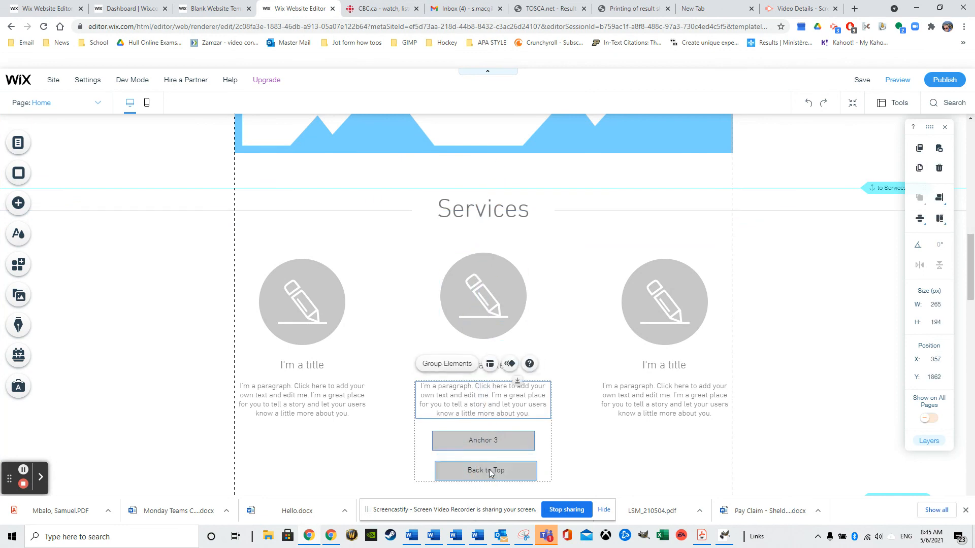
pyautogui.scroll(-2, 514, 429)
pyautogui.click(606, 357)
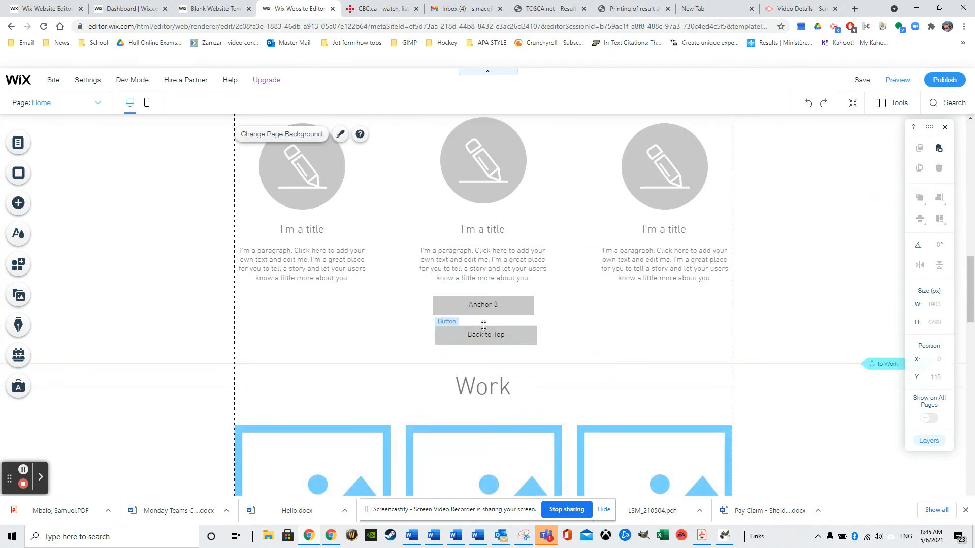
pyautogui.click(483, 325)
pyautogui.scroll(4, 495, 304)
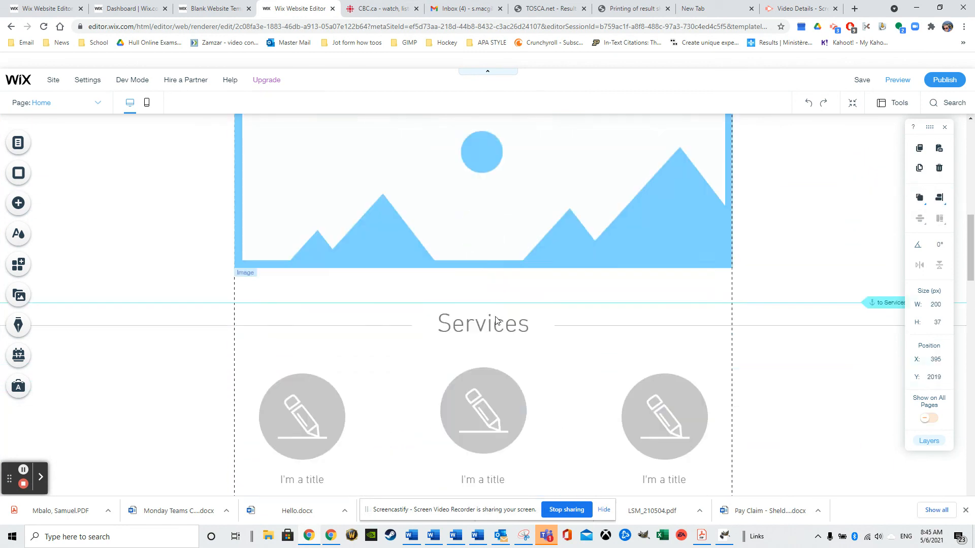
pyautogui.scroll(-3, 496, 321)
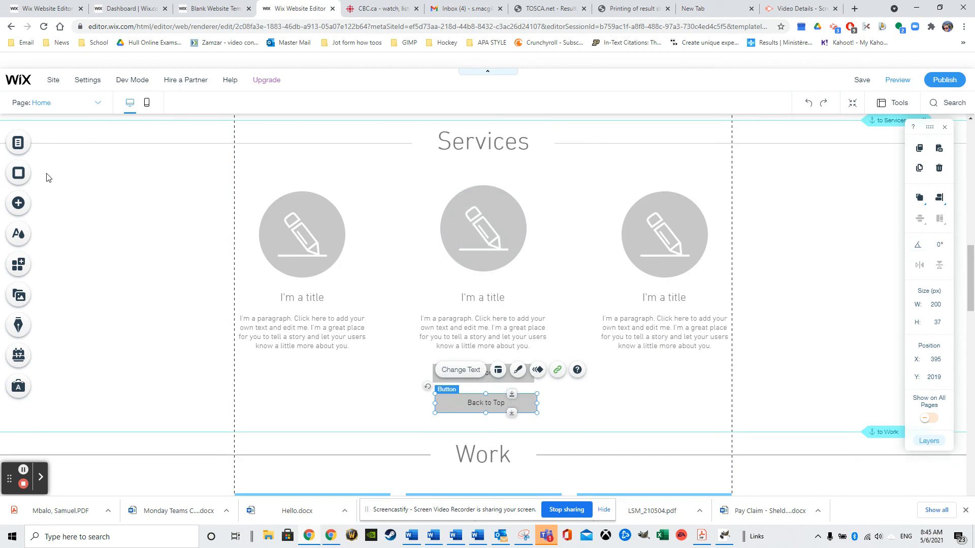
# Add the SALE button from the text and icon buttons and place it between the large image and the Services heading, about X 426, Y 1426.
pyautogui.click(17, 203)
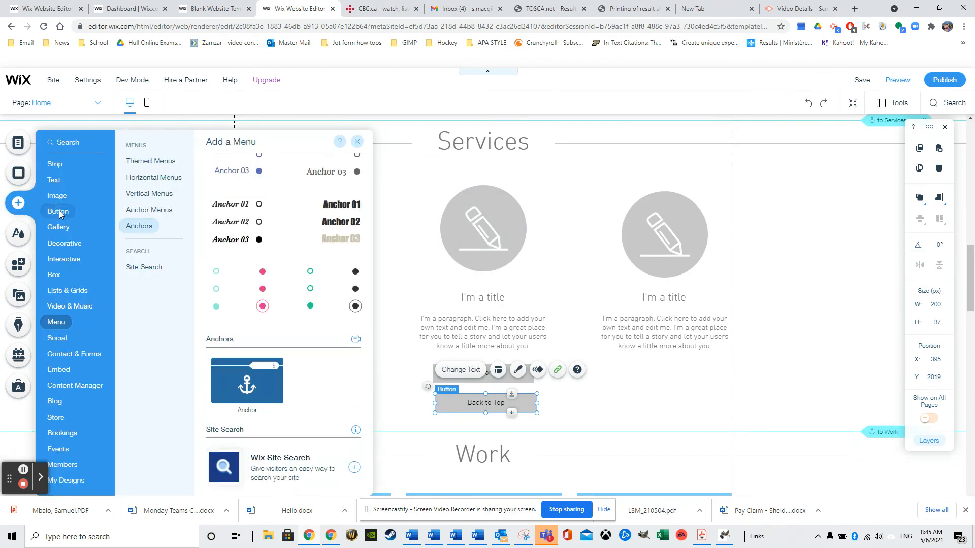
pyautogui.moveTo(58, 211)
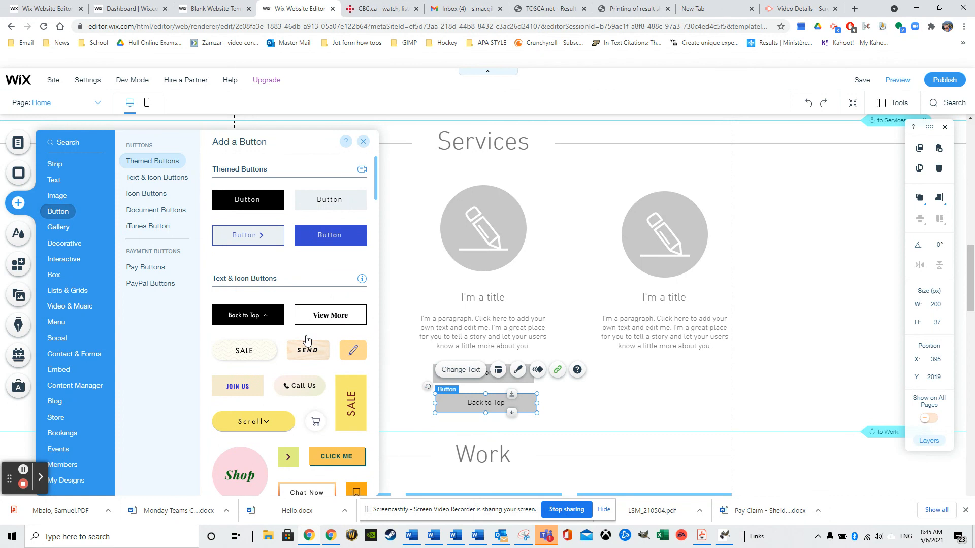
pyautogui.scroll(-2, 310, 391)
pyautogui.scroll(-10, 310, 391)
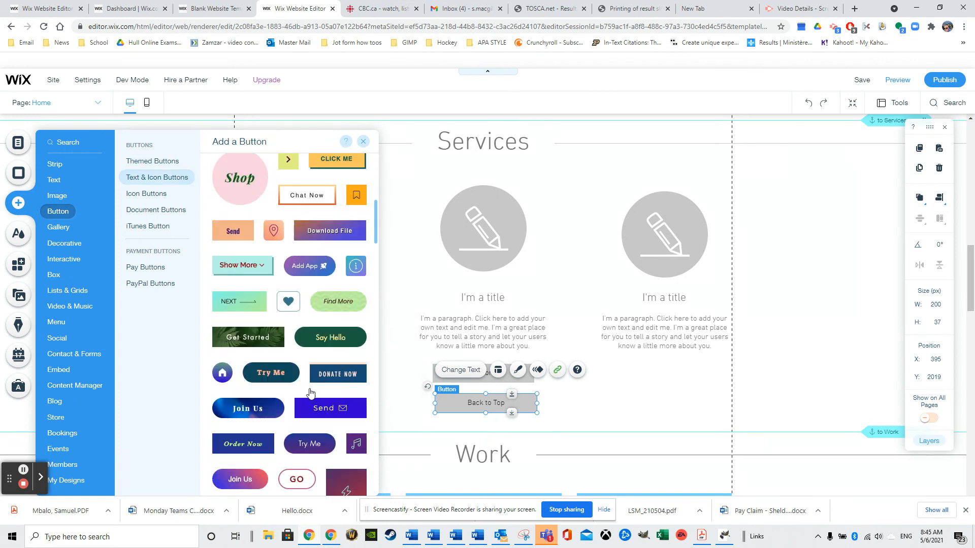
pyautogui.scroll(-9, 312, 393)
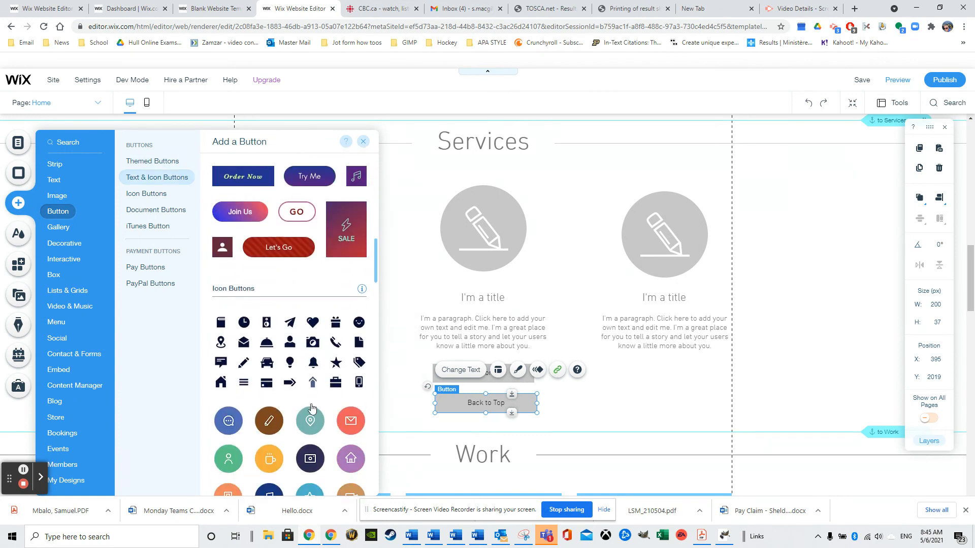
pyautogui.scroll(18, 317, 406)
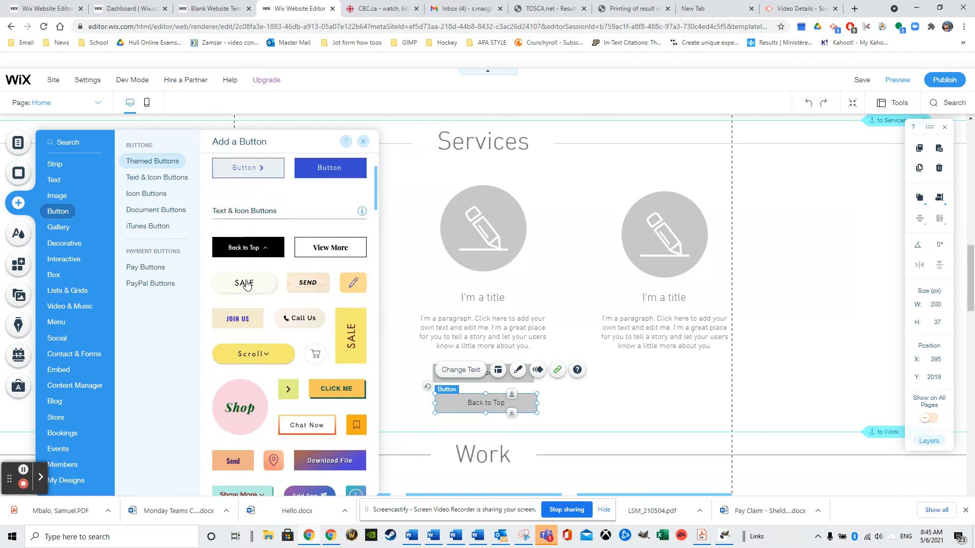
pyautogui.moveTo(251, 287); pyautogui.dragTo(485, 165)
pyautogui.scroll(3, 506, 219)
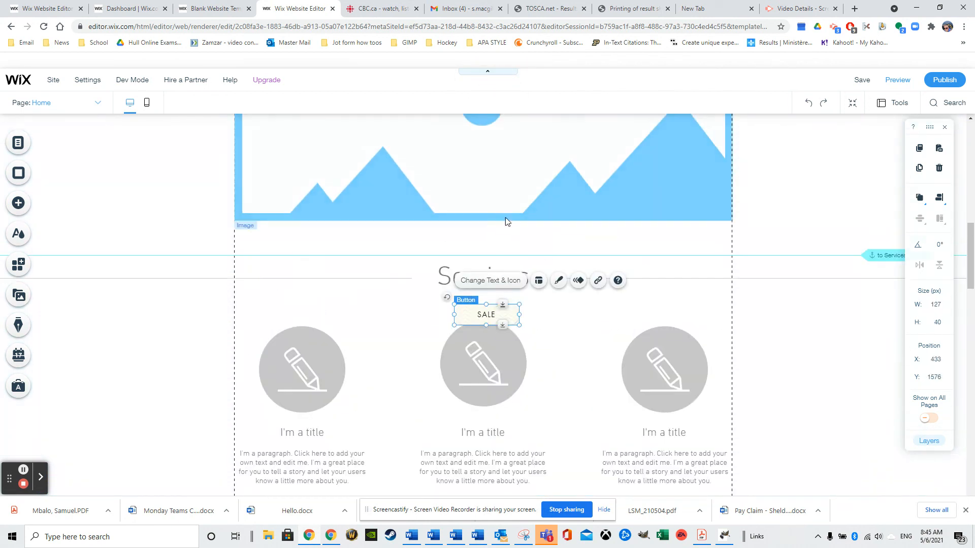
pyautogui.moveTo(493, 304); pyautogui.dragTo(485, 235)
pyautogui.click(484, 240)
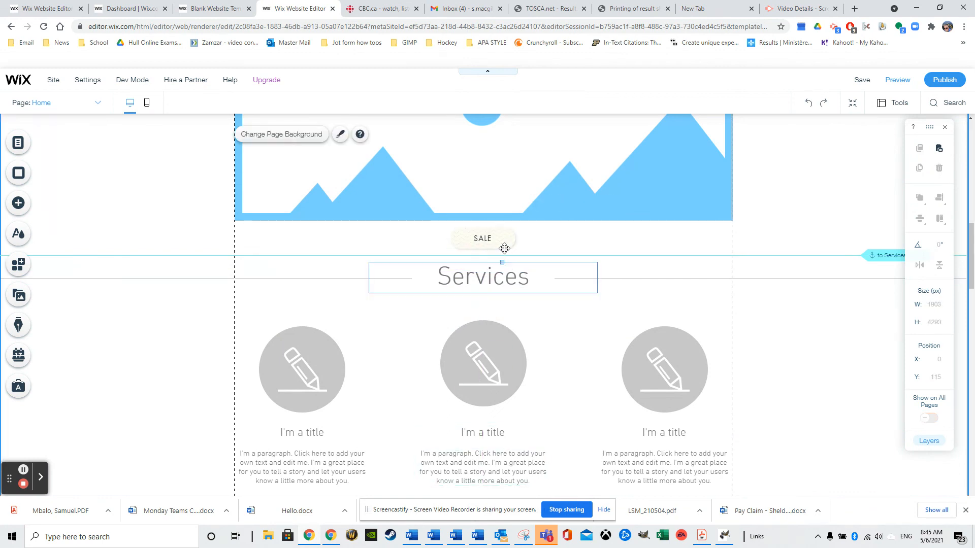
# Change the text of the SALE button above the Services heading to Back To Top.
pyautogui.click(482, 239)
pyautogui.click(479, 242)
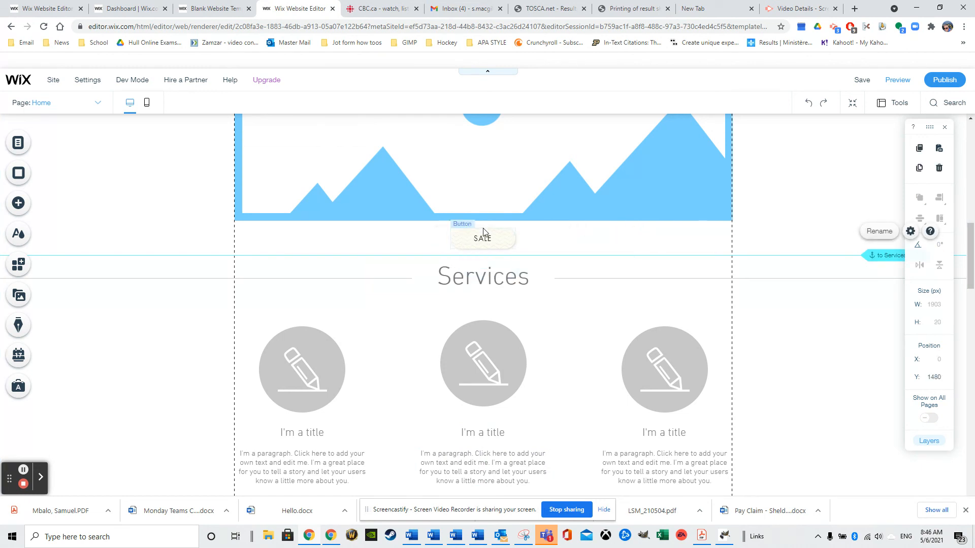
pyautogui.click(485, 233)
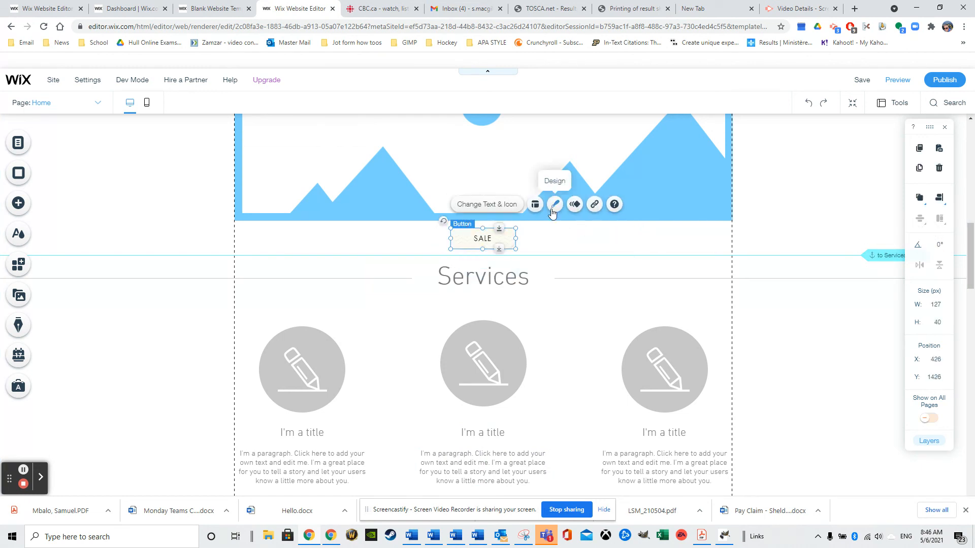
pyautogui.rightClick(478, 232)
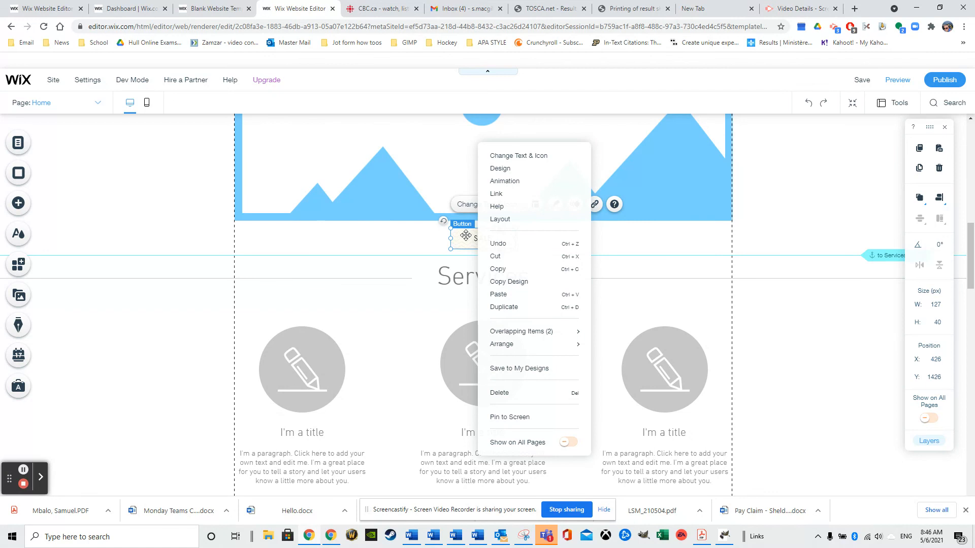
pyautogui.click(513, 154)
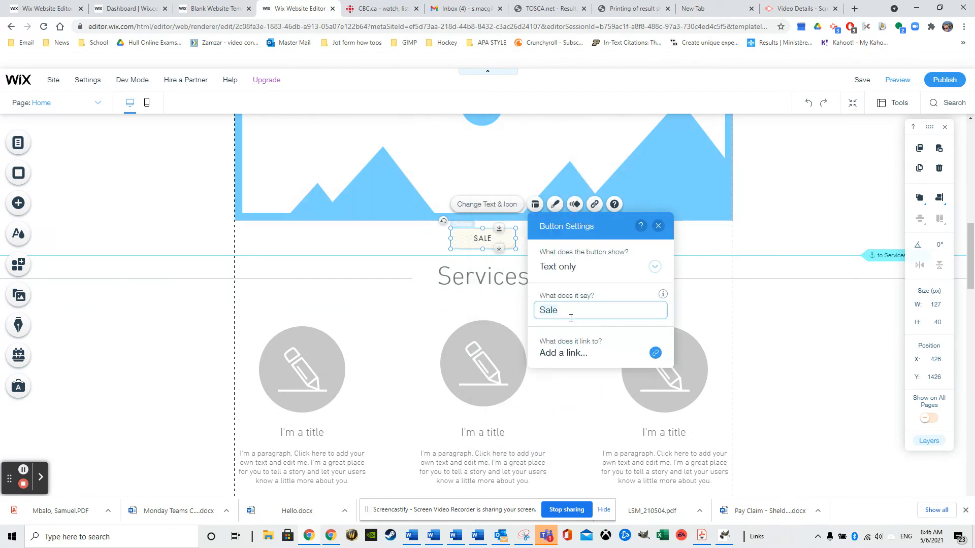
pyautogui.click(554, 306)
pyautogui.write('Back To Top')
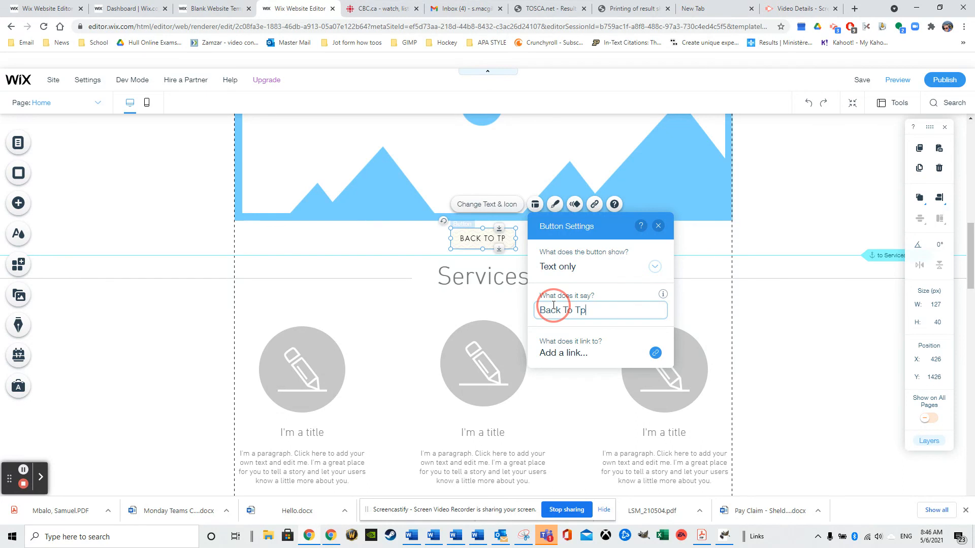
pyautogui.click(861, 338)
pyautogui.rightClick(485, 241)
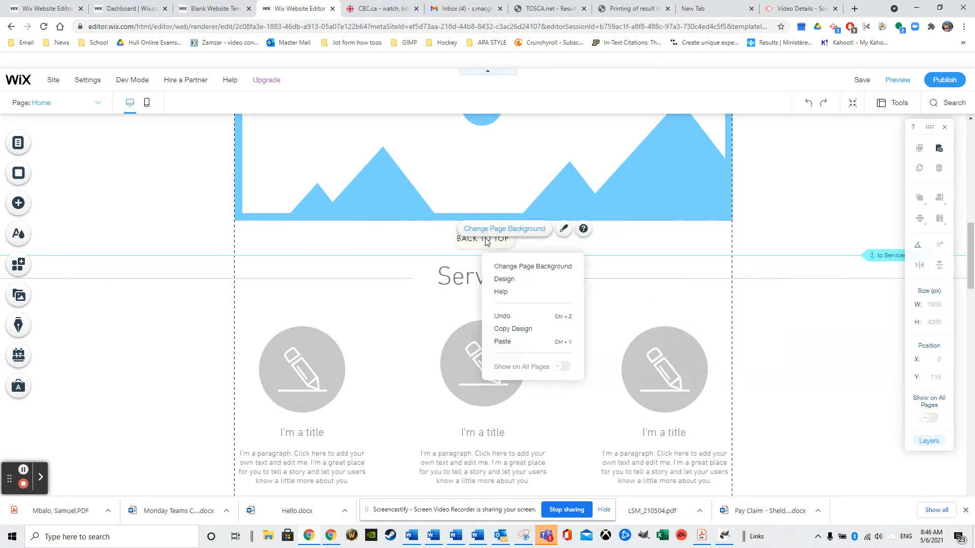
pyautogui.click(473, 240)
pyautogui.click(480, 245)
pyautogui.click(499, 246)
pyautogui.click(502, 234)
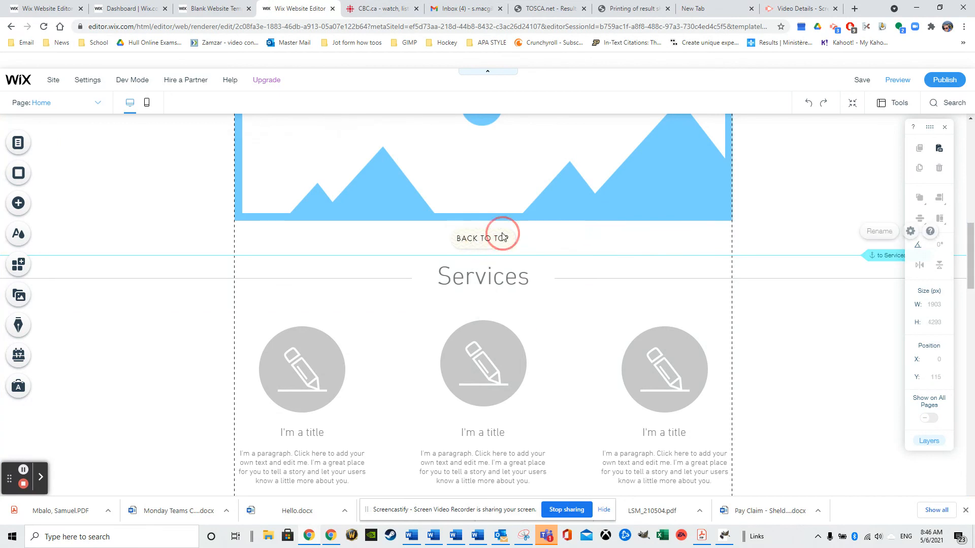
pyautogui.rightClick(468, 237)
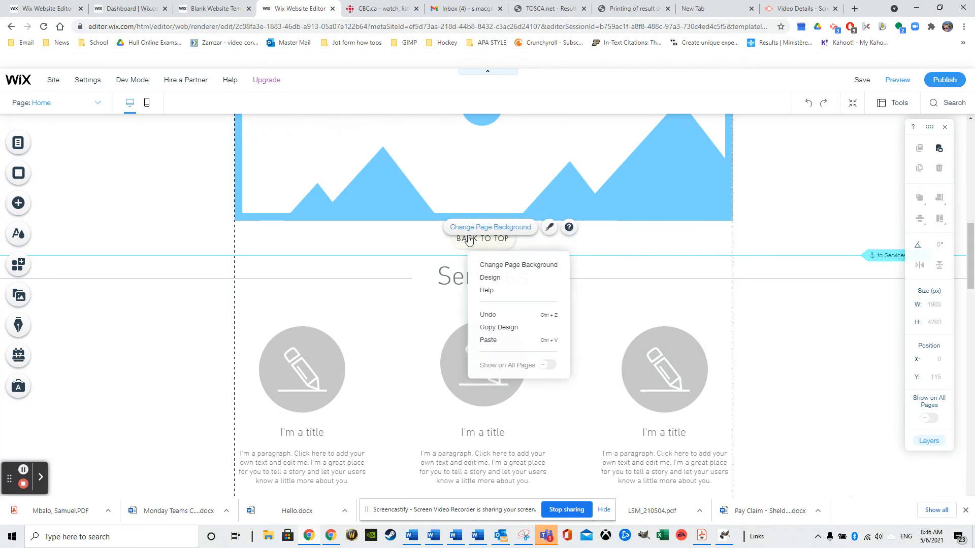
pyautogui.click(472, 240)
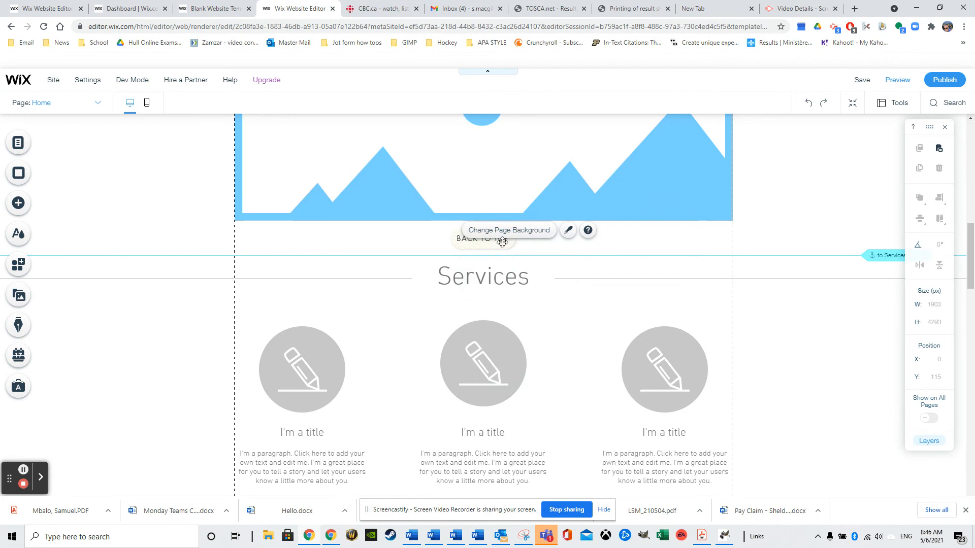
pyautogui.click(514, 249)
pyautogui.click(490, 235)
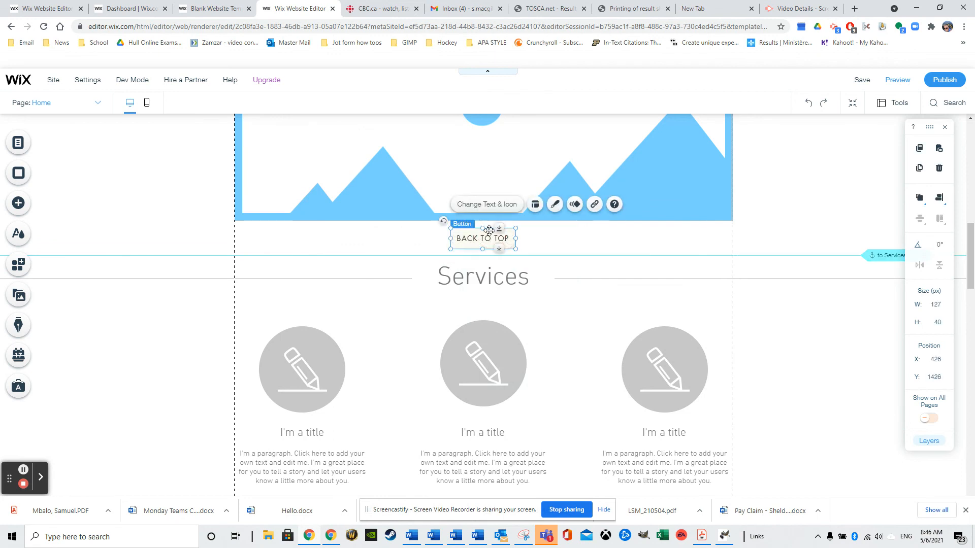
pyautogui.rightClick(484, 235)
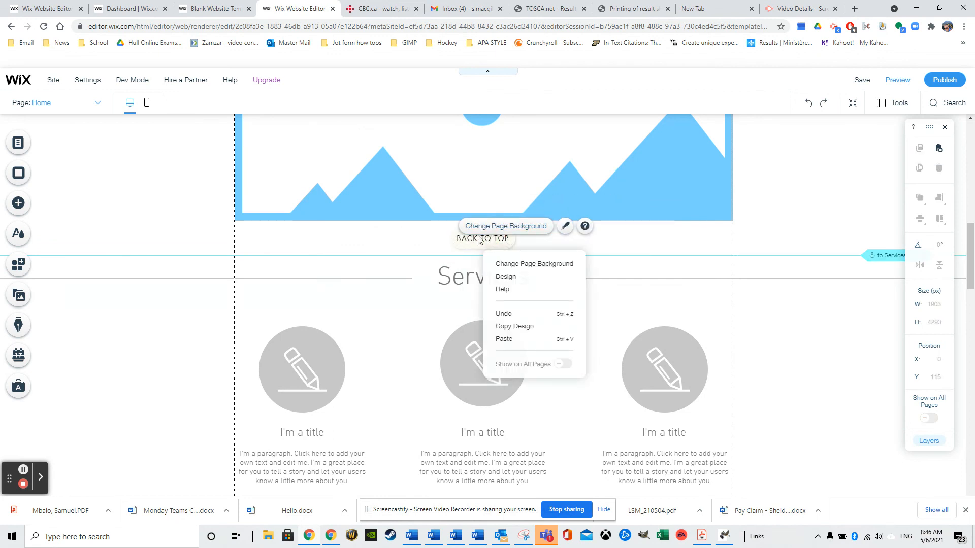
pyautogui.click(465, 241)
pyautogui.click(462, 243)
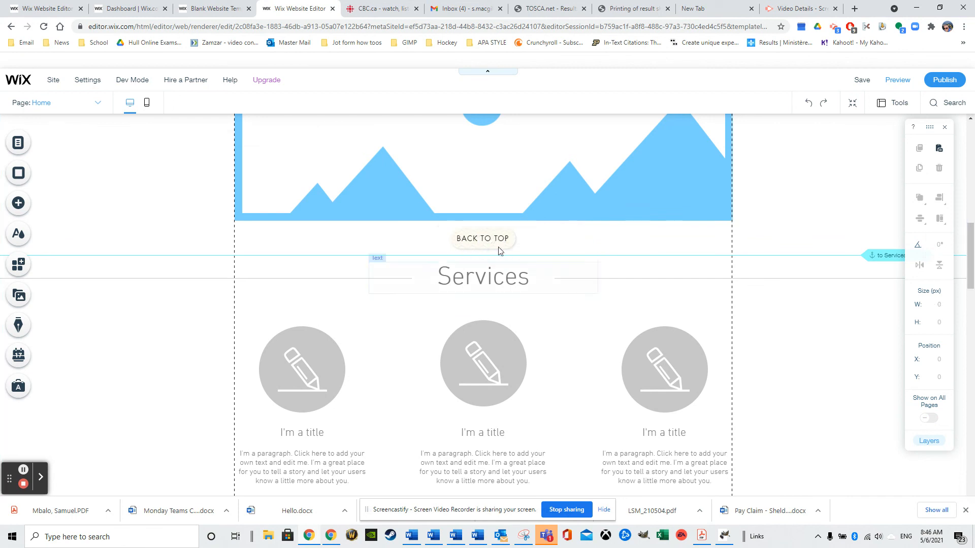
pyautogui.click(496, 243)
pyautogui.scroll(3, 463, 218)
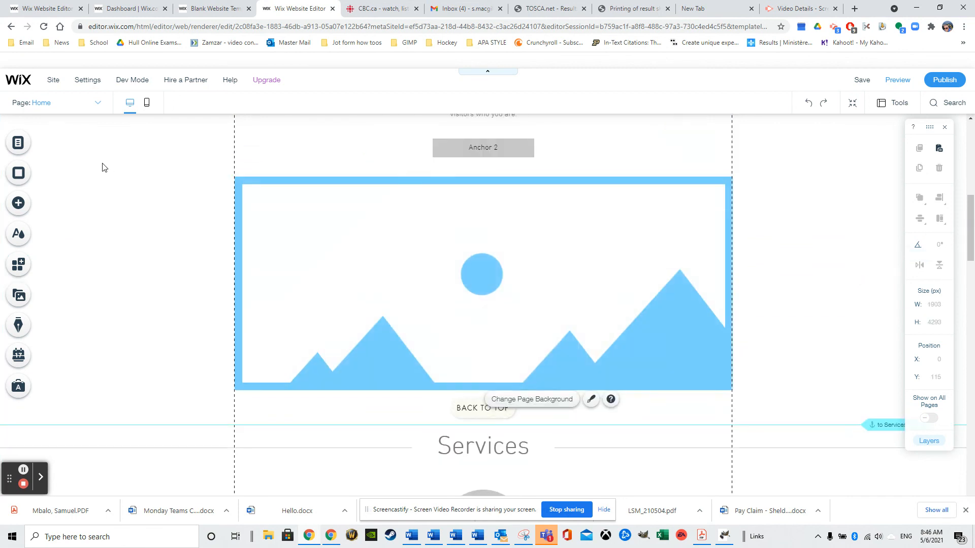
pyautogui.click(513, 409)
pyautogui.click(537, 362)
pyautogui.scroll(-1, 537, 362)
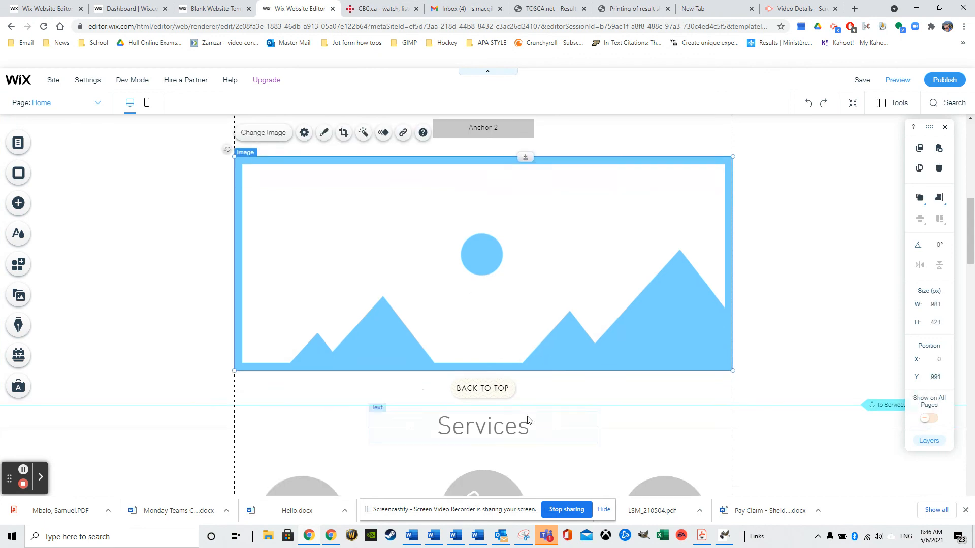
# Link the Back To Top button above the Services heading to the top of the page.
pyautogui.click(511, 384)
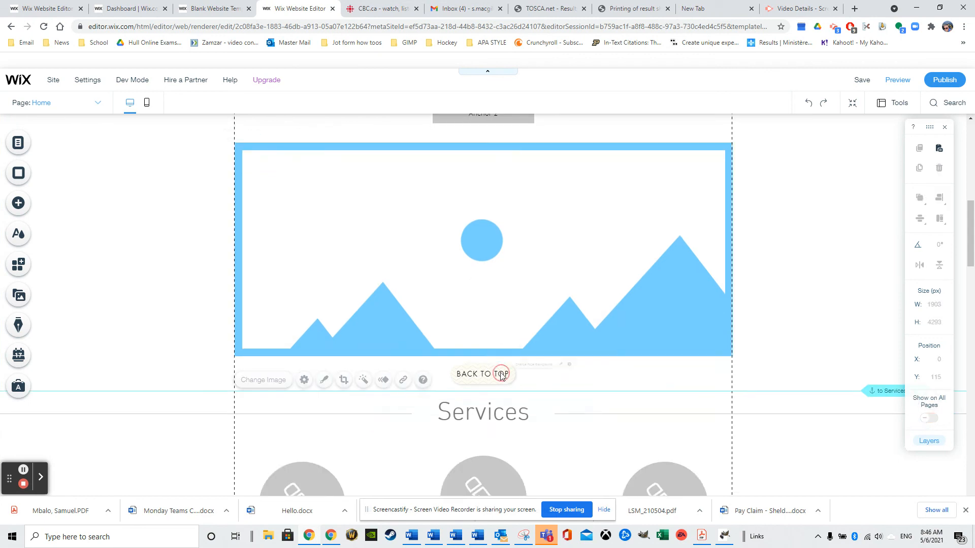
pyautogui.click(462, 367)
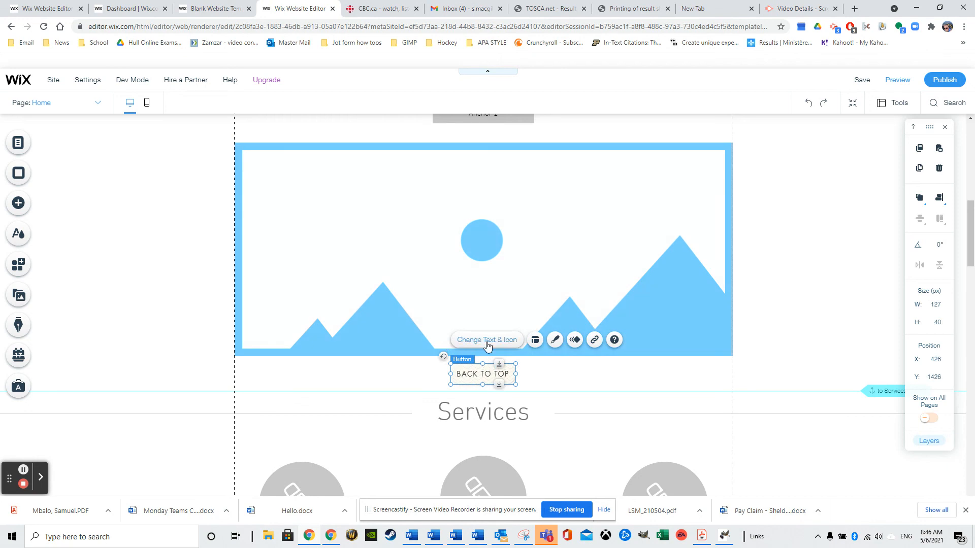
pyautogui.click(595, 341)
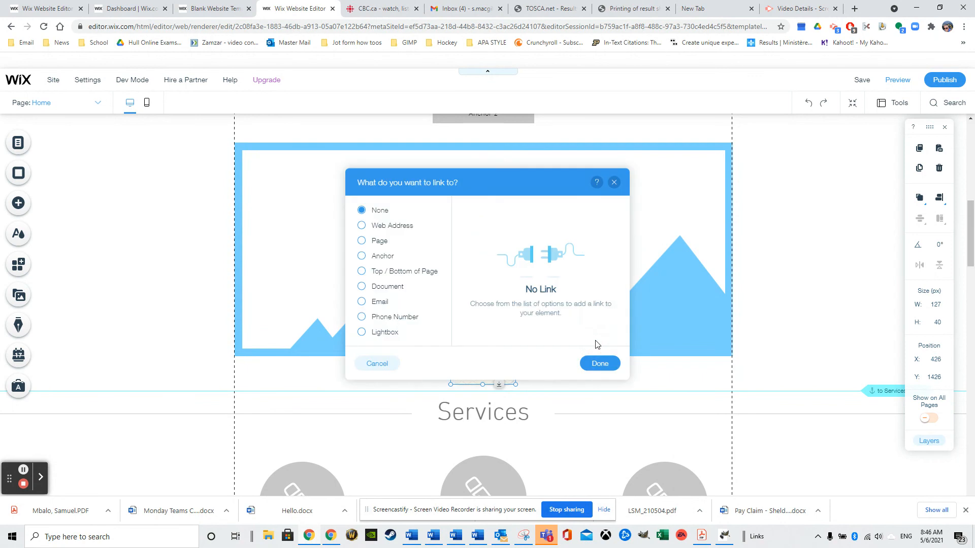
pyautogui.click(361, 274)
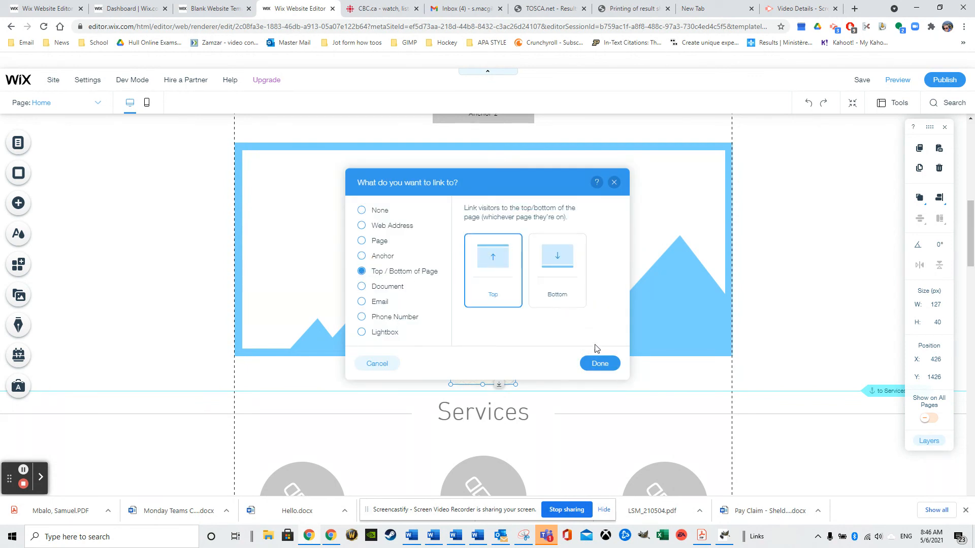
pyautogui.click(599, 363)
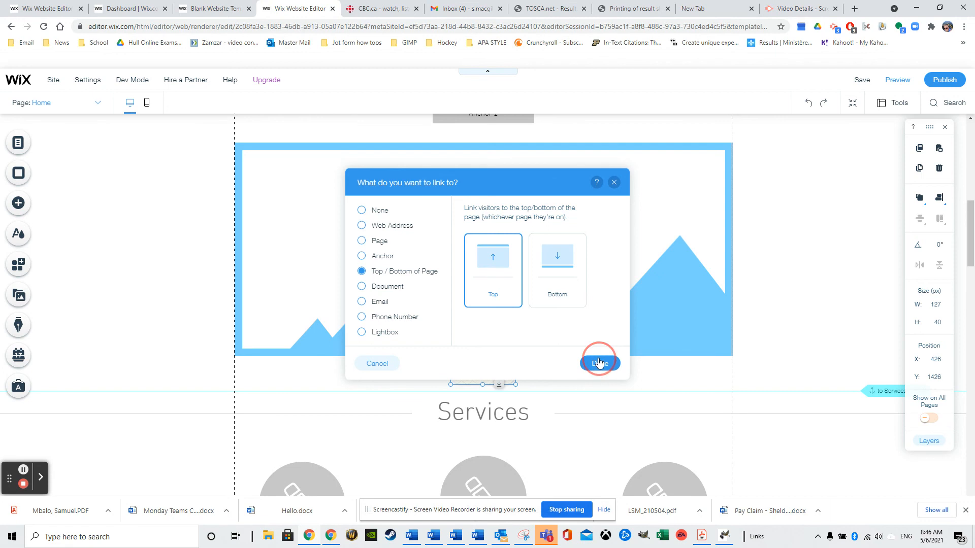
# Preview the site and test the Back To Top button between the large image and the Services heading.
pyautogui.click(894, 81)
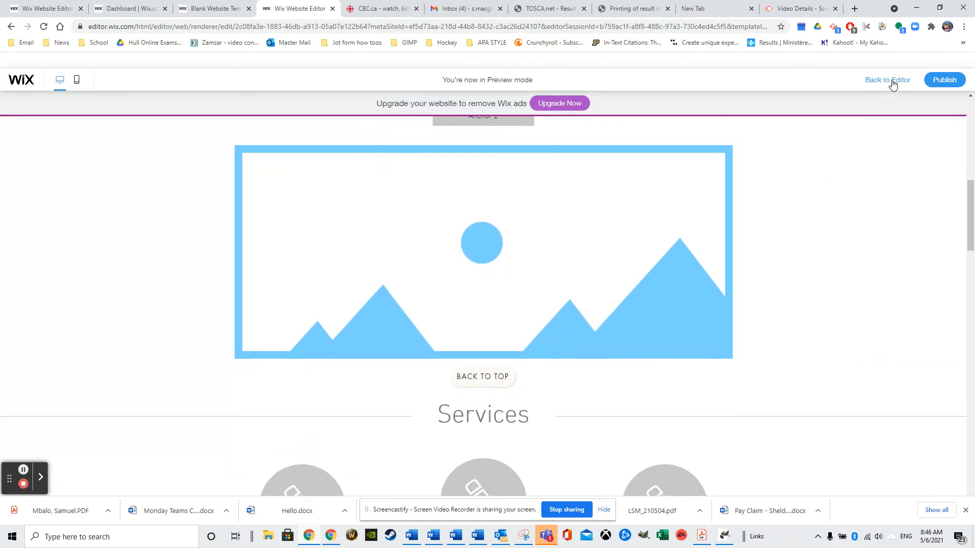
pyautogui.click(505, 380)
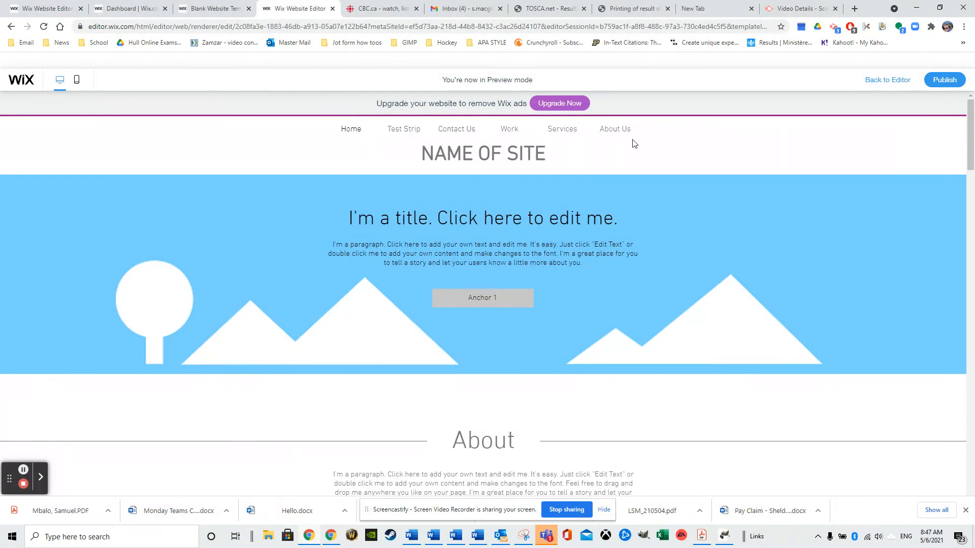
pyautogui.scroll(-10, 649, 252)
pyautogui.scroll(5, 646, 291)
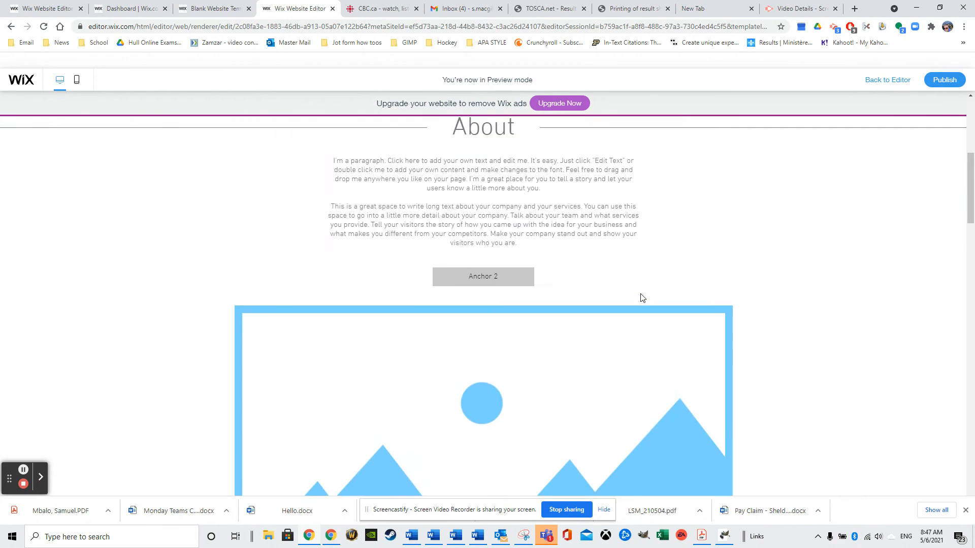
pyautogui.scroll(3, 614, 296)
pyautogui.scroll(-7, 583, 325)
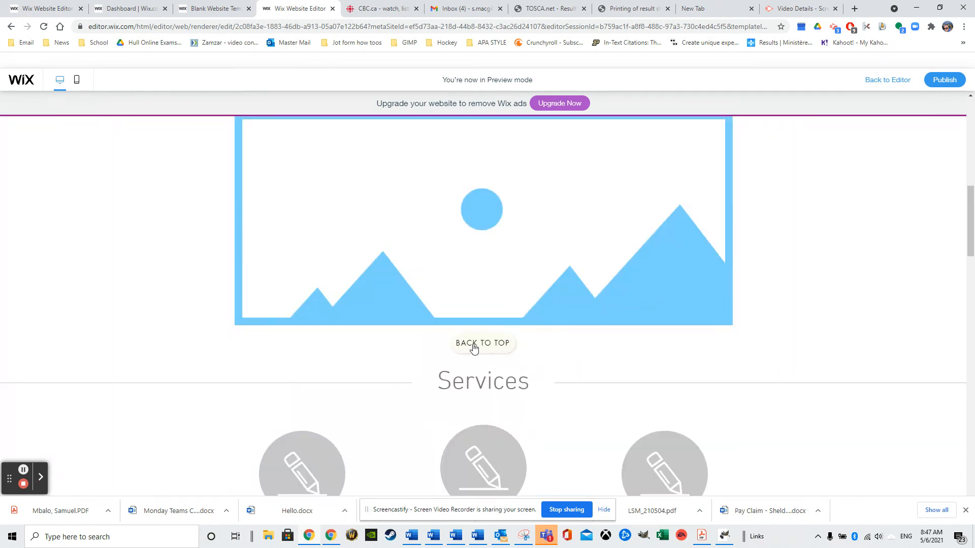
pyautogui.click(473, 346)
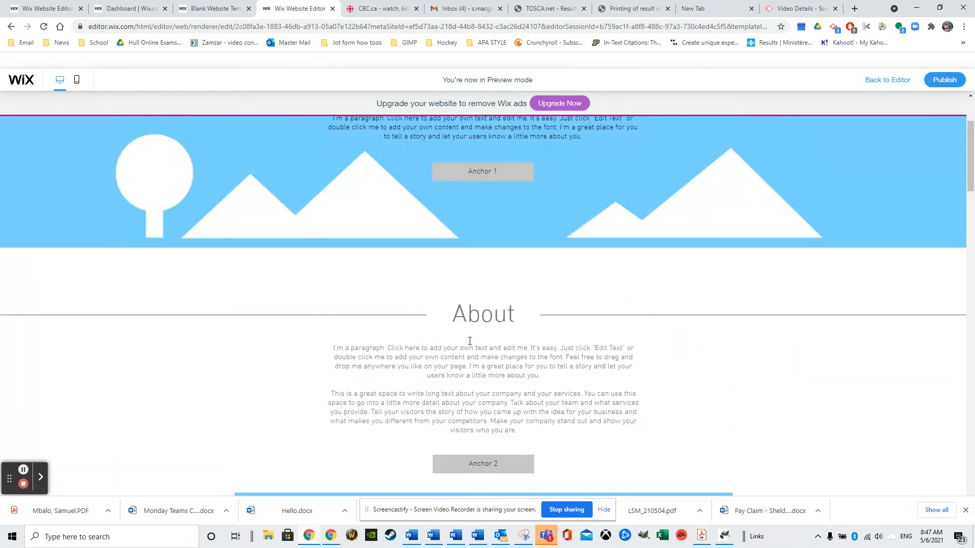
# Review the rest of the page in the preview and test the Back to Top button above the Contact section.
pyautogui.scroll(-10, 473, 347)
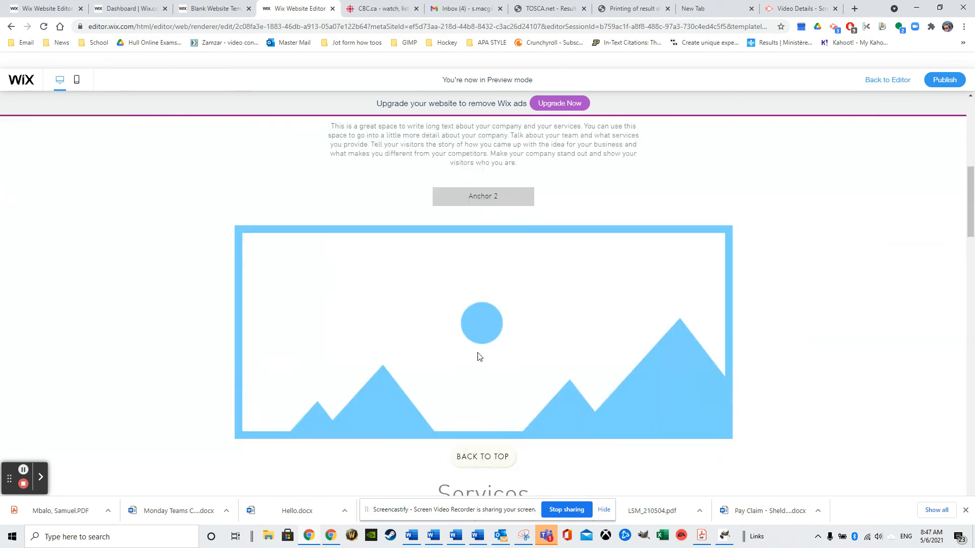
pyautogui.scroll(-12, 469, 364)
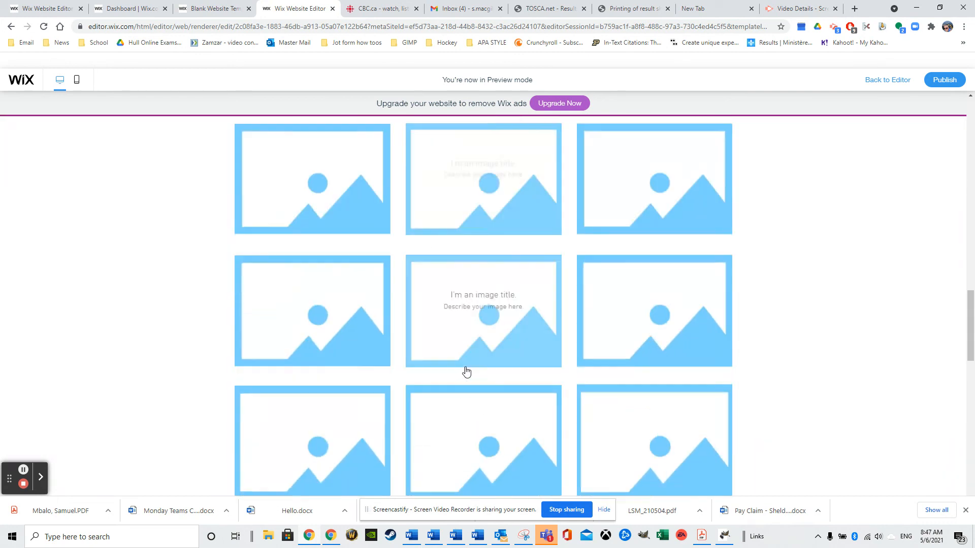
pyautogui.scroll(-5, 477, 335)
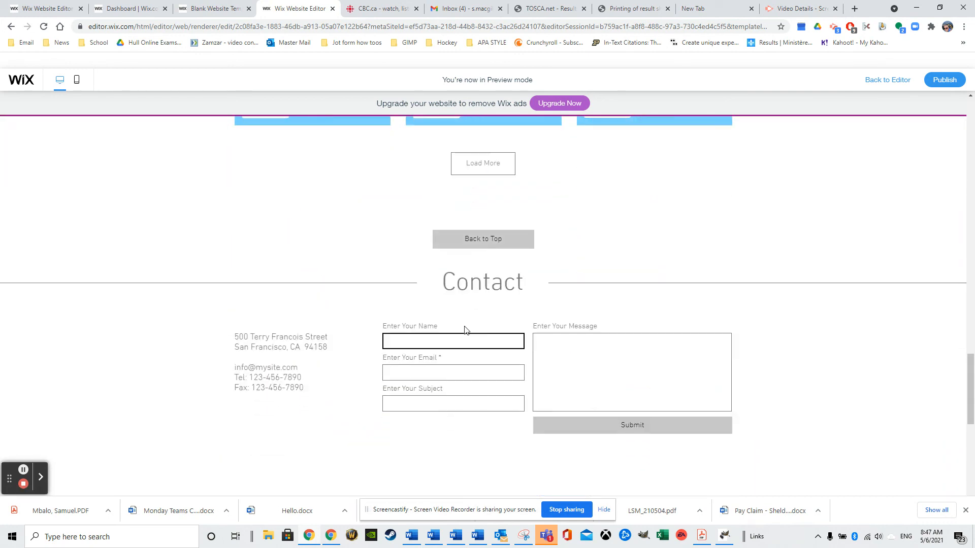
pyautogui.scroll(7, 471, 386)
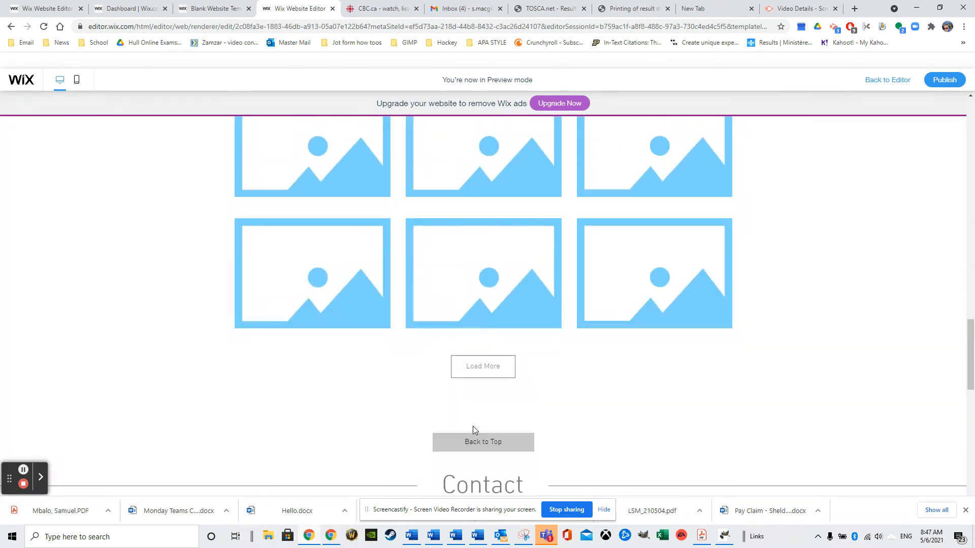
pyautogui.click(474, 440)
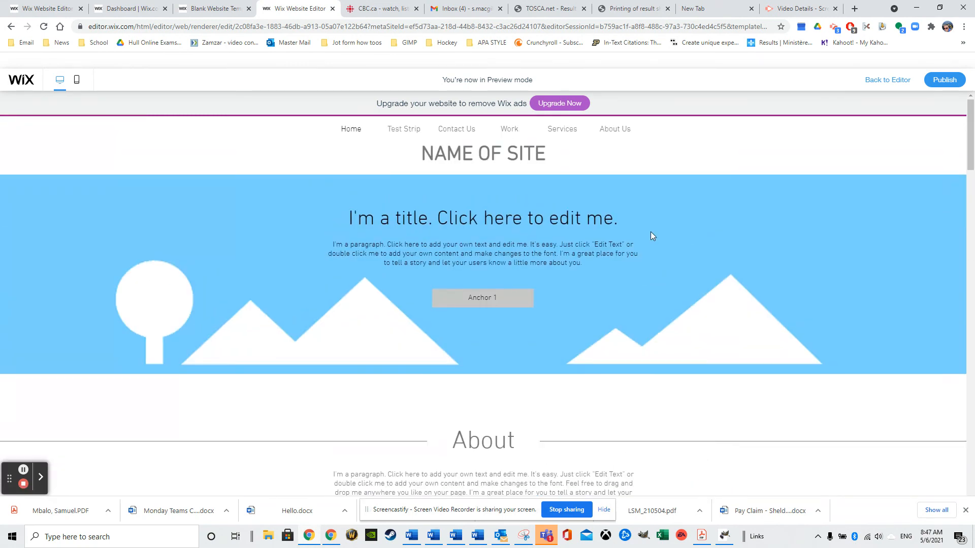